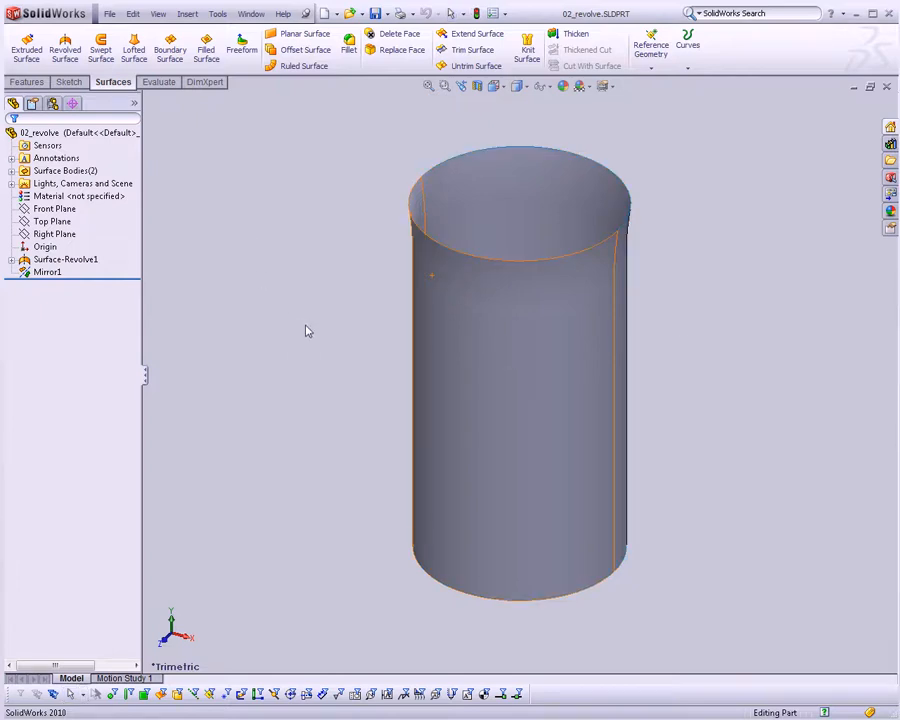
Roll the part back before Mirror1, then before Surface-Revolve1, leaving only reference planes
{"action": "middle_click_drag", "start_coordinate": [307, 329], "coordinate": [291, 317]}
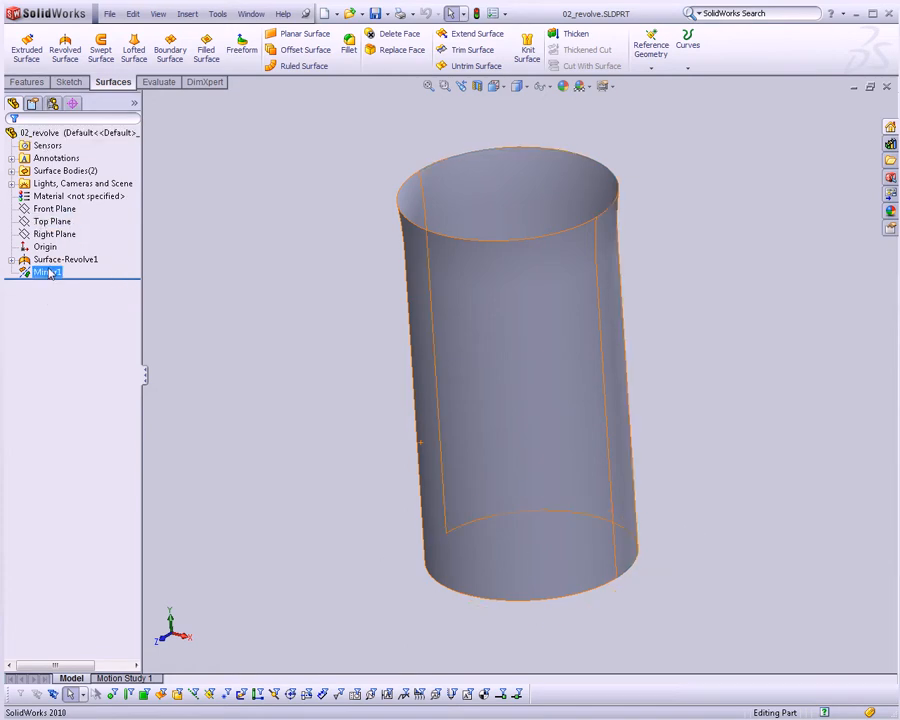
{"action": "left_click_drag", "start_coordinate": [91, 279], "coordinate": [58, 266]}
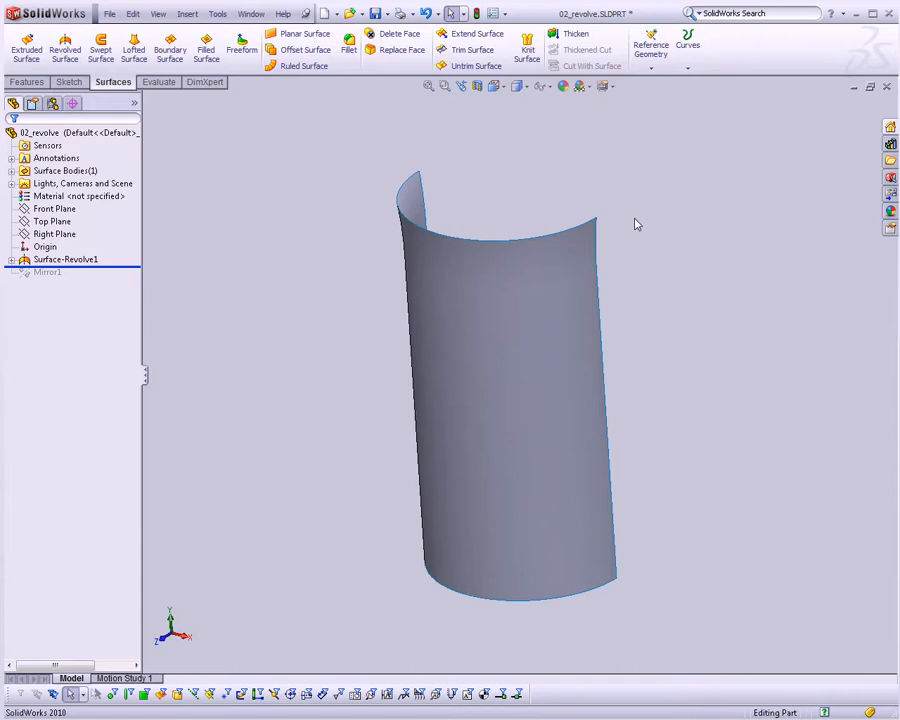
{"action": "left_click", "coordinate": [43, 274]}
{"action": "left_click", "coordinate": [70, 294]}
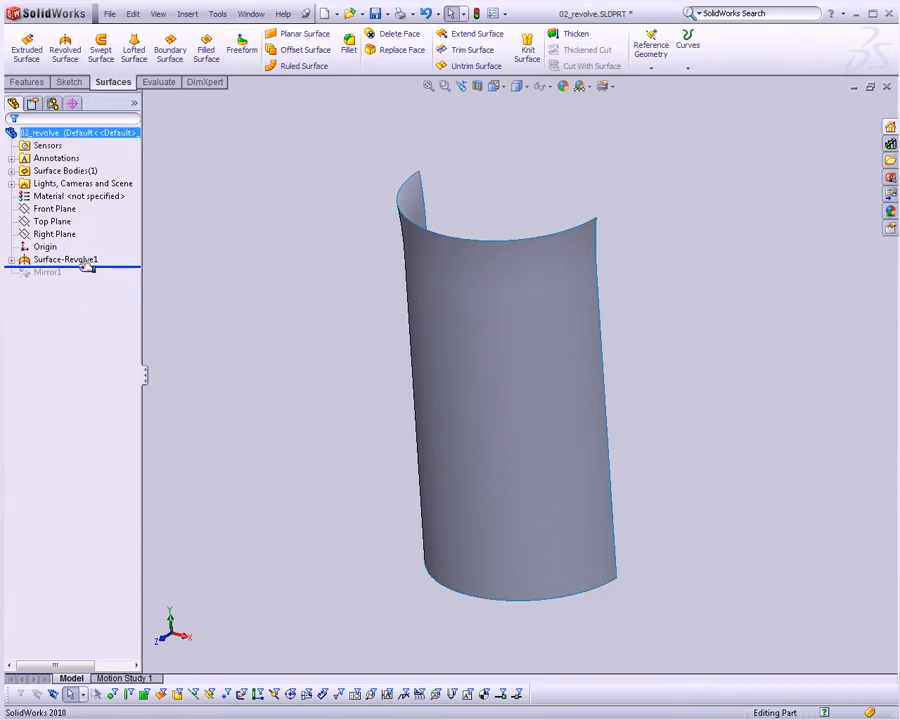
{"action": "left_click_drag", "start_coordinate": [88, 265], "coordinate": [88, 241]}
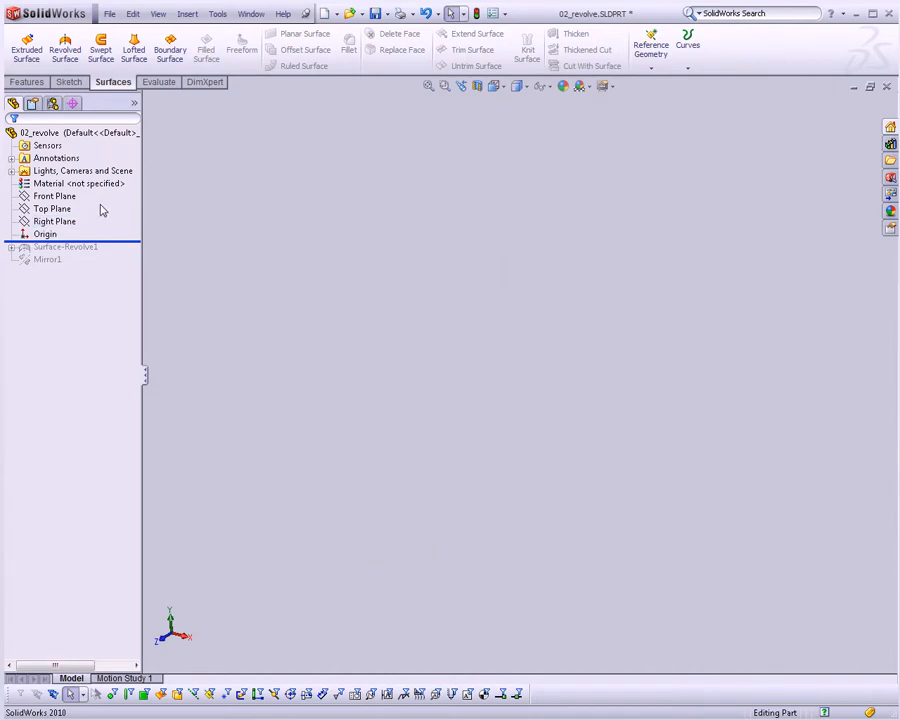
Create a reference plane offset 7 in above the Top Plane
{"action": "left_click", "coordinate": [60, 212]}
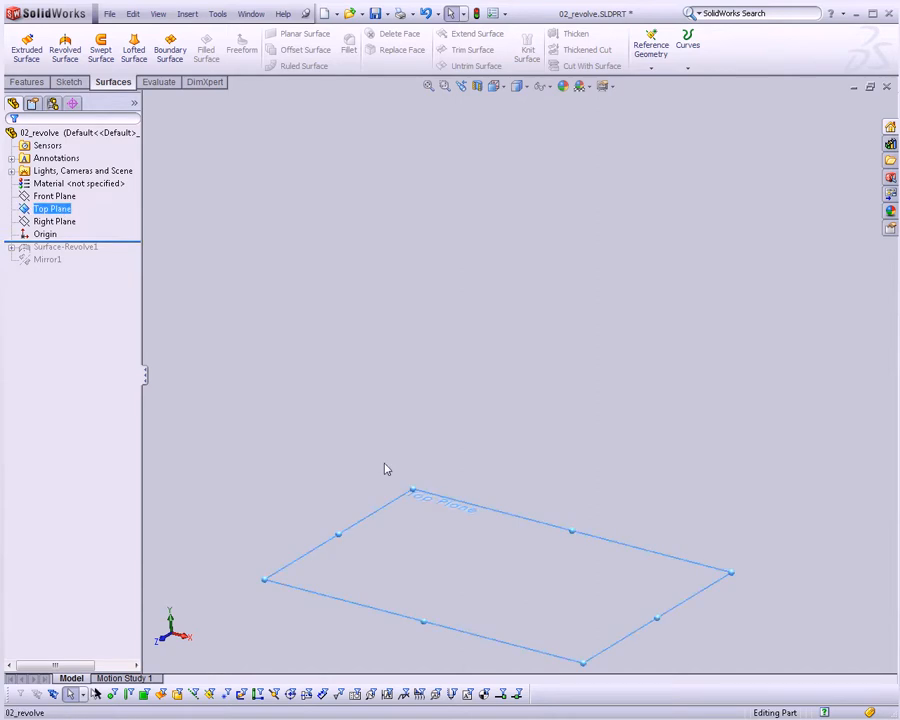
{"action": "mouse_move", "coordinate": [385, 513]}
{"action": "left_mouse_down", "text": "ctrl"}
{"action": "mouse_move", "coordinate": [367, 277]}
{"action": "mouse_move", "coordinate": [391, 425]}
{"action": "mouse_move", "coordinate": [357, 235]}
{"action": "mouse_move", "coordinate": [348, 238]}
{"action": "left_mouse_up", "text": "ctrl"}
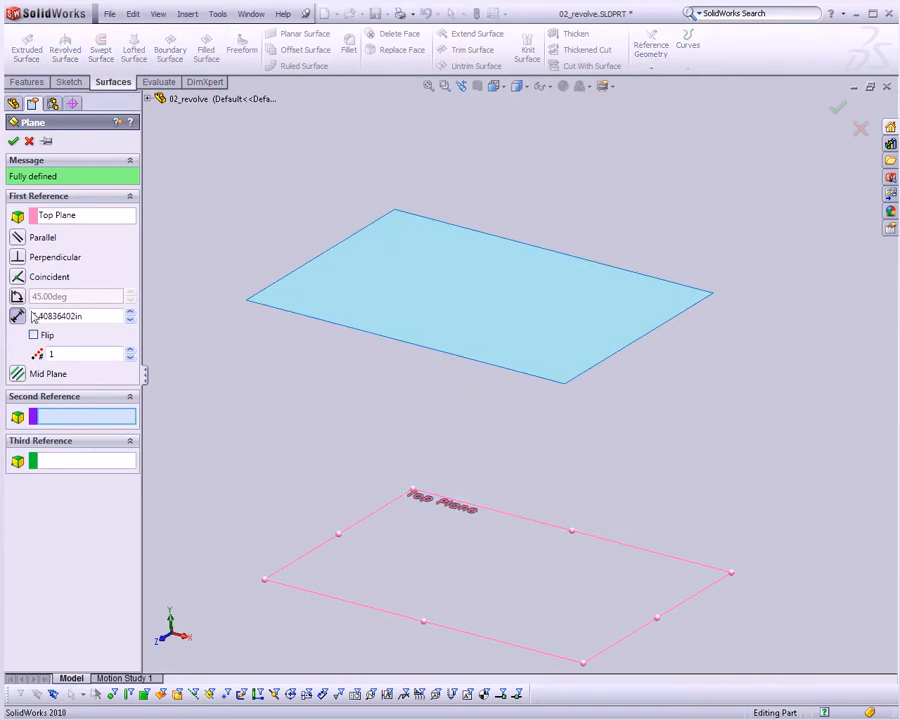
{"action": "left_click_drag", "start_coordinate": [92, 315], "coordinate": [25, 318]}
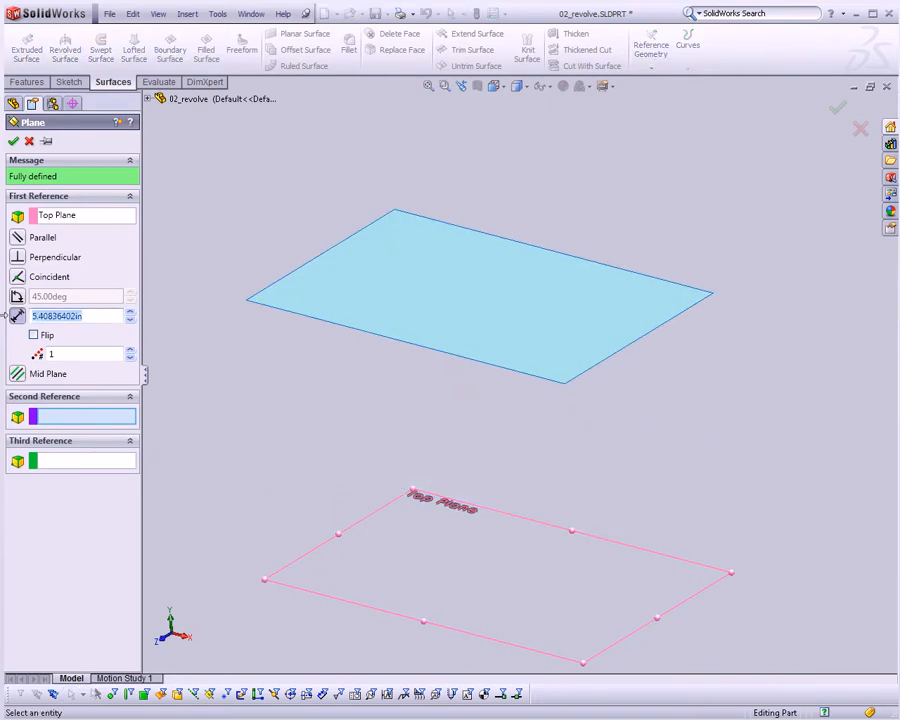
{"action": "type", "text": "7"}
{"action": "key", "text": "Return"}
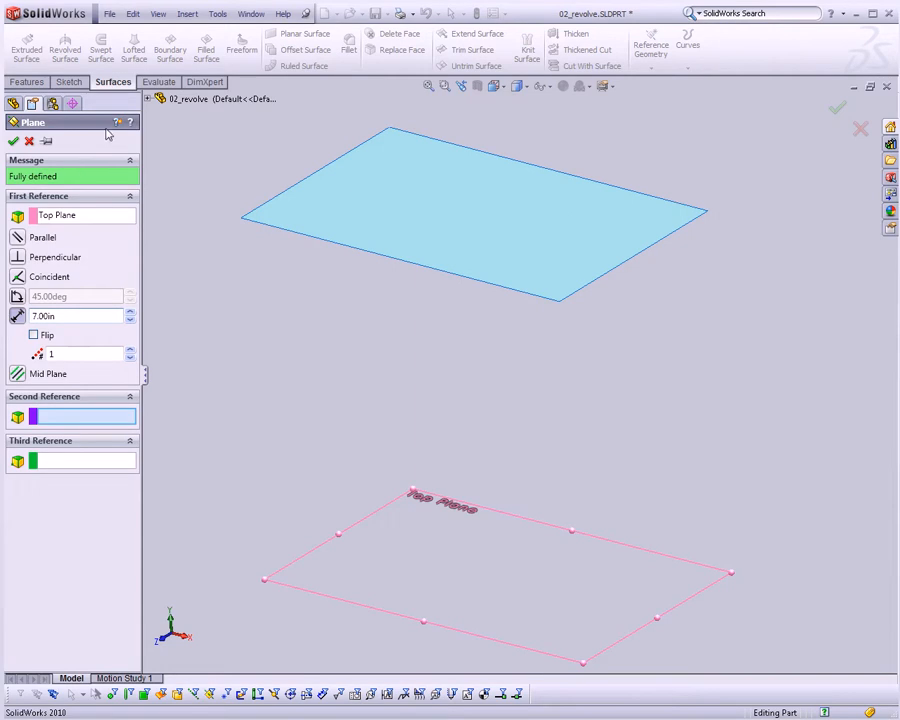
{"action": "left_click", "coordinate": [13, 141]}
Rename the new plane to CarafeTop
{"action": "middle_click_drag", "start_coordinate": [436, 370], "coordinate": [436, 354]}
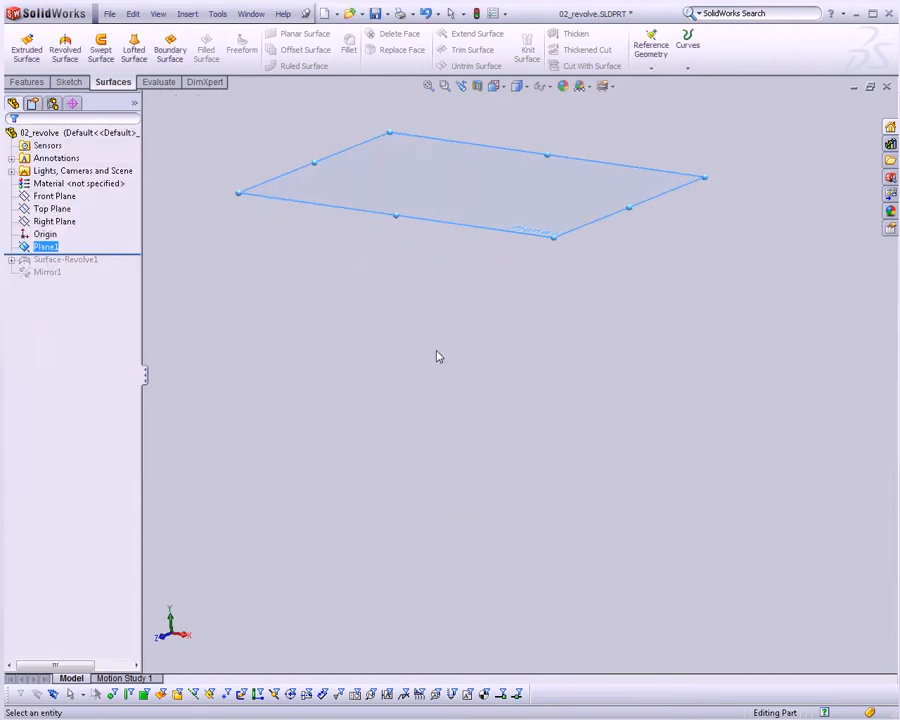
{"action": "double_click", "coordinate": [45, 246]}
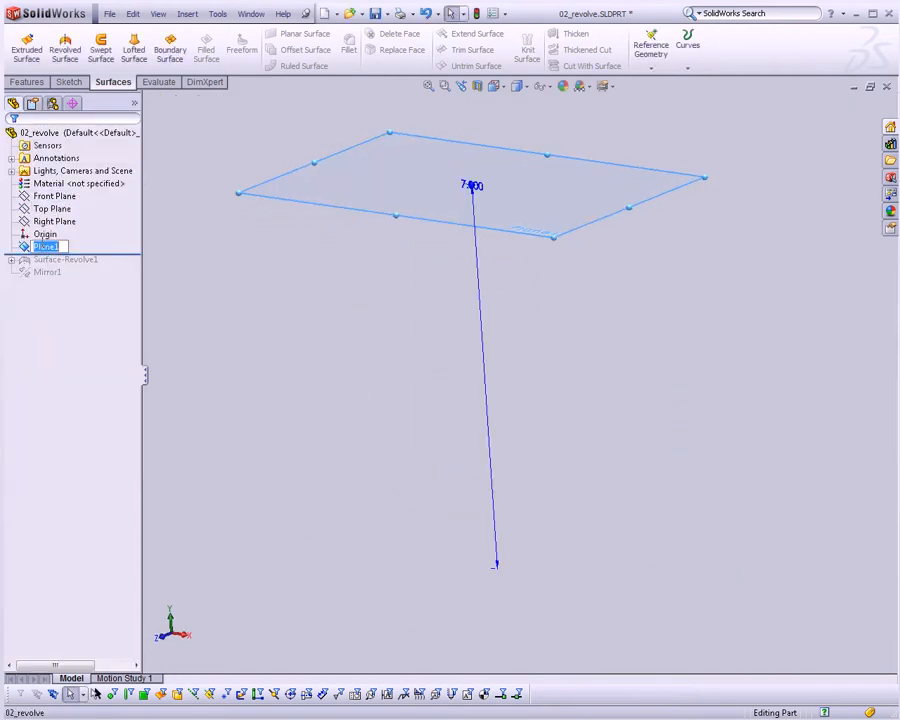
{"action": "type", "text": "CarafeTop"}
{"action": "key", "text": "Return"}
Roll the part forward, edit Sketch2 and delete its 7.000 height dimension
{"action": "mouse_move", "coordinate": [44, 247]}
{"action": "left_mouse_down"}
{"action": "mouse_move", "coordinate": [104, 253]}
{"action": "mouse_move", "coordinate": [102, 292]}
{"action": "left_mouse_up"}
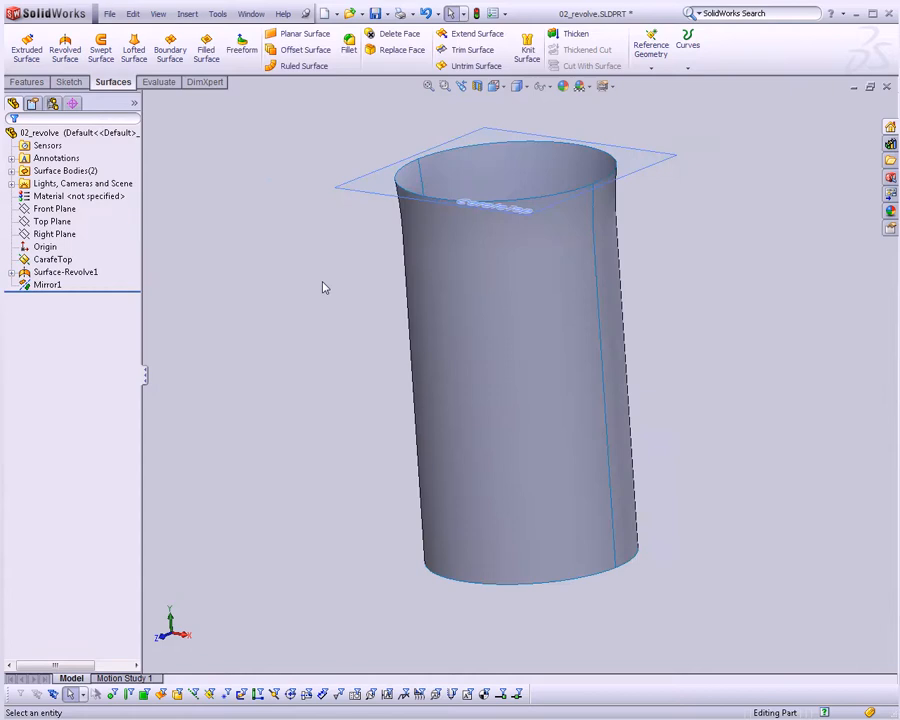
{"action": "middle_click_drag", "start_coordinate": [482, 167], "coordinate": [488, 175]}
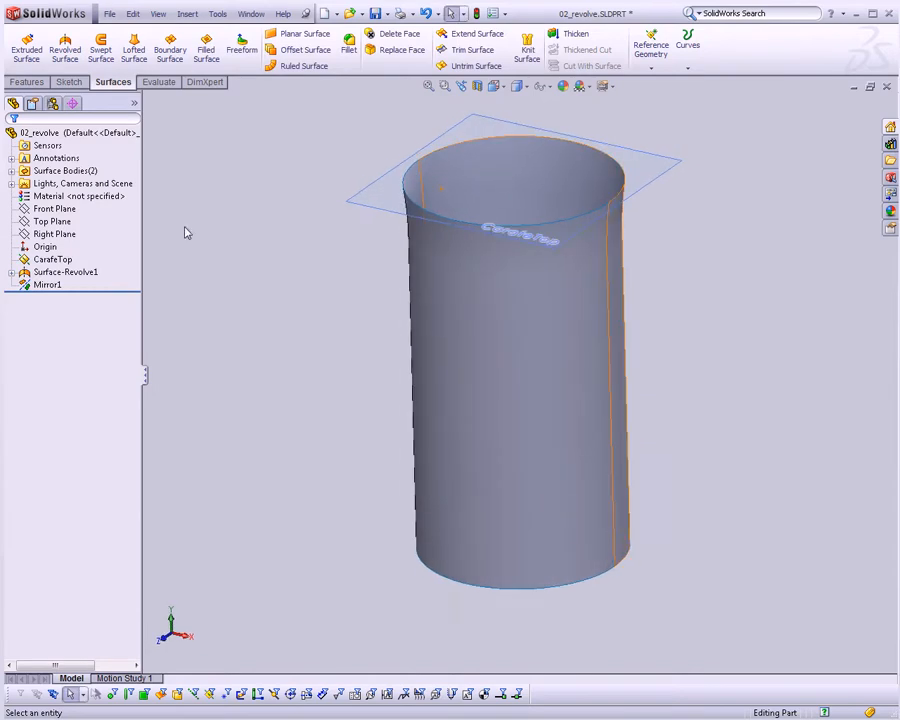
{"action": "left_click", "coordinate": [11, 273]}
{"action": "left_click", "coordinate": [60, 285]}
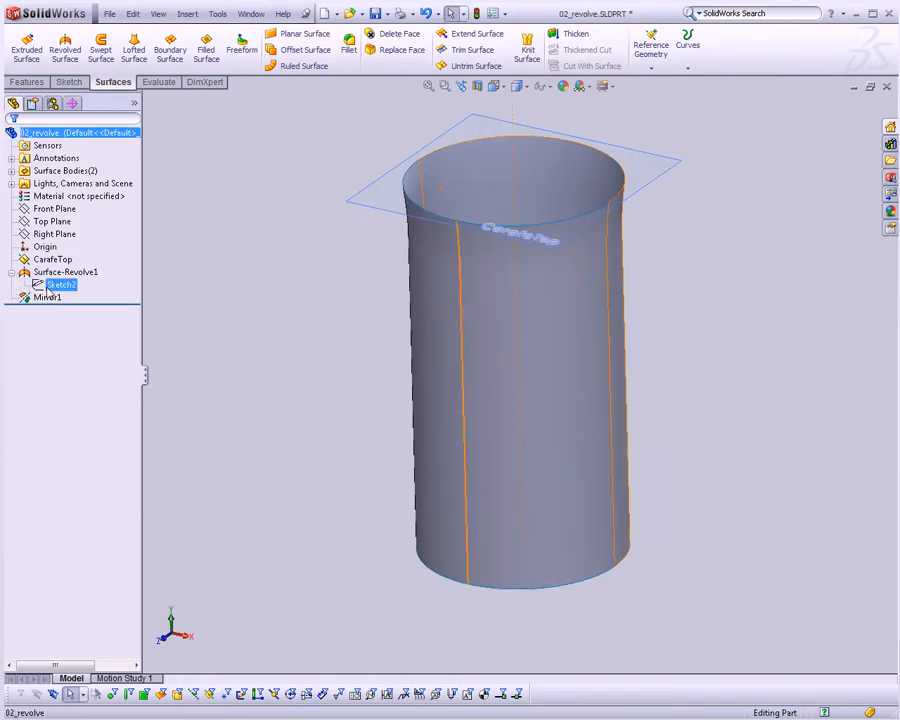
{"action": "left_click", "coordinate": [57, 249]}
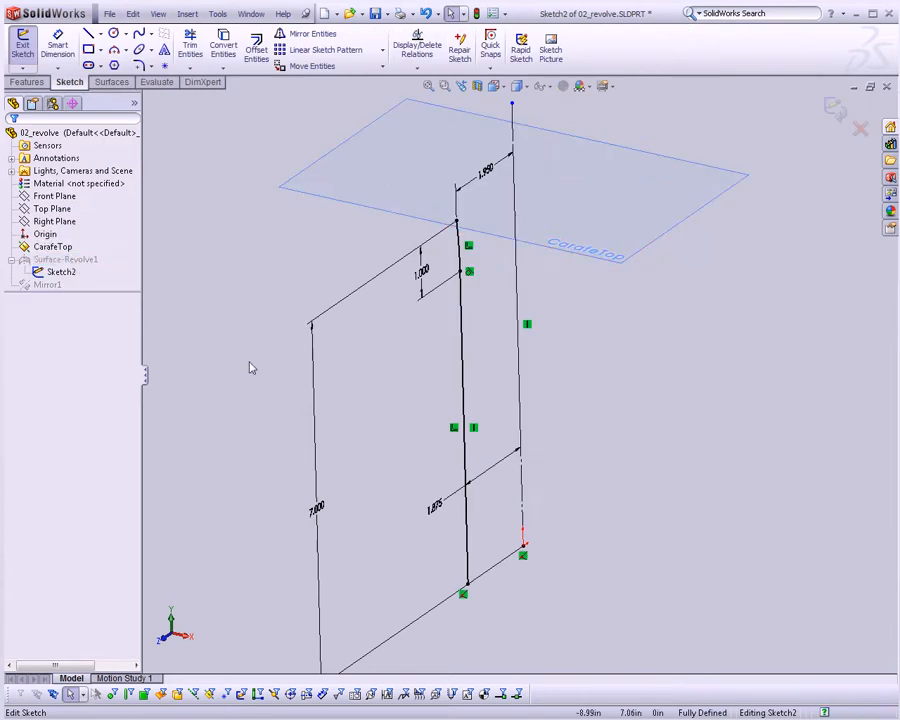
{"action": "mouse_move", "coordinate": [512, 526]}
{"action": "middle_mouse_down"}
{"action": "mouse_move", "coordinate": [418, 503]}
{"action": "mouse_move", "coordinate": [462, 388]}
{"action": "mouse_move", "coordinate": [405, 365]}
{"action": "middle_mouse_up"}
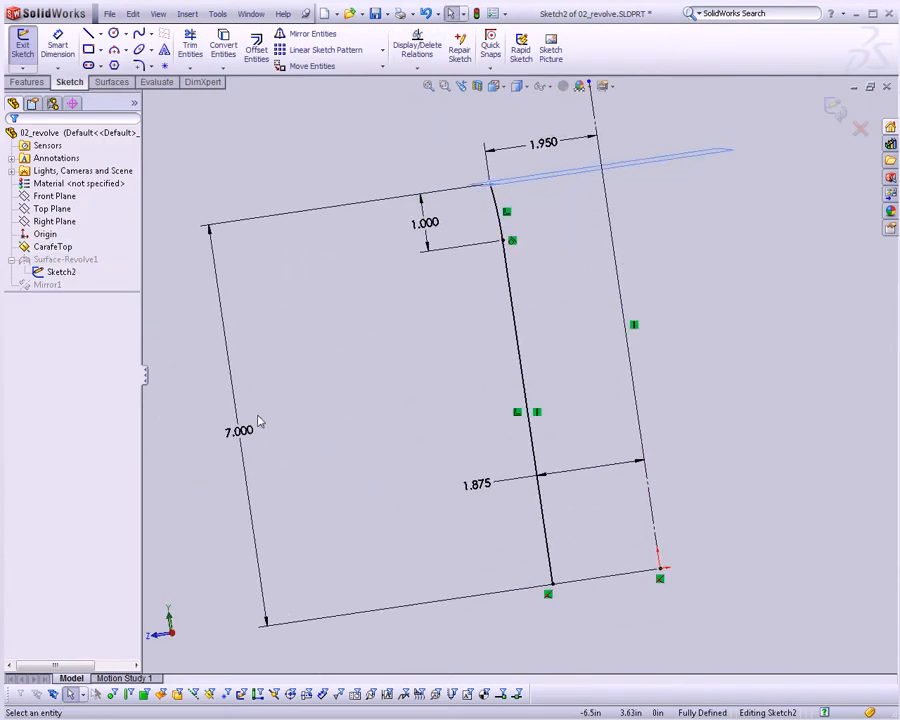
{"action": "left_click", "coordinate": [252, 444]}
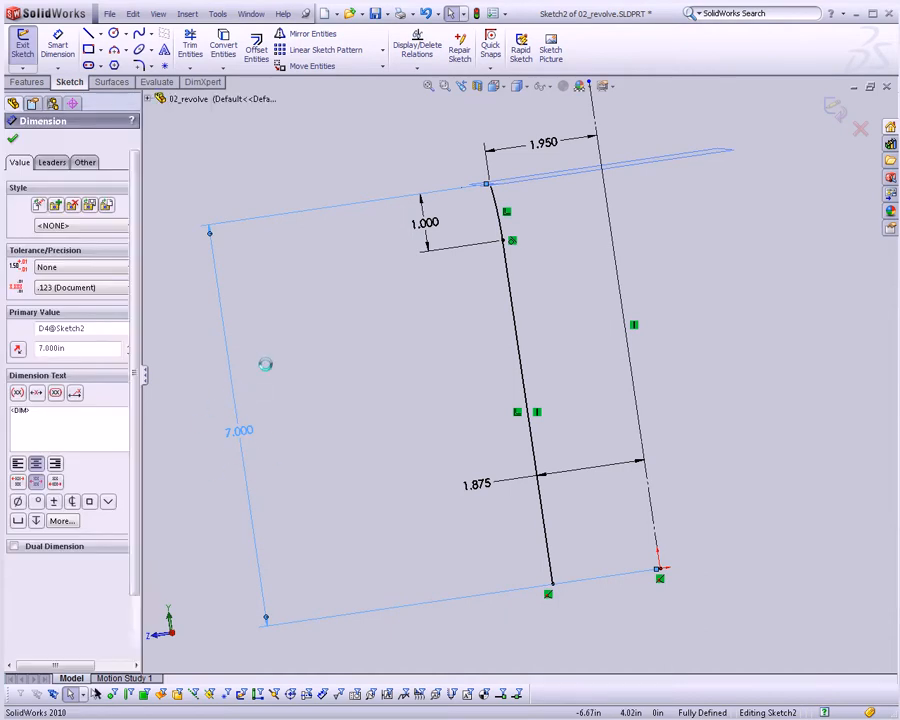
{"action": "key", "text": "Delete"}
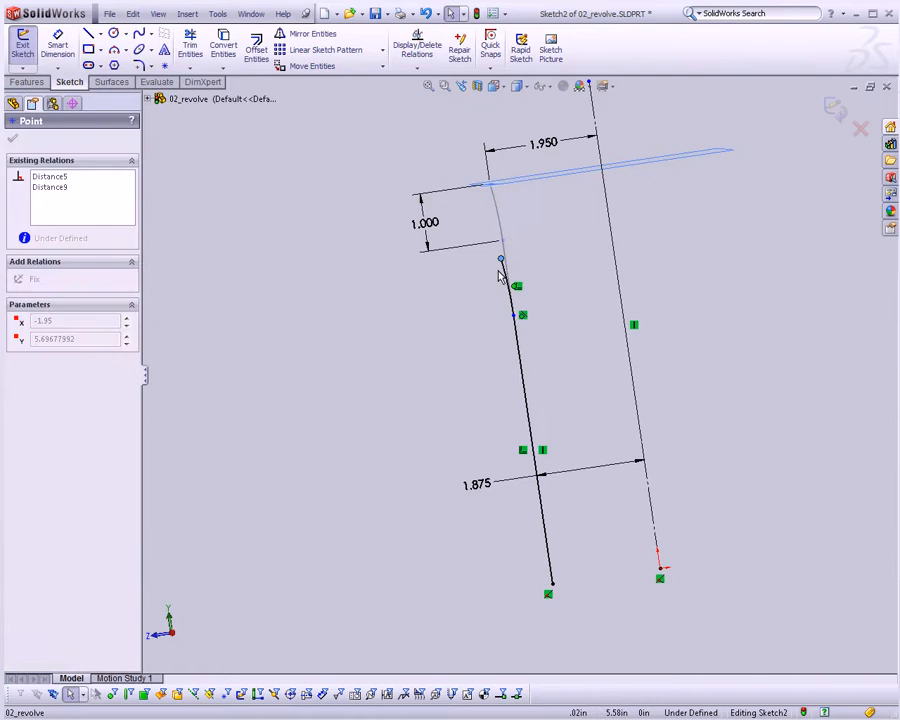
Make the profile's top endpoint coincident with CarafeTop and rebuild the carafe surface
{"action": "left_click_drag", "start_coordinate": [490, 188], "coordinate": [504, 292]}
{"action": "key", "text": "Escape"}
{"action": "middle_click_drag", "start_coordinate": [524, 252], "coordinate": [563, 265]}
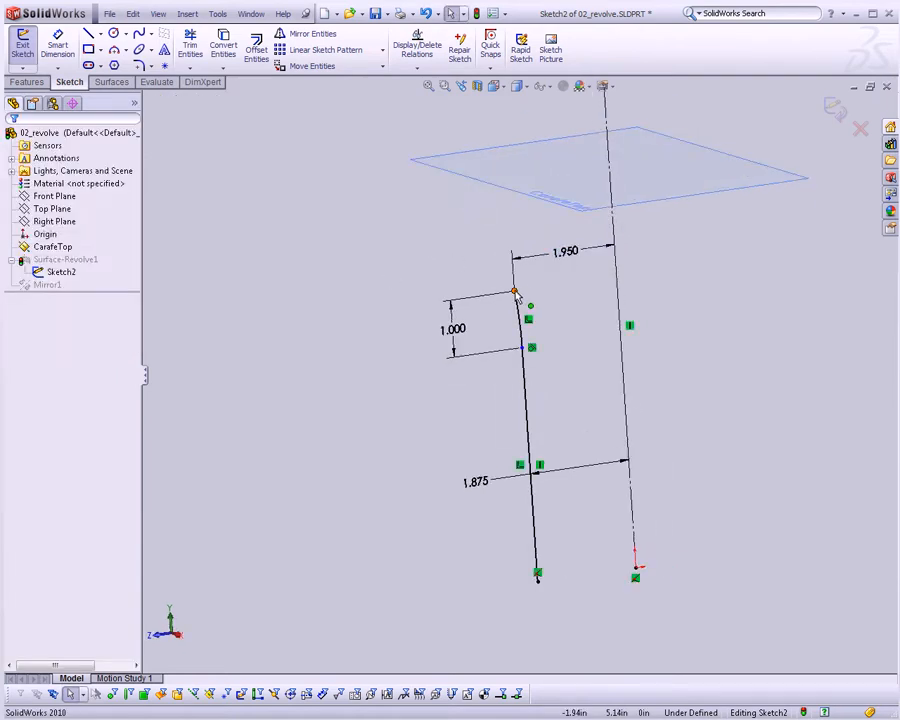
{"action": "left_click", "coordinate": [514, 292]}
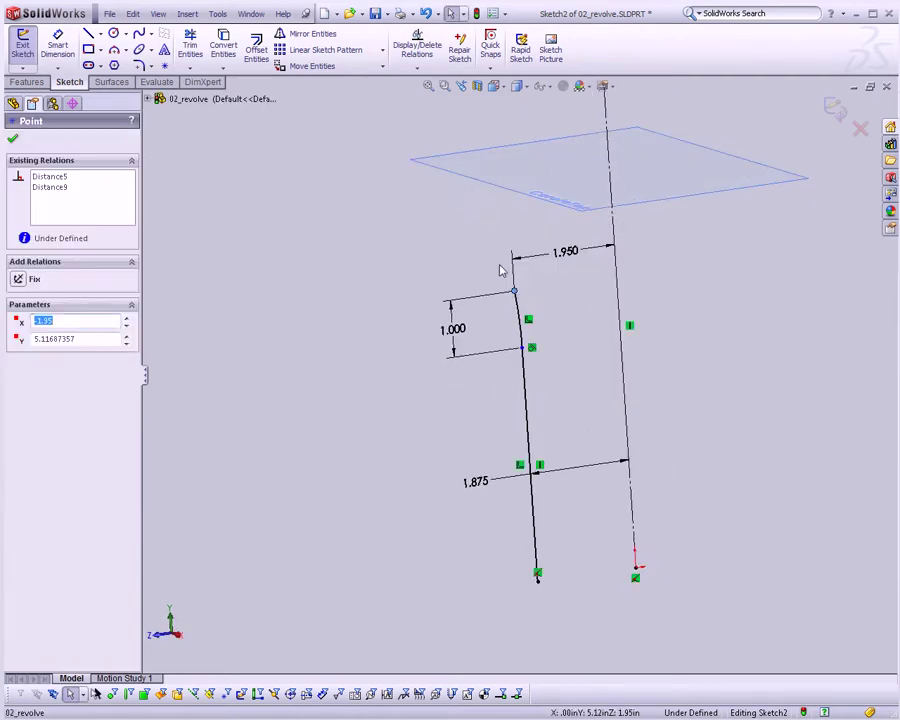
{"action": "left_click", "coordinate": [487, 189], "text": "ctrl"}
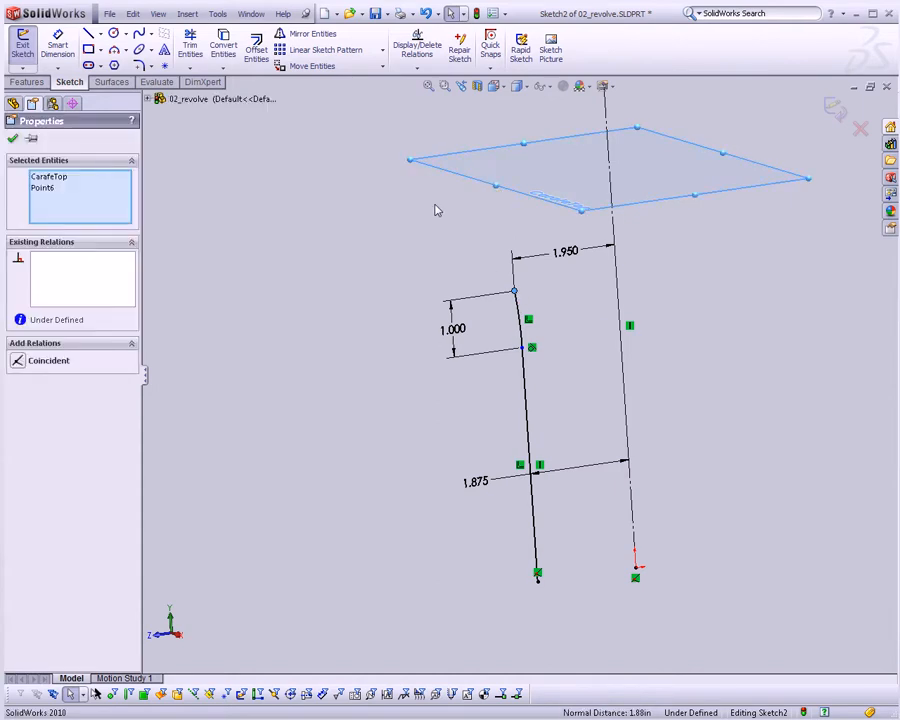
{"action": "left_click", "coordinate": [18, 362]}
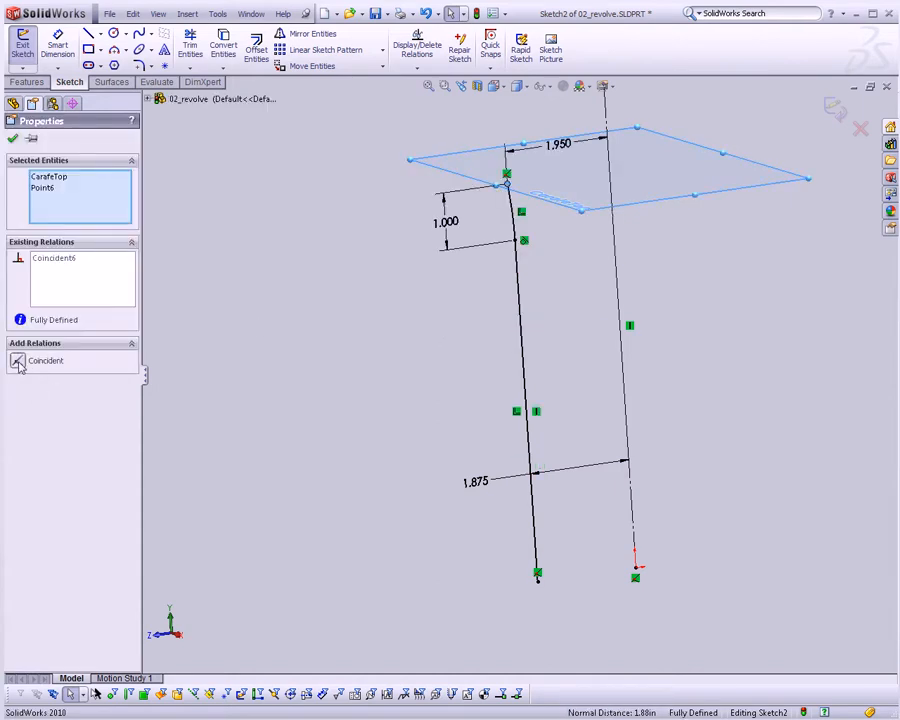
{"action": "left_click", "coordinate": [476, 283]}
{"action": "mouse_move", "coordinate": [476, 283]}
{"action": "middle_mouse_down"}
{"action": "mouse_move", "coordinate": [536, 404]}
{"action": "mouse_move", "coordinate": [502, 390]}
{"action": "middle_mouse_up"}
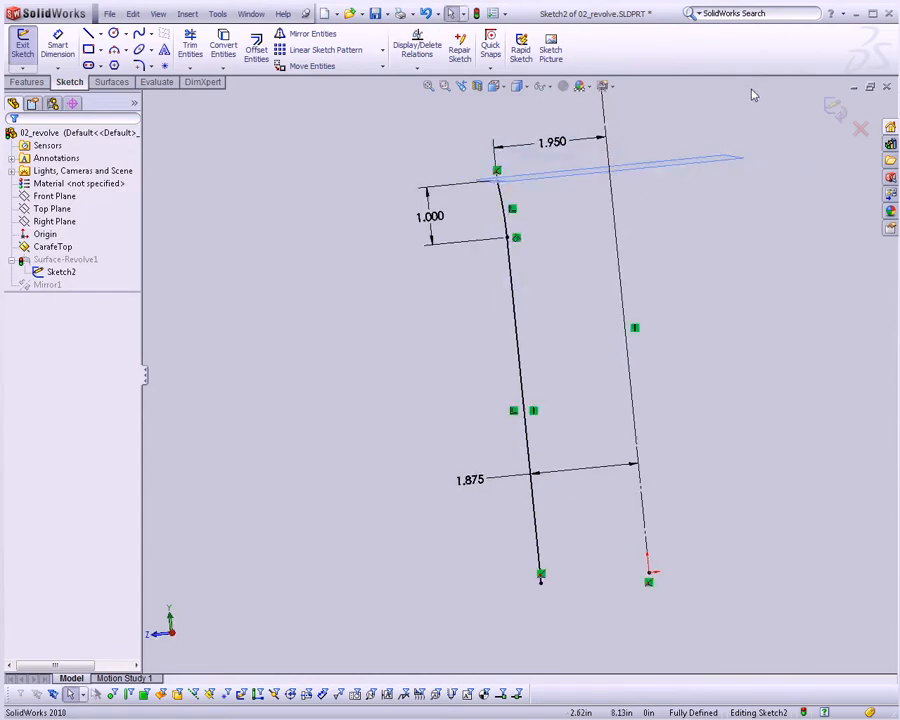
{"action": "left_click", "coordinate": [836, 108]}
Change CarafeTop's offset to 5 in and rebuild so the carafe follows the plane
{"action": "middle_click_drag", "start_coordinate": [615, 233], "coordinate": [620, 262]}
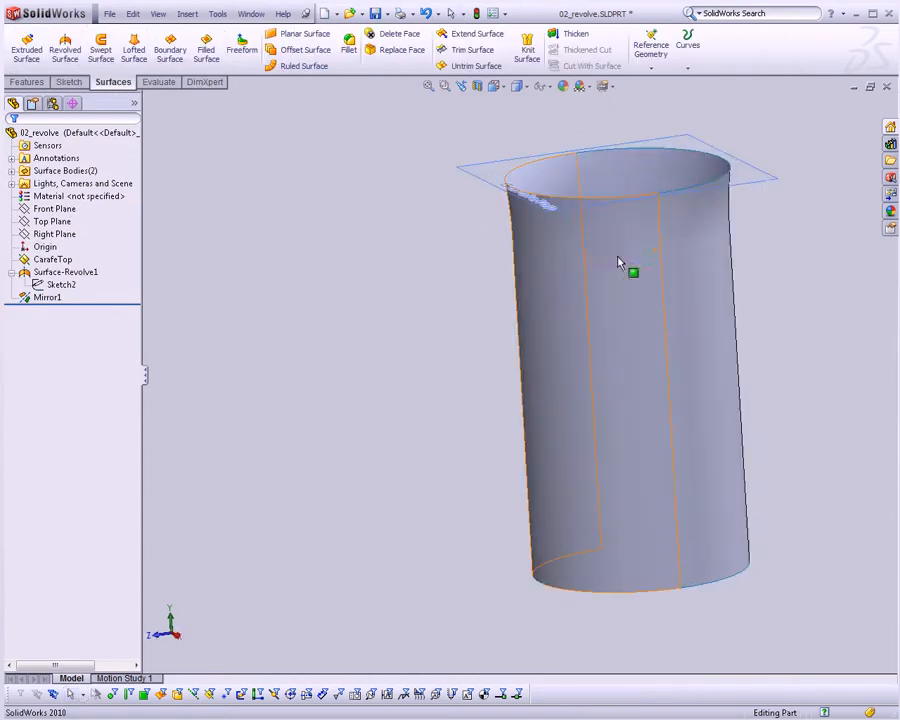
{"action": "left_click", "coordinate": [480, 177]}
{"action": "left_click", "coordinate": [517, 111]}
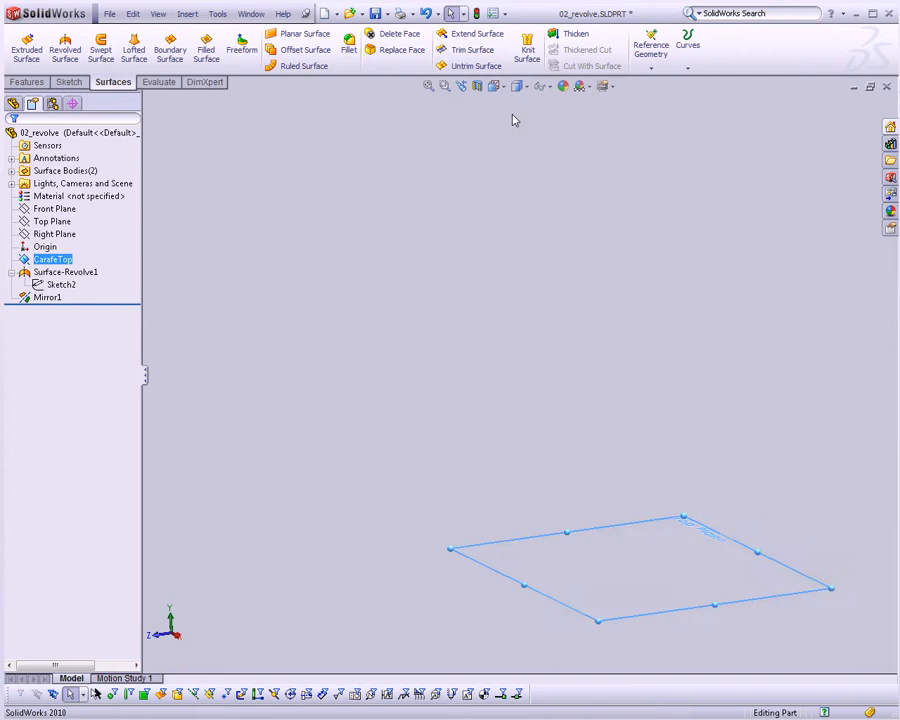
{"action": "double_click", "coordinate": [80, 317]}
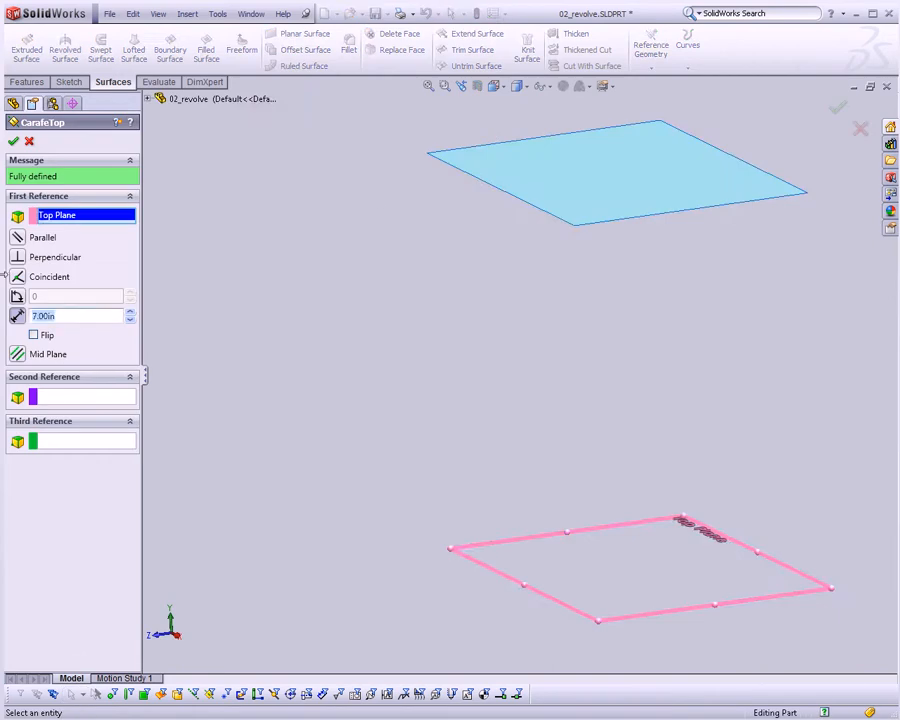
{"action": "type", "text": "5"}
{"action": "key", "text": "Return"}
{"action": "left_click", "coordinate": [31, 141]}
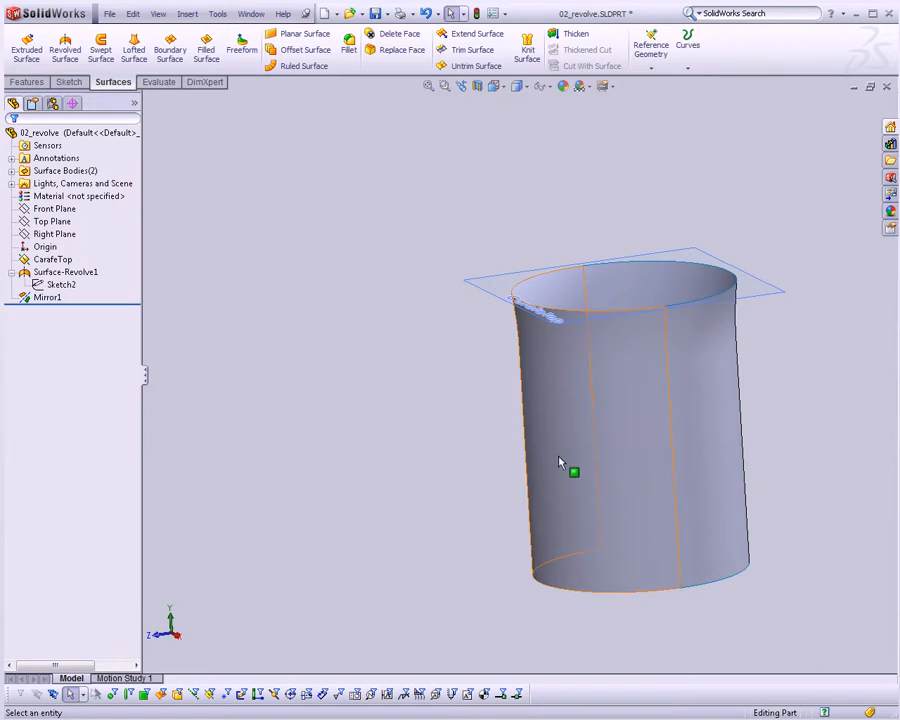
Return CarafeTop's offset distance to 7.00 in
{"action": "middle_click_drag", "start_coordinate": [601, 358], "coordinate": [516, 362]}
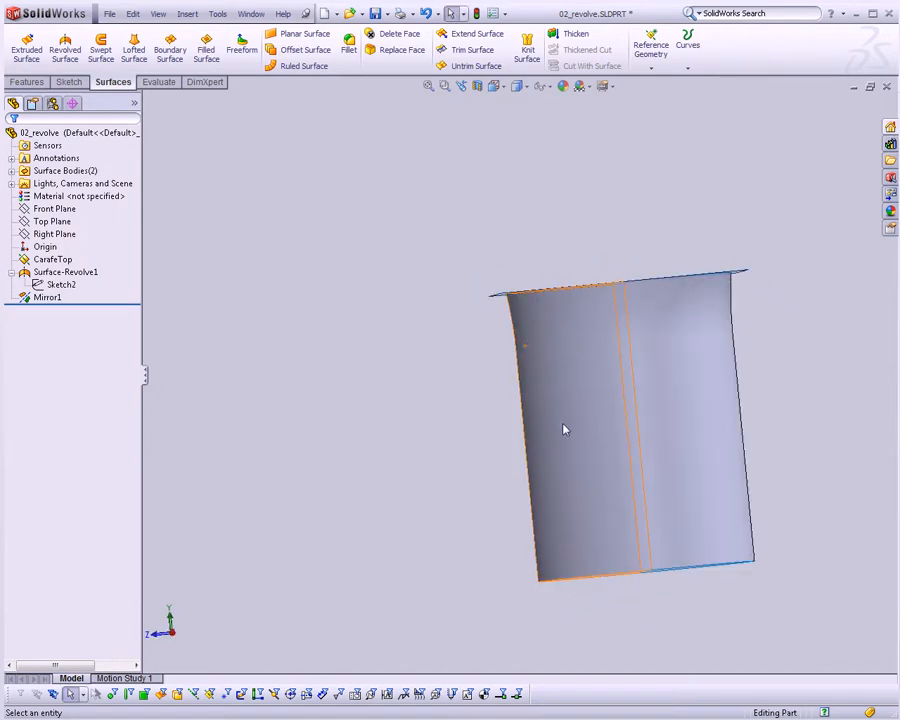
{"action": "left_click", "coordinate": [52, 259]}
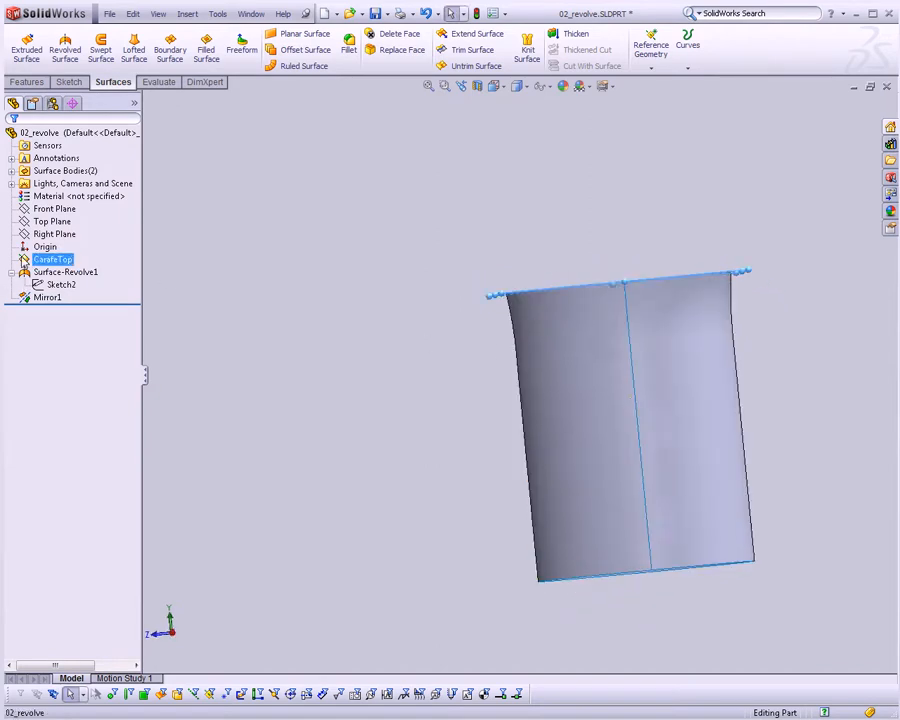
{"action": "left_click", "coordinate": [31, 217]}
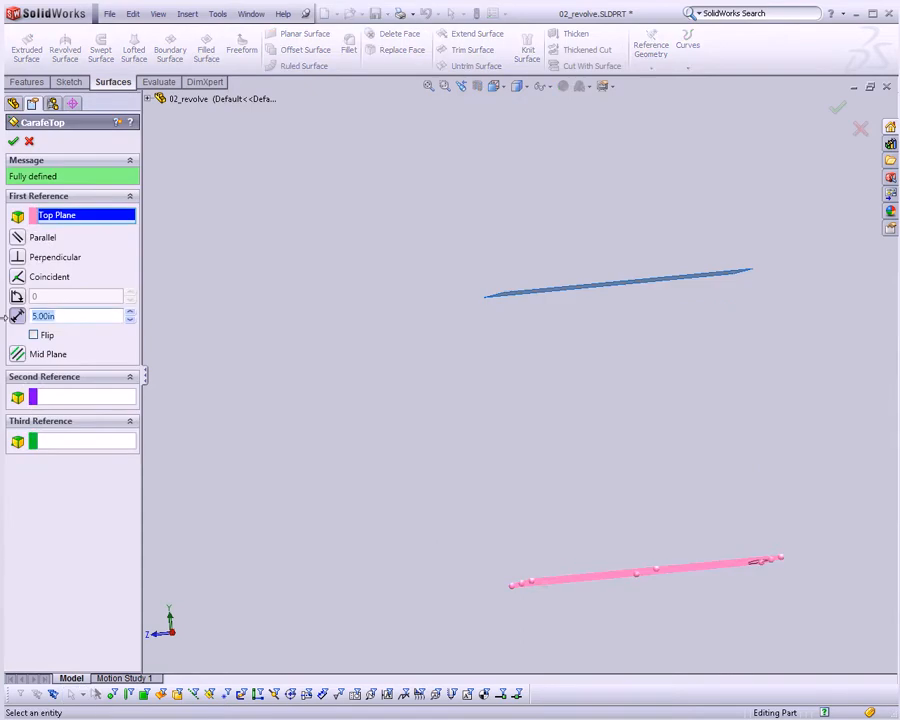
{"action": "type", "text": "7"}
{"action": "key", "text": "Return"}
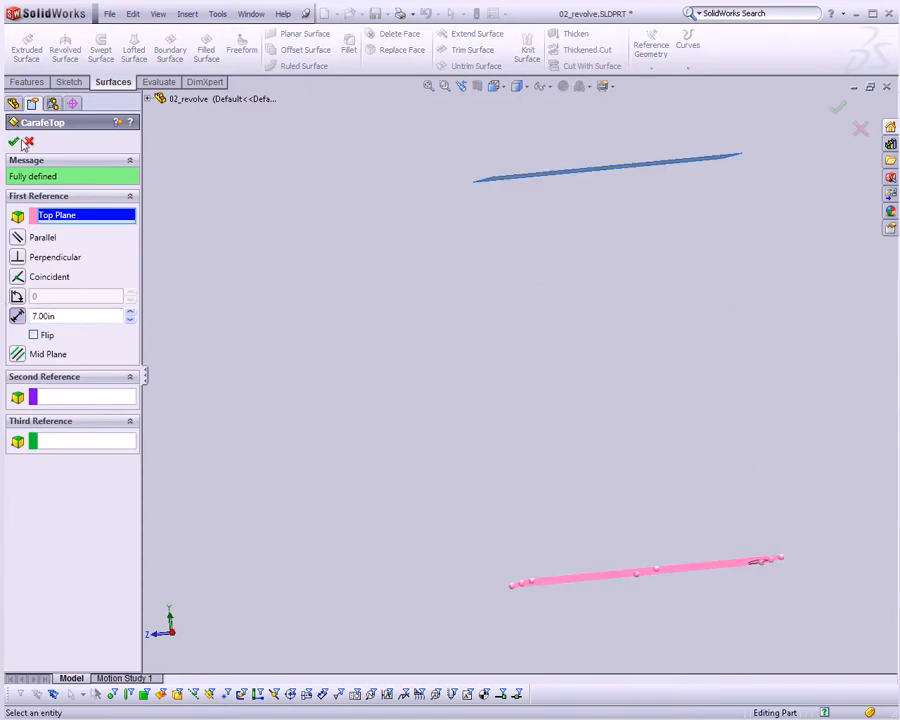
{"action": "left_click", "coordinate": [13, 141]}
Sketch a corner rectangle on the Front Plane near the carafe top
{"action": "middle_click_drag", "start_coordinate": [449, 241], "coordinate": [500, 261]}
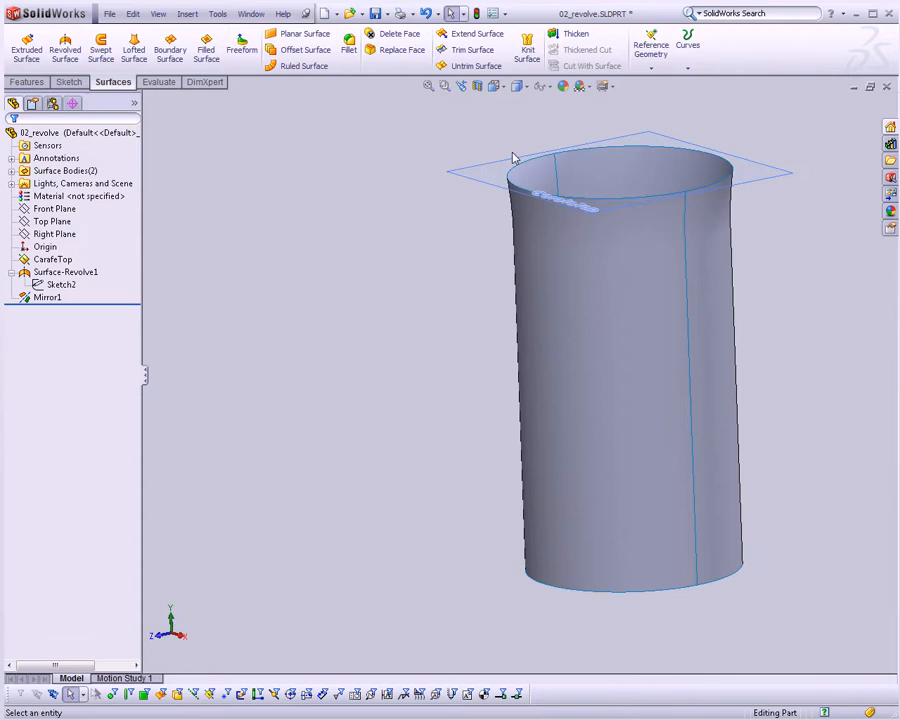
{"action": "scroll", "coordinate": [700, 262], "scroll_direction": "down", "scroll_amount": 3}
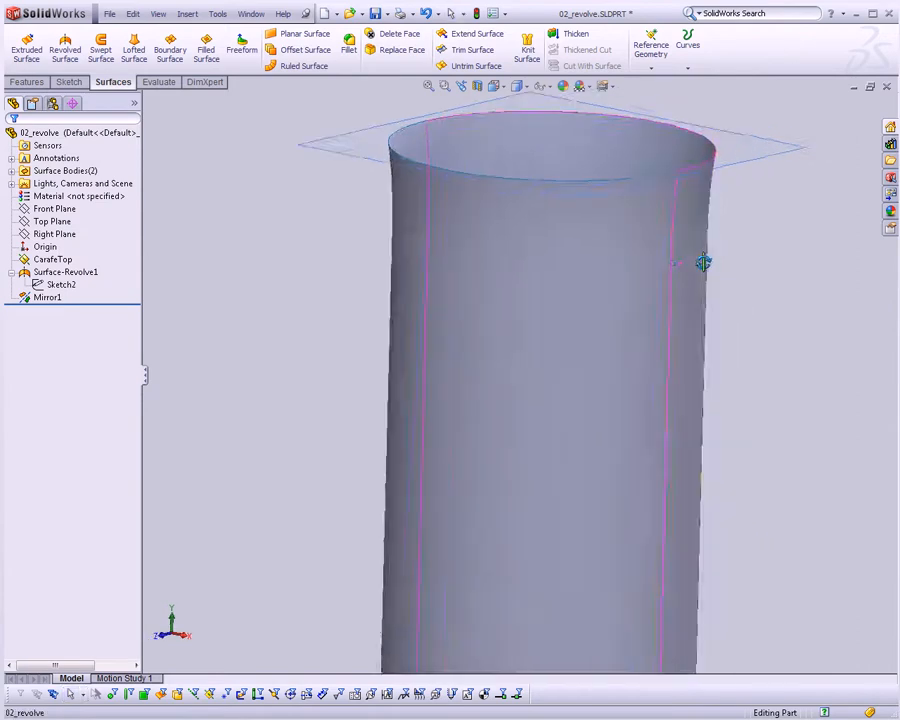
{"action": "scroll", "coordinate": [638, 270], "scroll_direction": "up", "scroll_amount": 4}
{"action": "scroll", "coordinate": [648, 277], "scroll_direction": "down", "scroll_amount": 2}
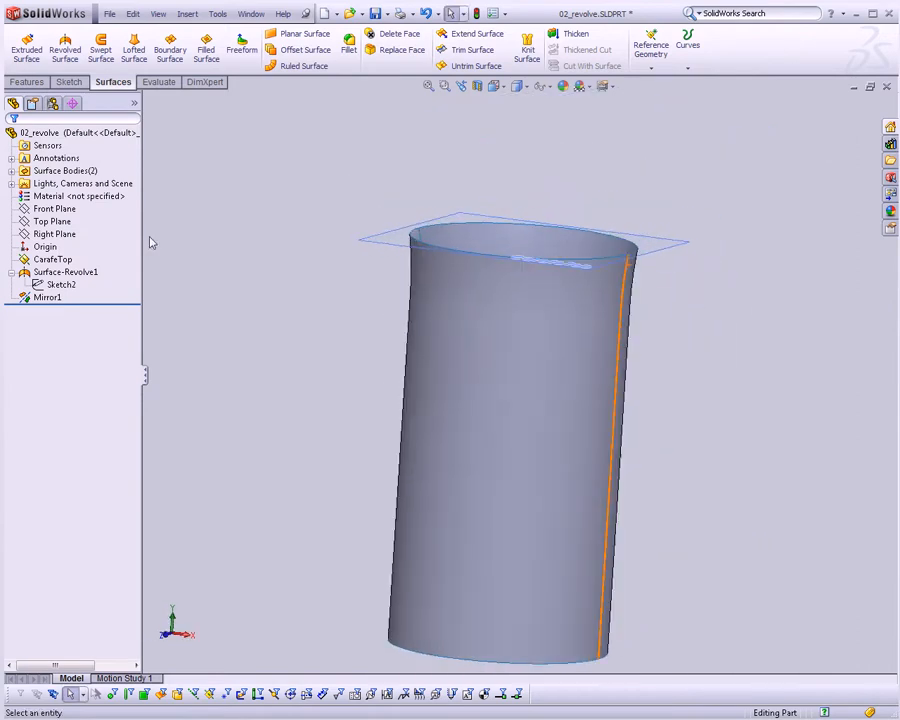
{"action": "left_click", "coordinate": [52, 208]}
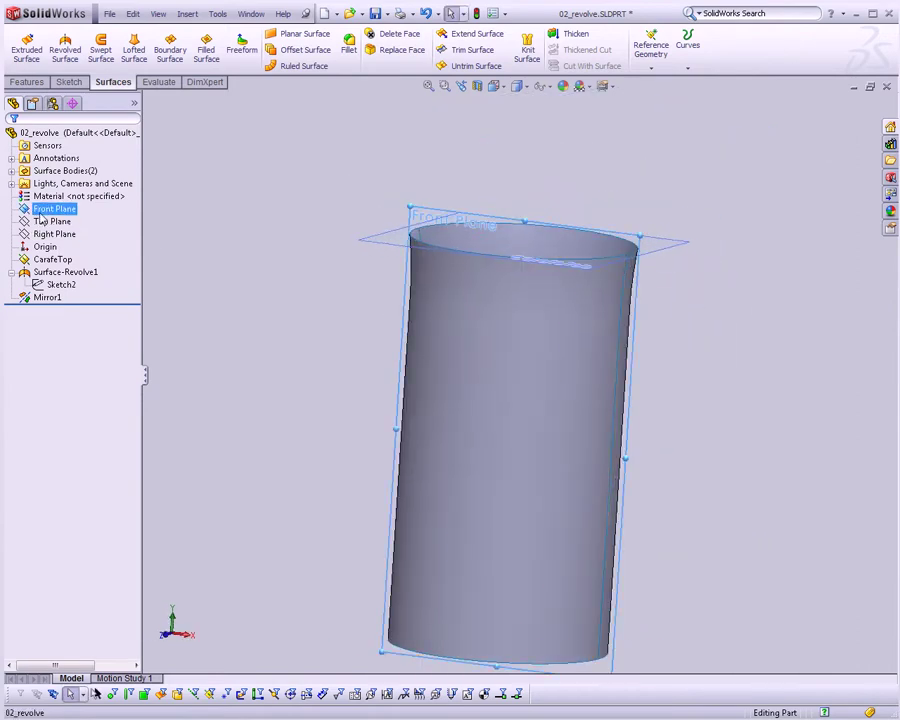
{"action": "left_click", "coordinate": [69, 81]}
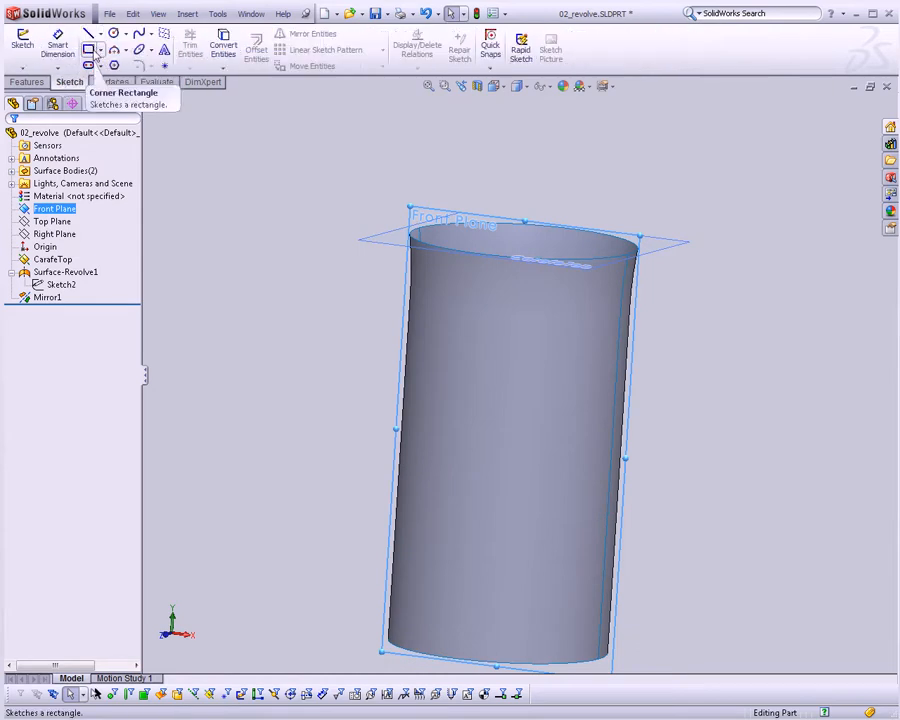
{"action": "left_click", "coordinate": [92, 52]}
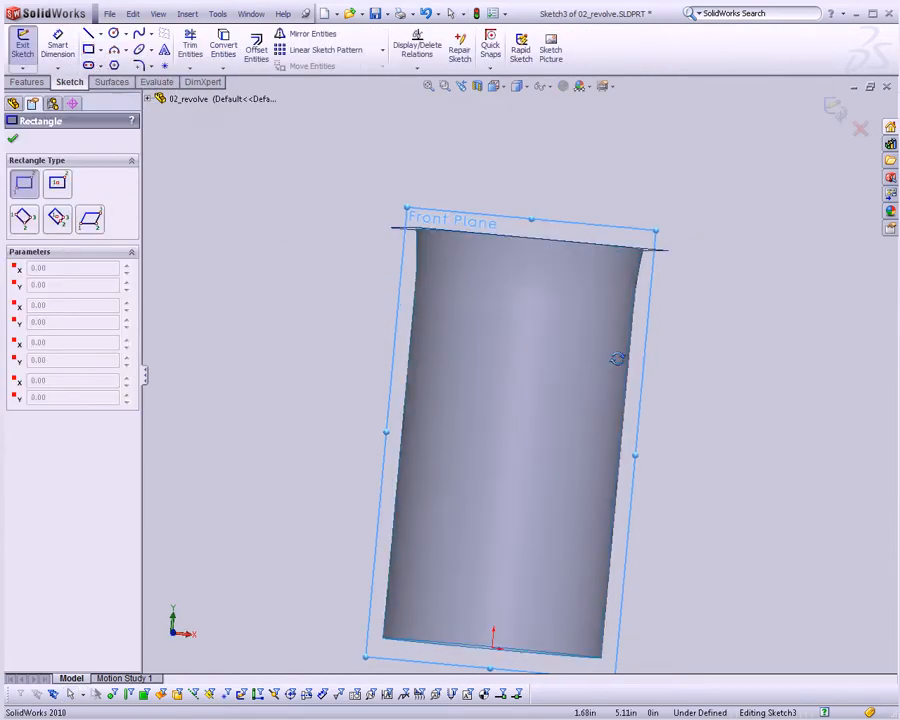
{"action": "left_click", "coordinate": [464, 162]}
{"action": "left_click", "coordinate": [604, 316]}
{"action": "mouse_move", "coordinate": [604, 316]}
{"action": "middle_mouse_down"}
{"action": "mouse_move", "coordinate": [640, 290]}
{"action": "mouse_move", "coordinate": [600, 250]}
{"action": "middle_mouse_up"}
{"action": "key", "text": "Escape"}
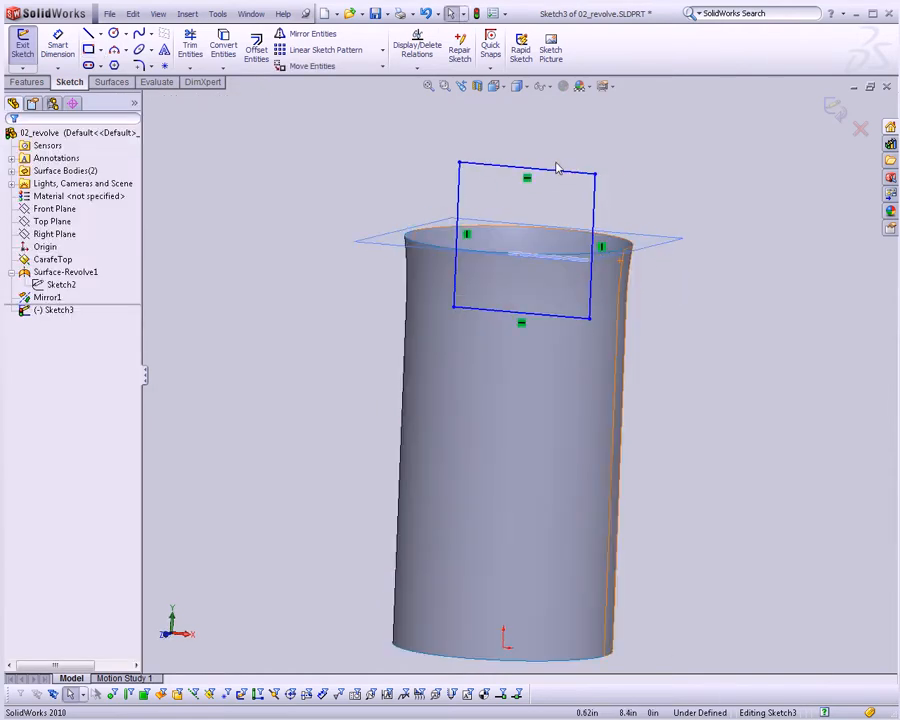
Make the rectangle's top edge construction geometry and collinear with CarafeTop
{"action": "left_click", "coordinate": [558, 177]}
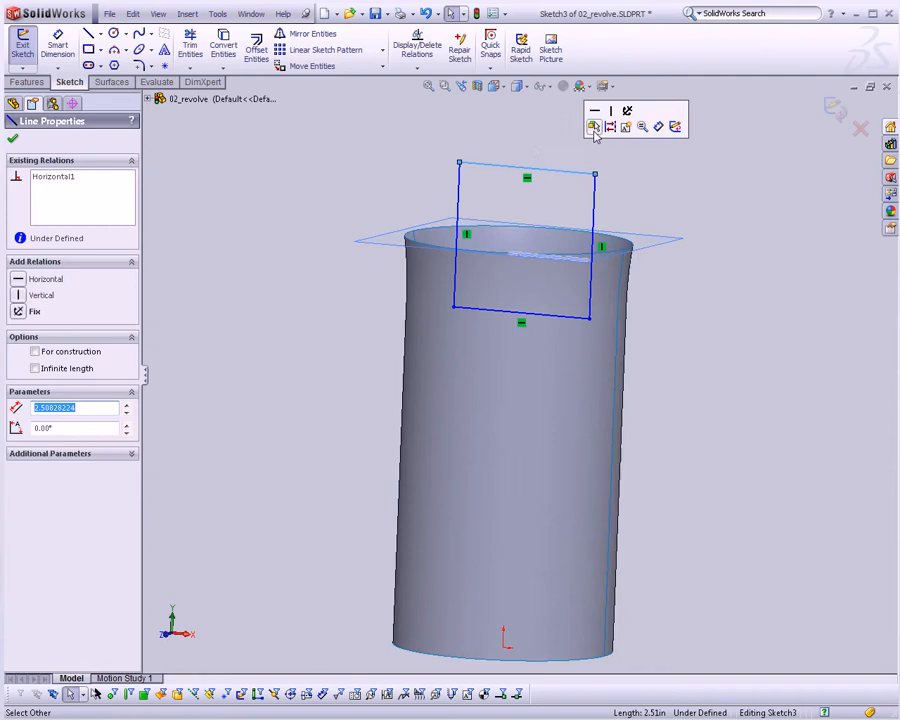
{"action": "left_click", "coordinate": [604, 125]}
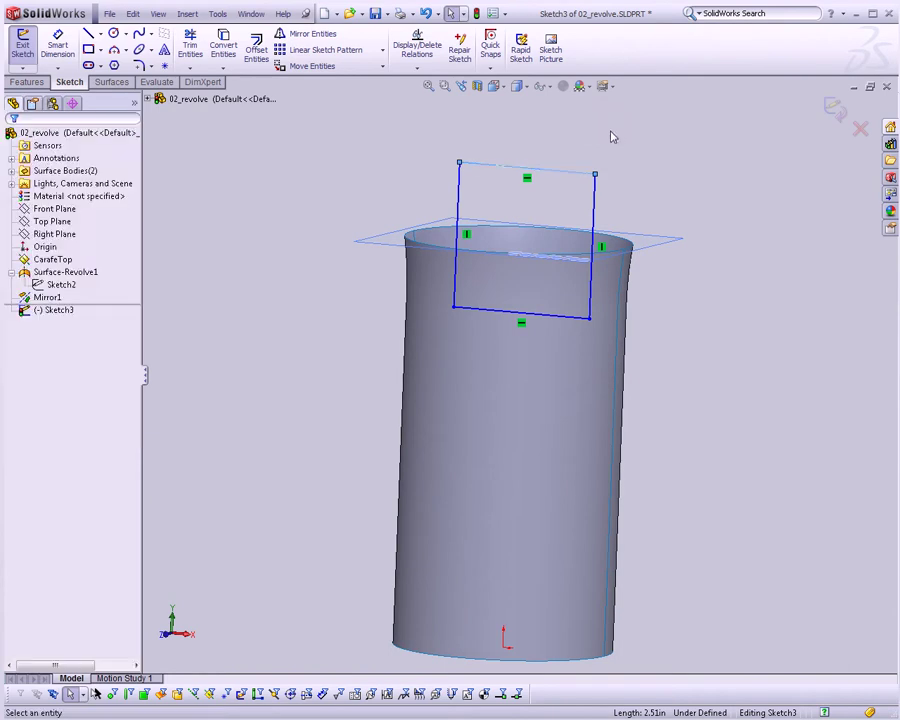
{"action": "left_click", "coordinate": [559, 172]}
{"action": "left_click", "coordinate": [670, 248], "text": "ctrl"}
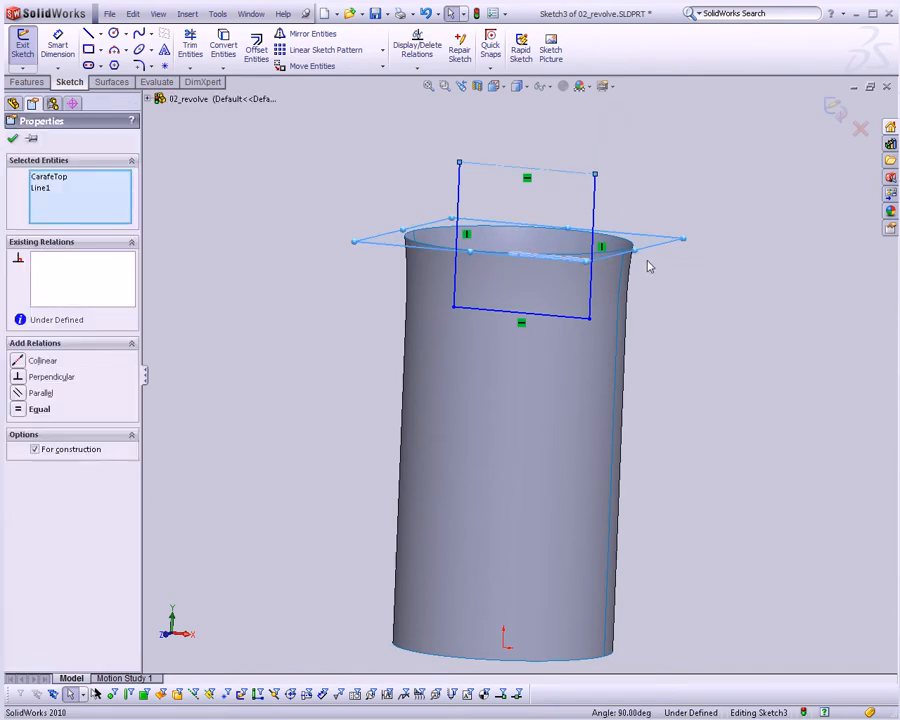
{"action": "left_click", "coordinate": [40, 361]}
{"action": "left_click", "coordinate": [175, 188]}
Drag the rectangle's top line up above the carafe rim
{"action": "mouse_move", "coordinate": [175, 188]}
{"action": "middle_mouse_down"}
{"action": "mouse_move", "coordinate": [773, 252]}
{"action": "mouse_move", "coordinate": [645, 270]}
{"action": "middle_mouse_up"}
{"action": "scroll", "coordinate": [645, 270], "scroll_direction": "down", "scroll_amount": 3}
{"action": "scroll", "coordinate": [526, 247], "scroll_direction": "up", "scroll_amount": 3}
{"action": "scroll", "coordinate": [455, 300], "scroll_direction": "down", "scroll_amount": 2}
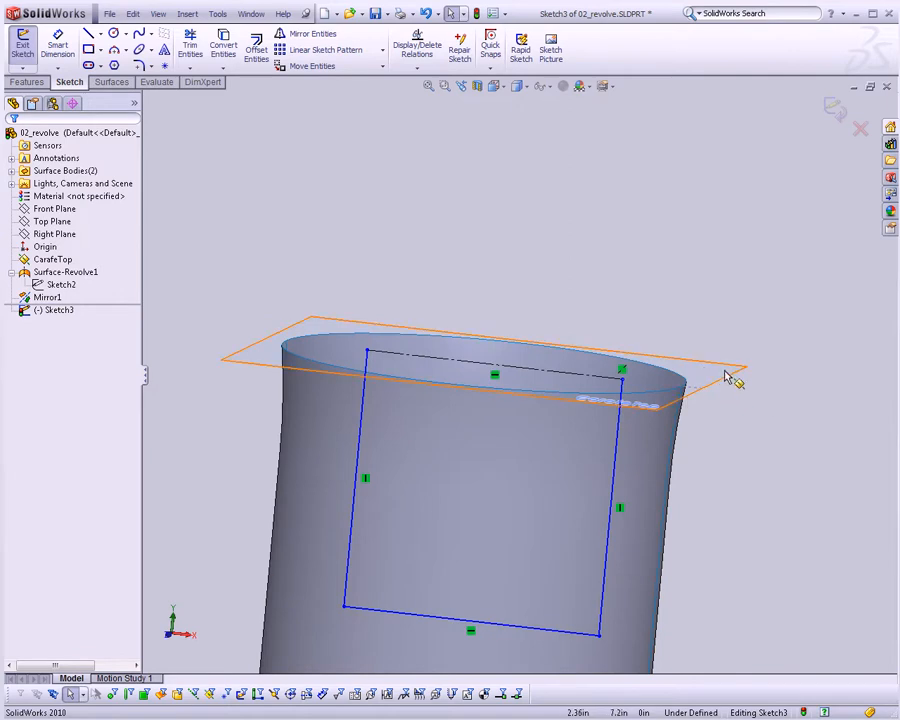
{"action": "left_click", "coordinate": [735, 374]}
{"action": "scroll", "coordinate": [729, 411], "scroll_direction": "up", "scroll_amount": 2}
{"action": "mouse_move", "coordinate": [701, 390]}
{"action": "middle_mouse_down"}
{"action": "mouse_move", "coordinate": [282, 331]}
{"action": "mouse_move", "coordinate": [275, 341]}
{"action": "mouse_move", "coordinate": [480, 325]}
{"action": "middle_mouse_up"}
{"action": "scroll", "coordinate": [278, 352], "scroll_direction": "up", "scroll_amount": 2}
{"action": "left_click", "coordinate": [407, 281]}
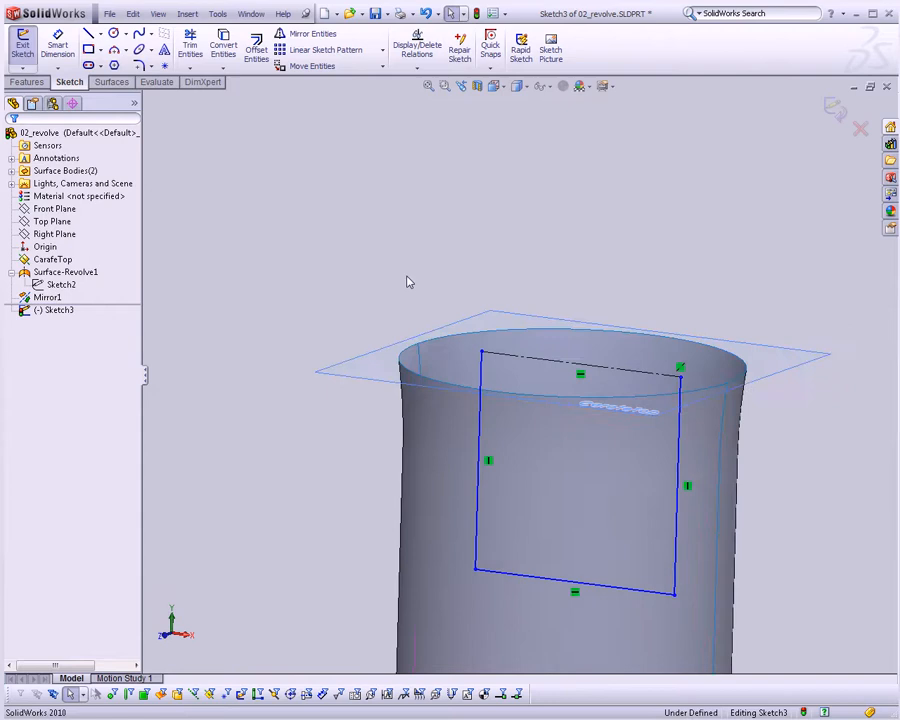
{"action": "left_click", "coordinate": [683, 375]}
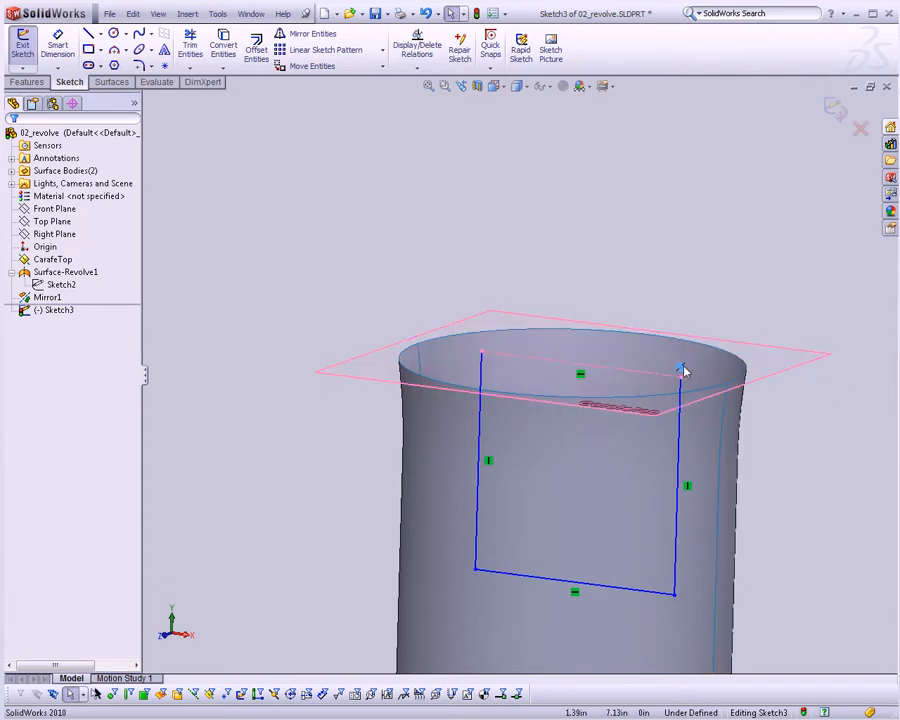
{"action": "left_click_drag", "start_coordinate": [643, 373], "coordinate": [663, 273]}
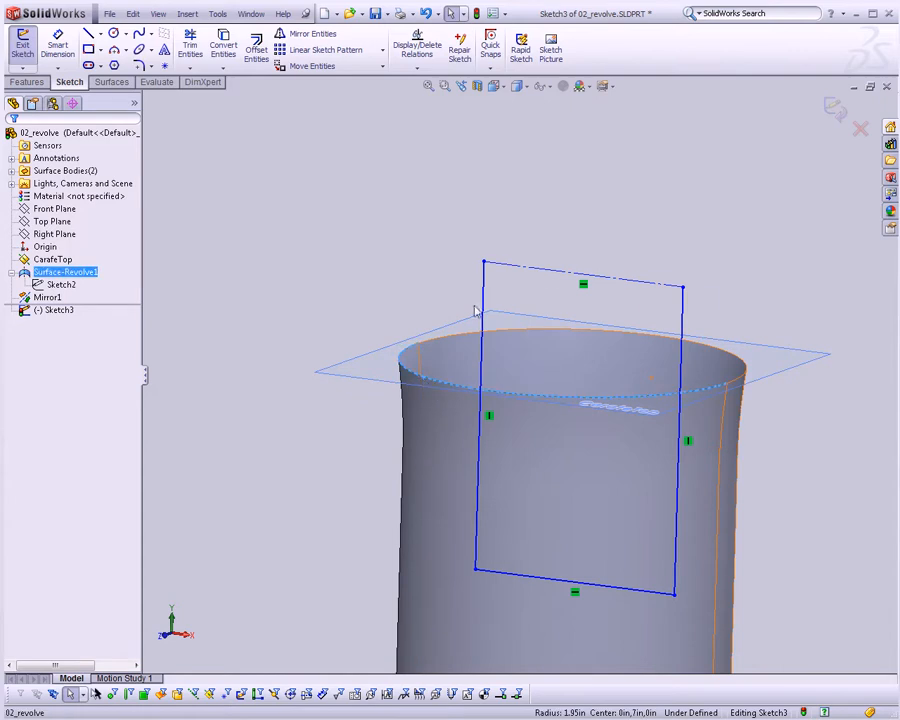
{"action": "left_click", "coordinate": [512, 273]}
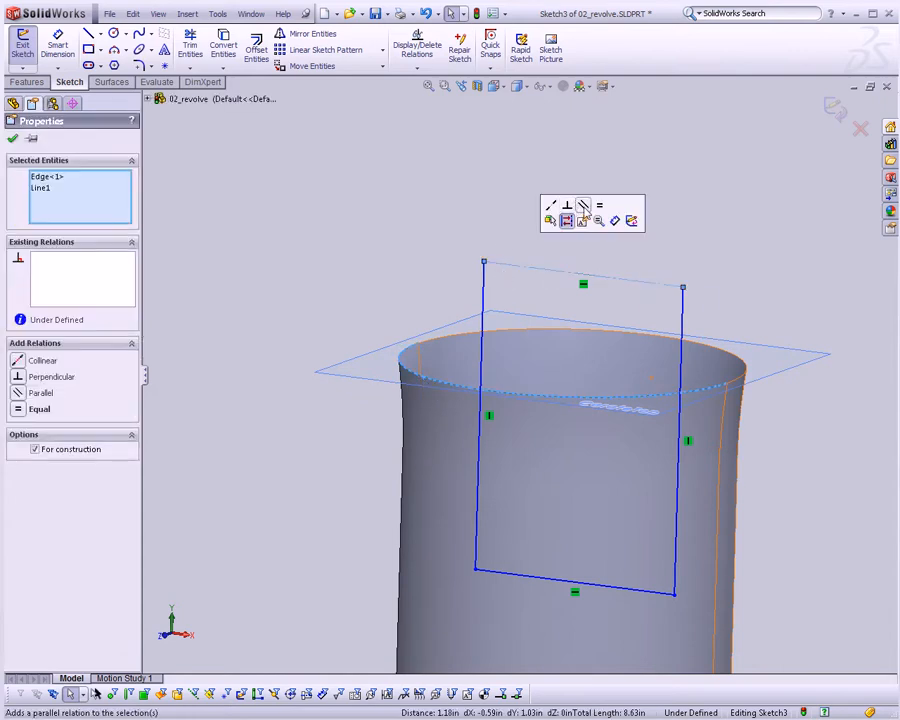
{"action": "left_click", "coordinate": [578, 212]}
{"action": "left_click", "coordinate": [417, 179]}
{"action": "mouse_move", "coordinate": [647, 392]}
{"action": "middle_mouse_down"}
{"action": "mouse_move", "coordinate": [696, 350]}
{"action": "mouse_move", "coordinate": [622, 382]}
{"action": "middle_mouse_up"}
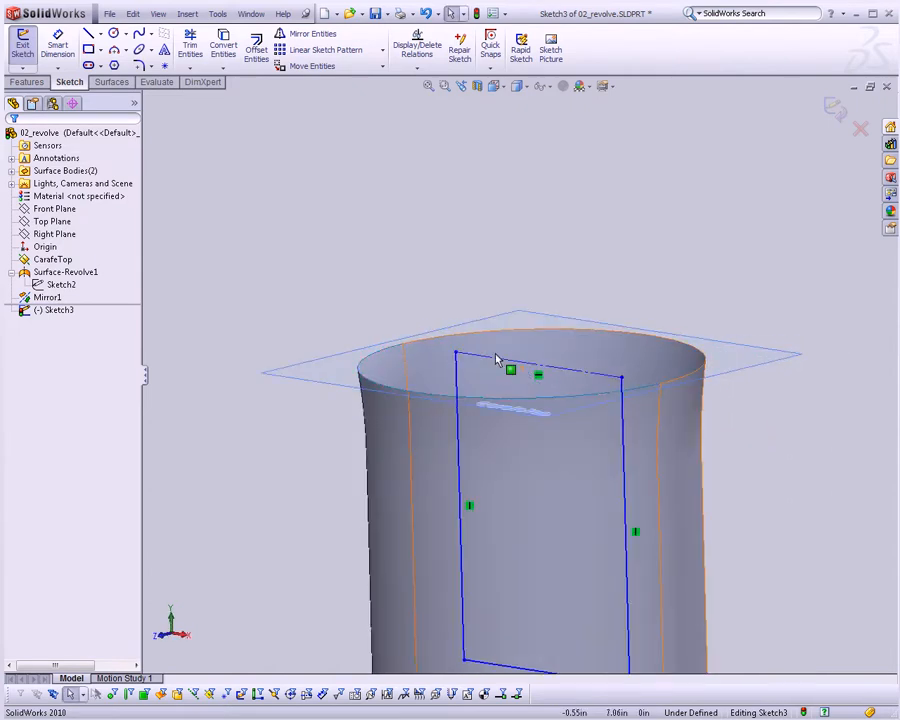
{"action": "left_click_drag", "start_coordinate": [512, 366], "coordinate": [503, 254]}
{"action": "left_click", "coordinate": [310, 287]}
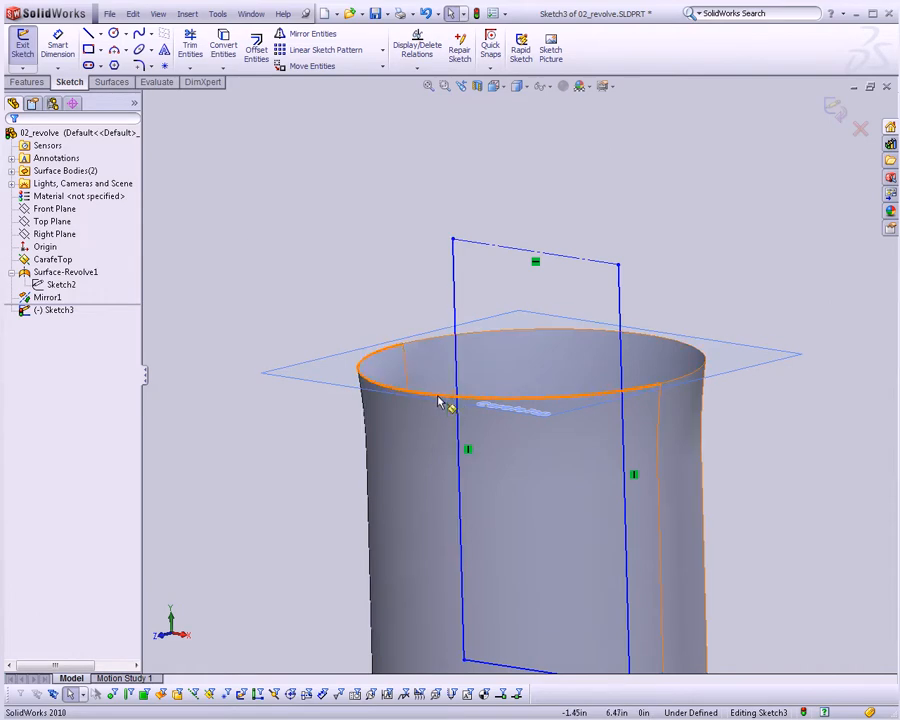
Add a Collinear relation between the rectangle's top line and CarafeTop again
{"action": "middle_click_drag", "start_coordinate": [440, 402], "coordinate": [444, 328]}
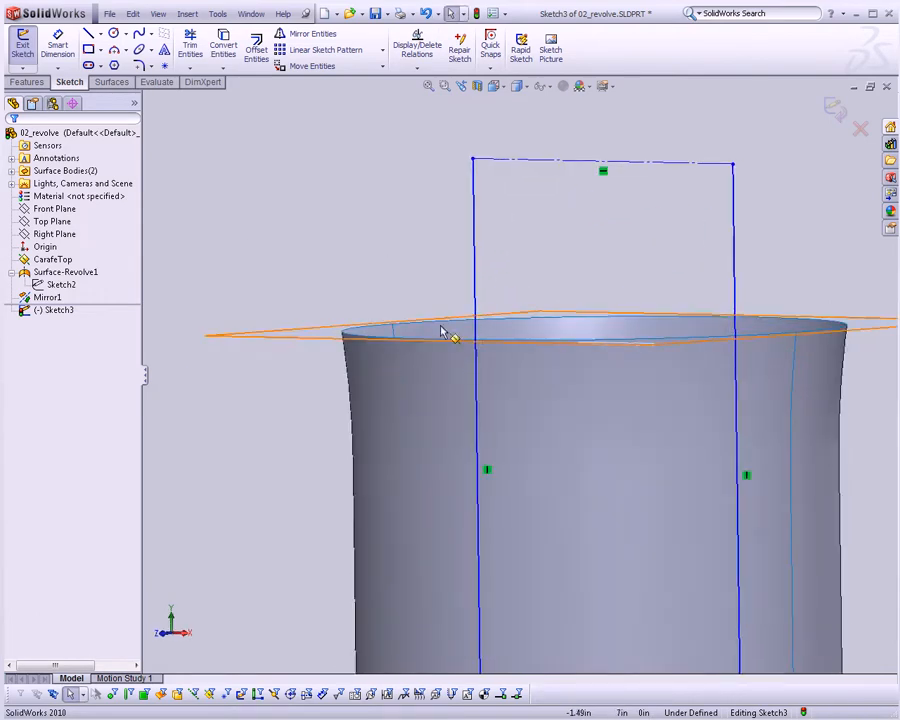
{"action": "left_click", "coordinate": [247, 337]}
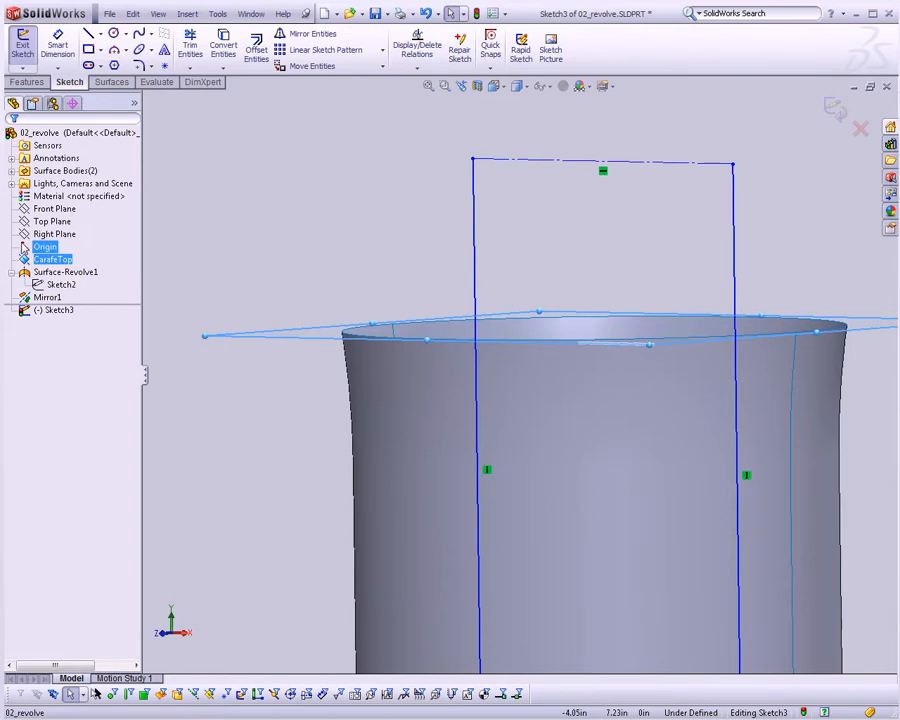
{"action": "left_click", "coordinate": [511, 158], "text": "ctrl"}
{"action": "left_click", "coordinate": [24, 358]}
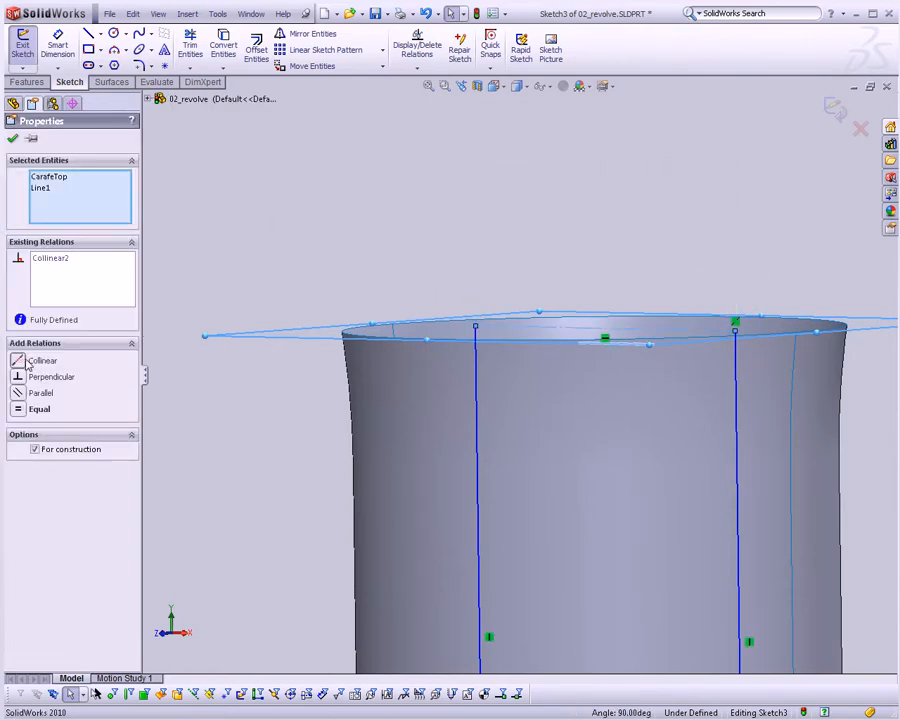
{"action": "left_click", "coordinate": [466, 252]}
{"action": "scroll", "coordinate": [570, 310], "scroll_direction": "up", "scroll_amount": 3}
{"action": "scroll", "coordinate": [560, 340], "scroll_direction": "down", "scroll_amount": 2}
{"action": "mouse_move", "coordinate": [549, 354]}
{"action": "middle_mouse_down"}
{"action": "mouse_move", "coordinate": [603, 352]}
{"action": "mouse_move", "coordinate": [624, 396]}
{"action": "middle_mouse_up"}
Dimension the rectangle 2.000 in wide and 1.250 in tall
{"action": "key", "text": "d"}
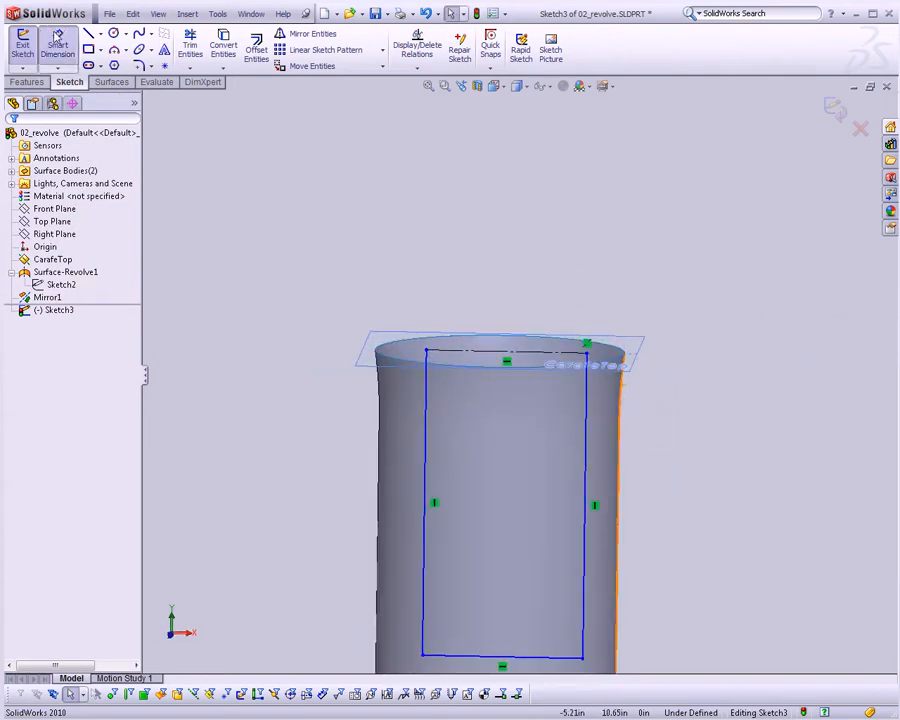
{"action": "left_click", "coordinate": [427, 389]}
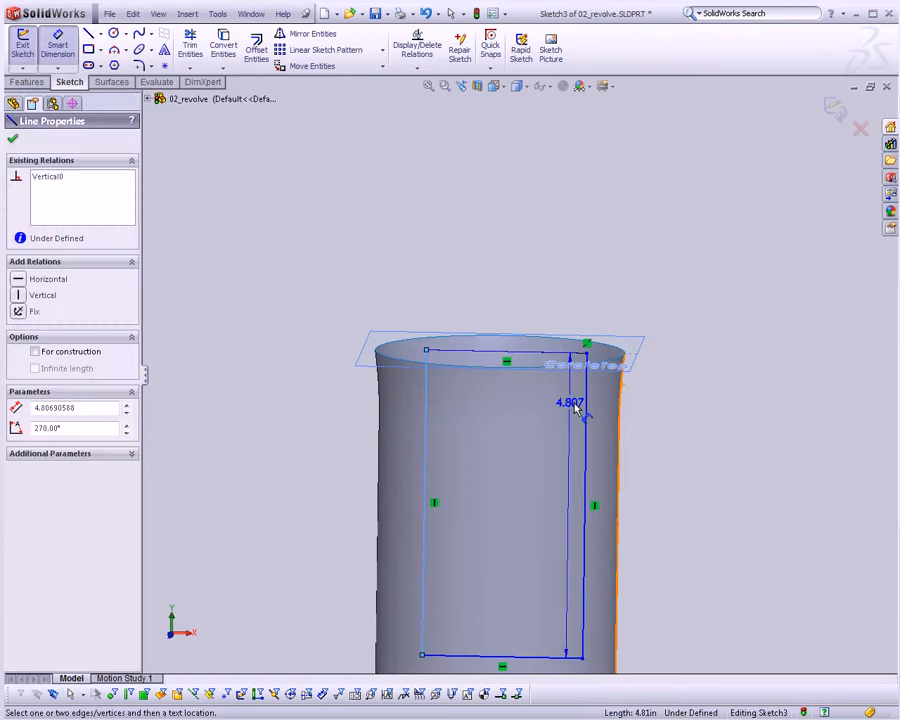
{"action": "left_click", "coordinate": [586, 415]}
{"action": "left_click", "coordinate": [510, 255]}
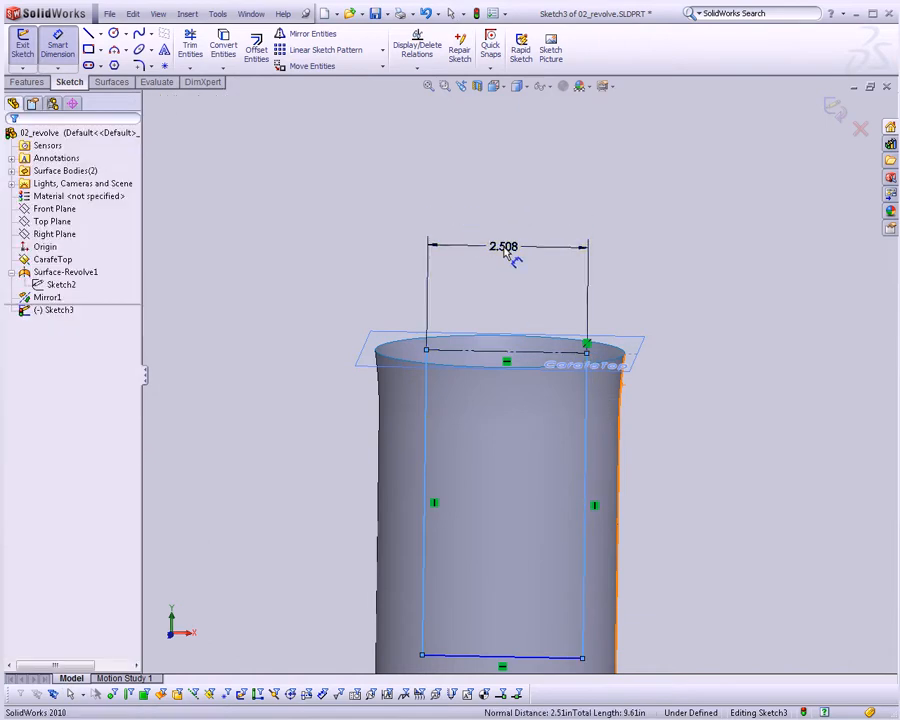
{"action": "type", "text": "2"}
{"action": "key", "text": "Return"}
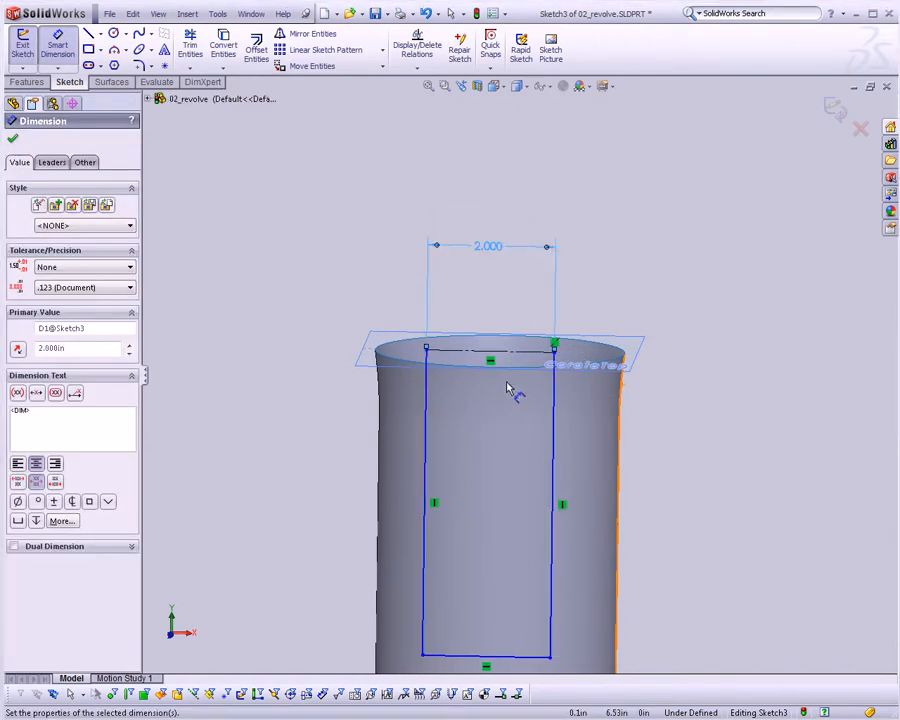
{"action": "left_click", "coordinate": [512, 353]}
{"action": "left_click", "coordinate": [524, 657]}
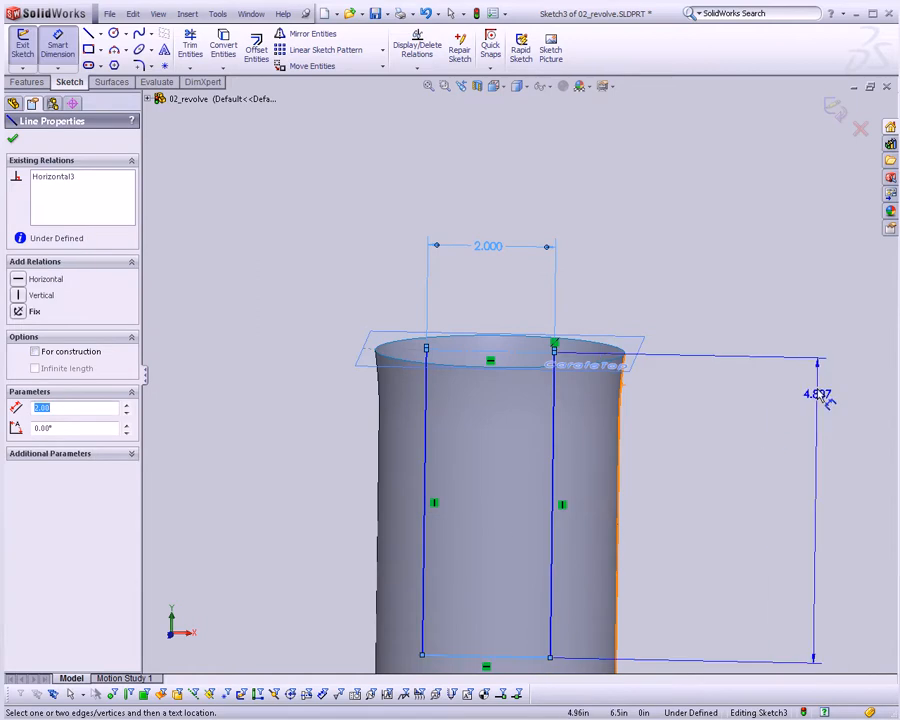
{"action": "left_click", "coordinate": [743, 434]}
{"action": "type", "text": "1.250in"}
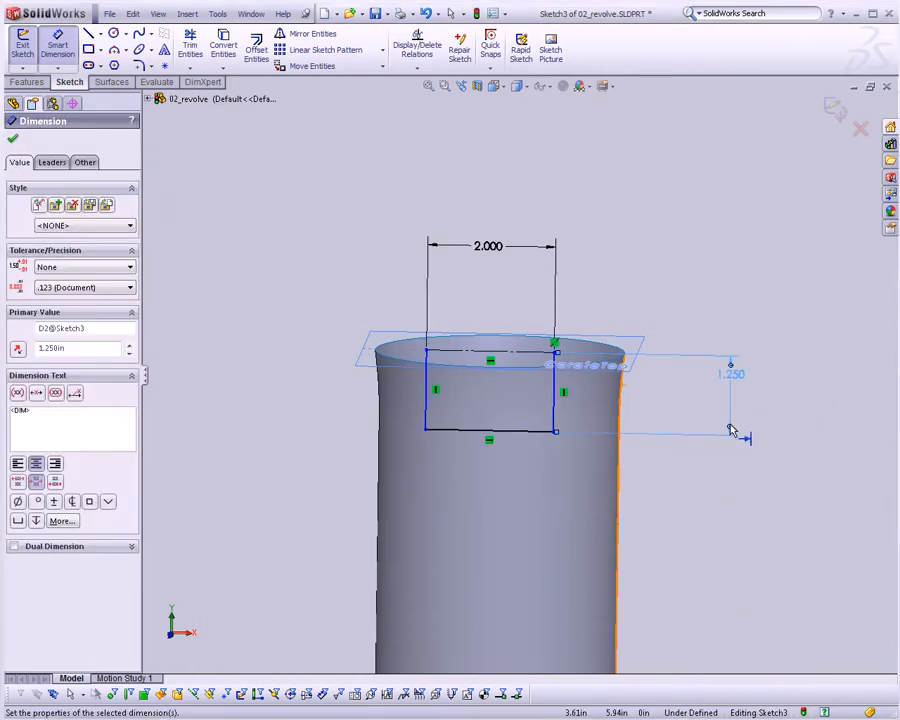
{"action": "left_click", "coordinate": [650, 424]}
{"action": "middle_click_drag", "start_coordinate": [466, 474], "coordinate": [563, 335]}
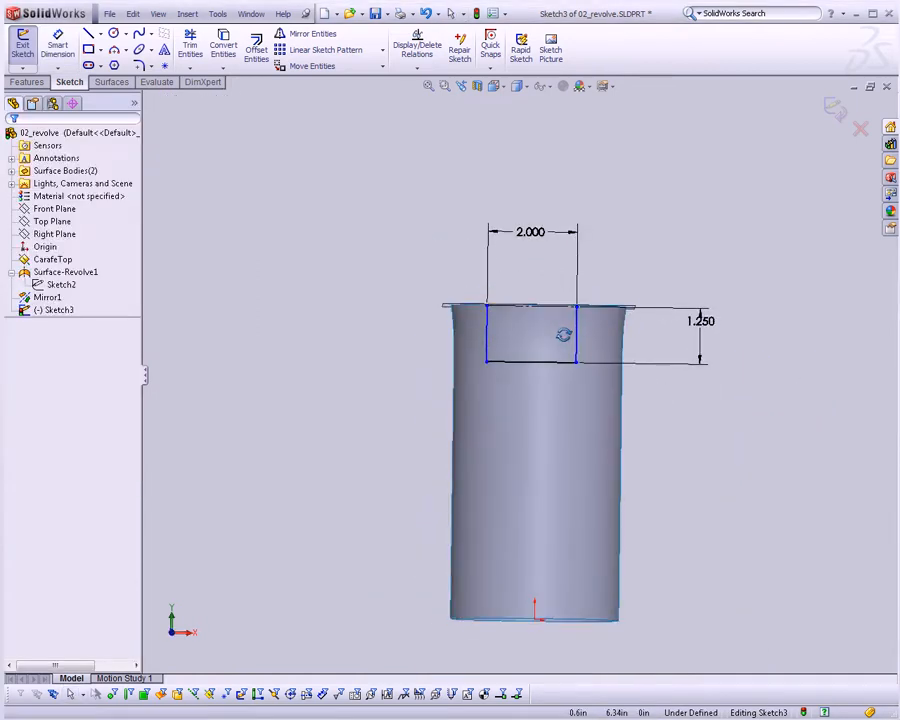
{"action": "key", "text": "Escape"}
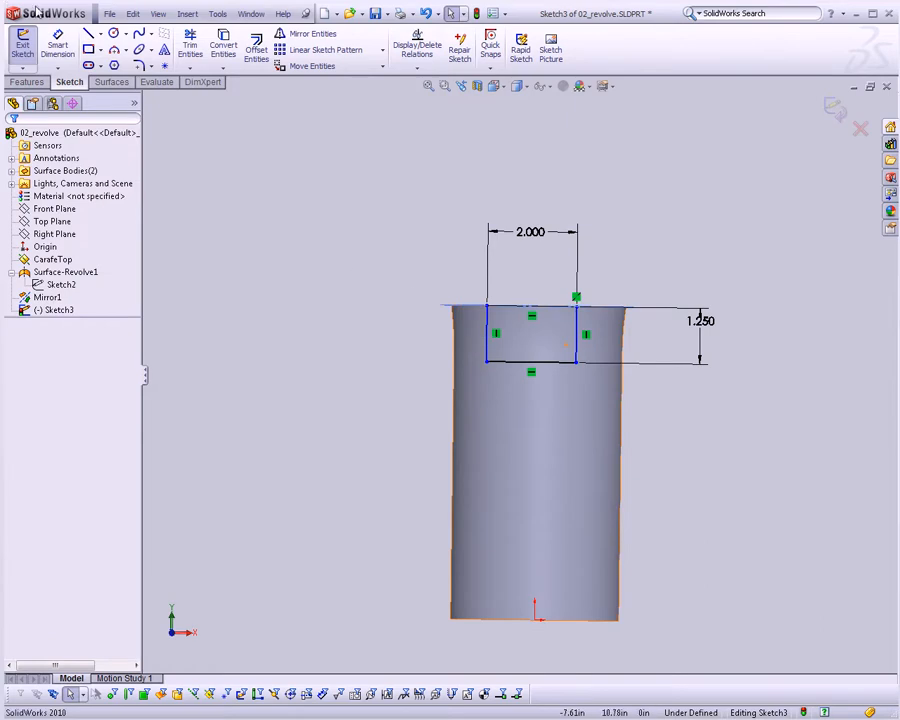
Draw a vertical construction centerline through the carafe top
{"action": "left_click", "coordinate": [89, 35]}
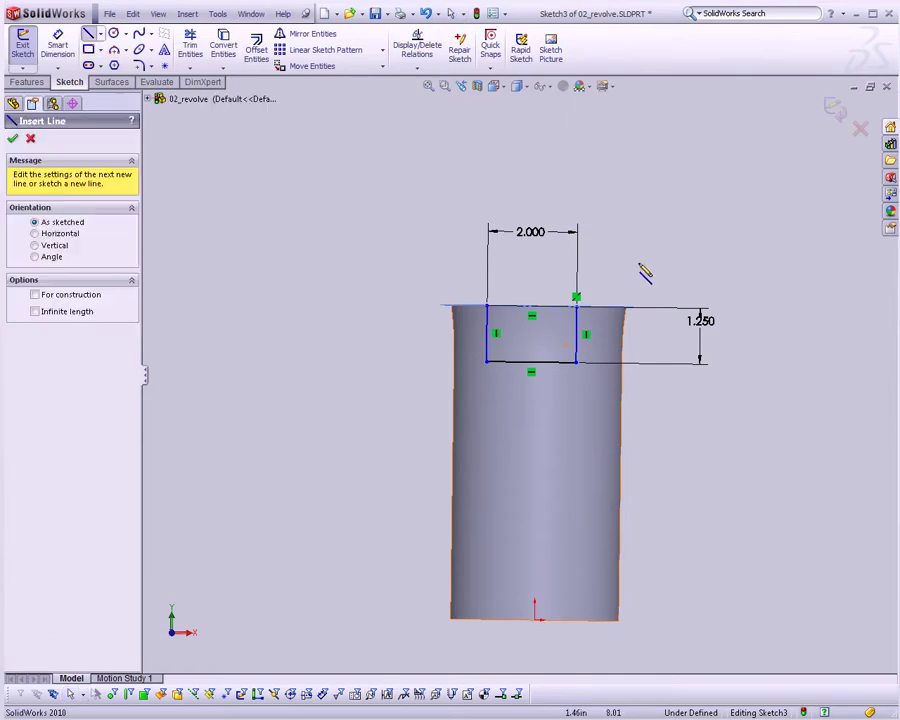
{"action": "left_click", "coordinate": [541, 160]}
{"action": "left_click", "coordinate": [536, 458]}
{"action": "key", "text": "Escape"}
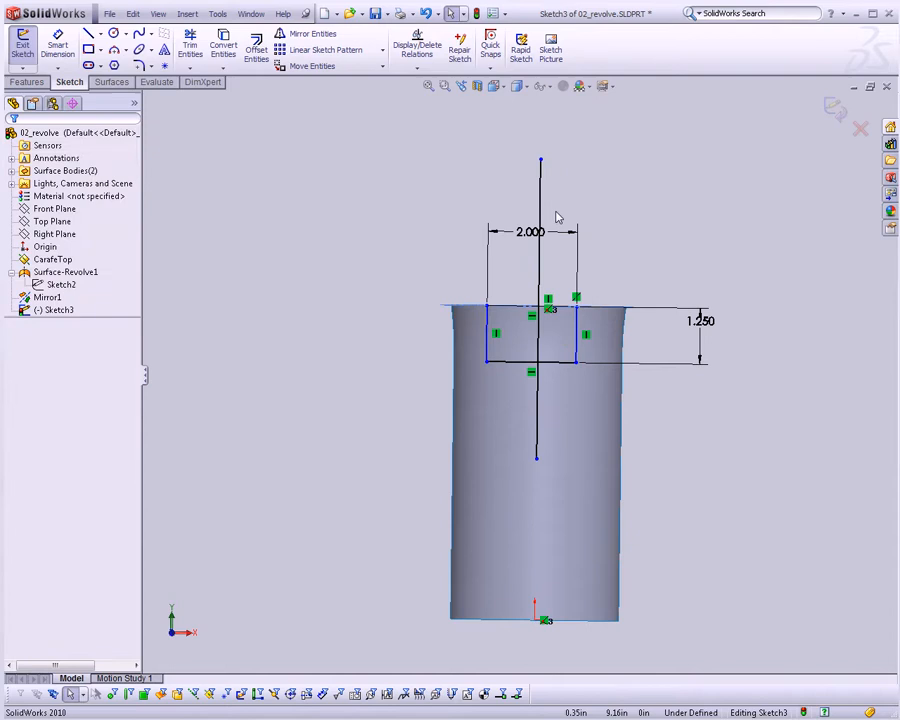
{"action": "left_click", "coordinate": [541, 194]}
{"action": "left_click", "coordinate": [598, 144]}
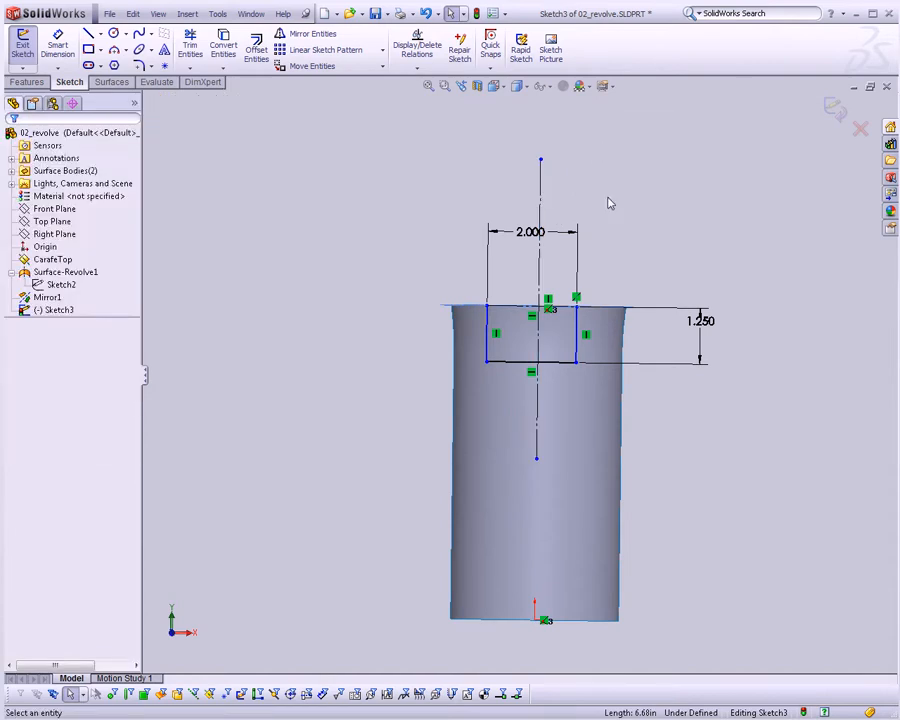
Make the rectangle's two vertical sides symmetric about the centerline
{"action": "left_click", "coordinate": [491, 320]}
{"action": "left_click", "coordinate": [540, 230]}
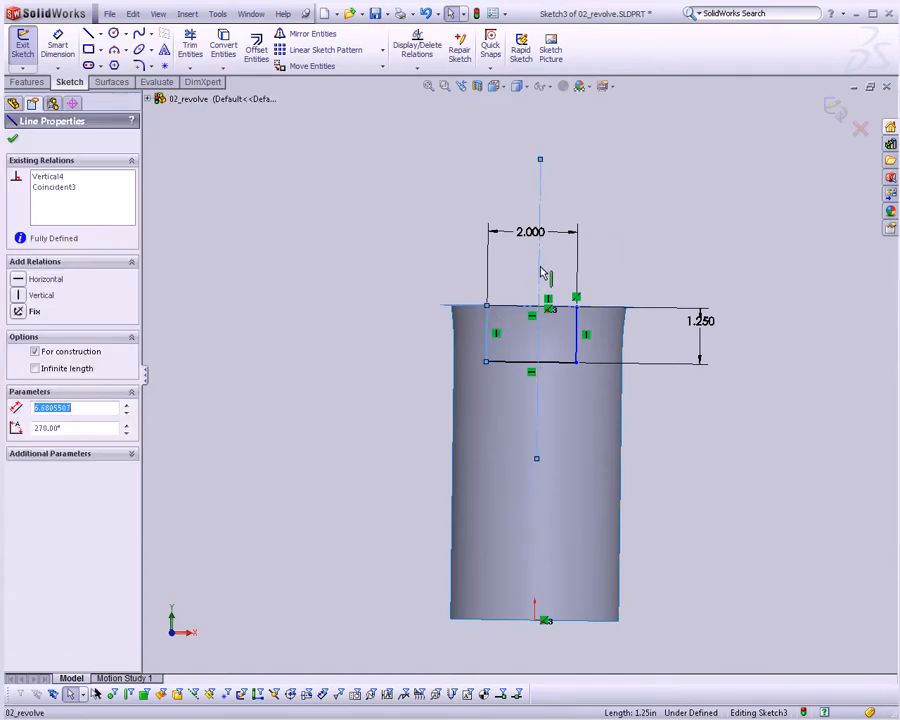
{"action": "left_click", "coordinate": [577, 323], "text": "ctrl"}
{"action": "left_click", "coordinate": [545, 290], "text": "ctrl"}
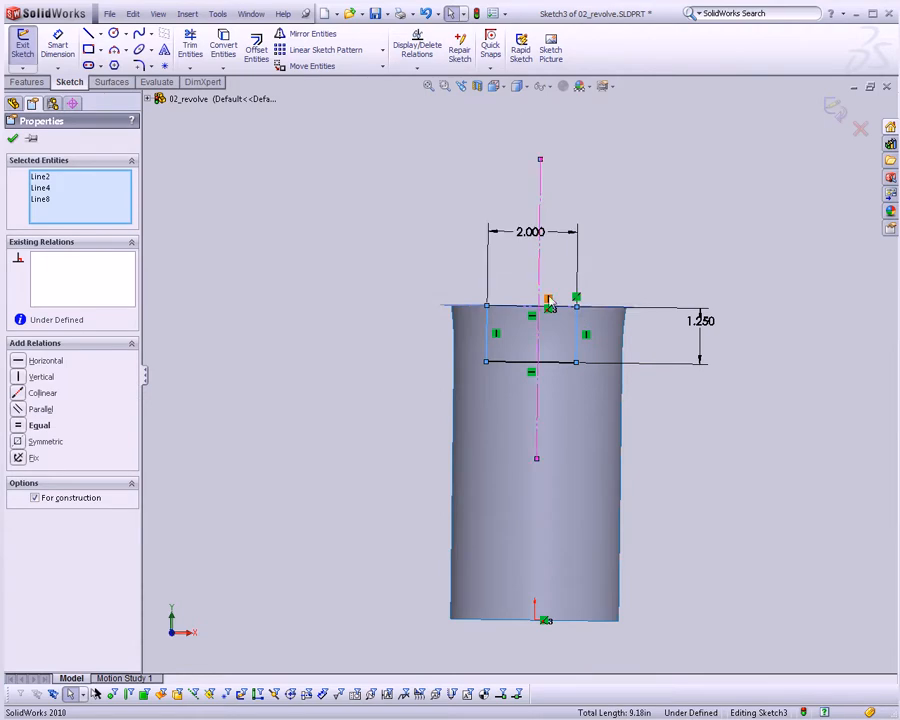
{"action": "scroll", "coordinate": [560, 283], "scroll_direction": "down", "scroll_amount": 5}
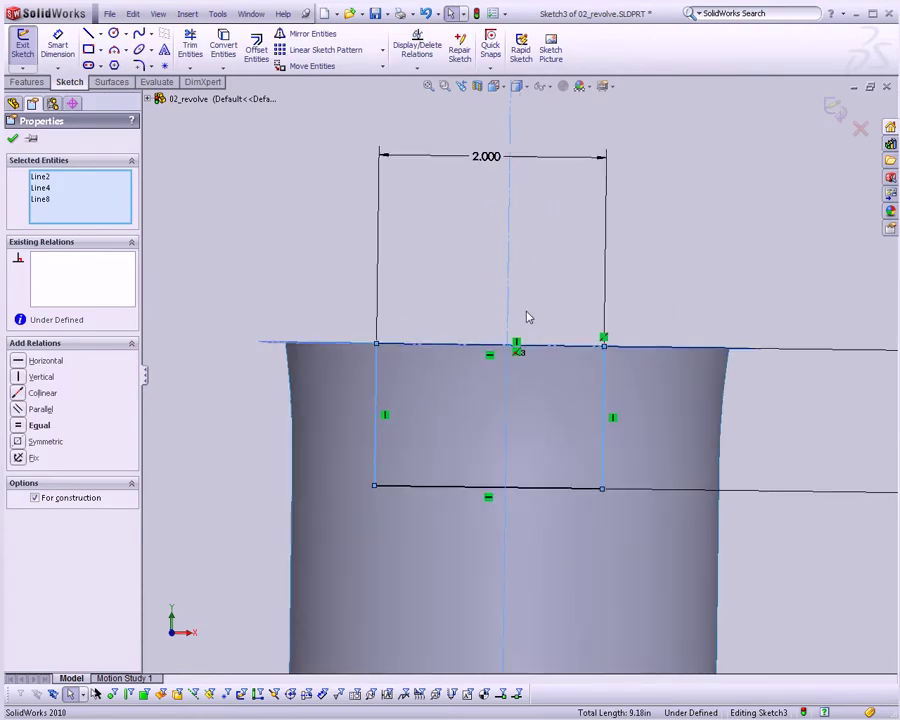
{"action": "left_click", "coordinate": [40, 441]}
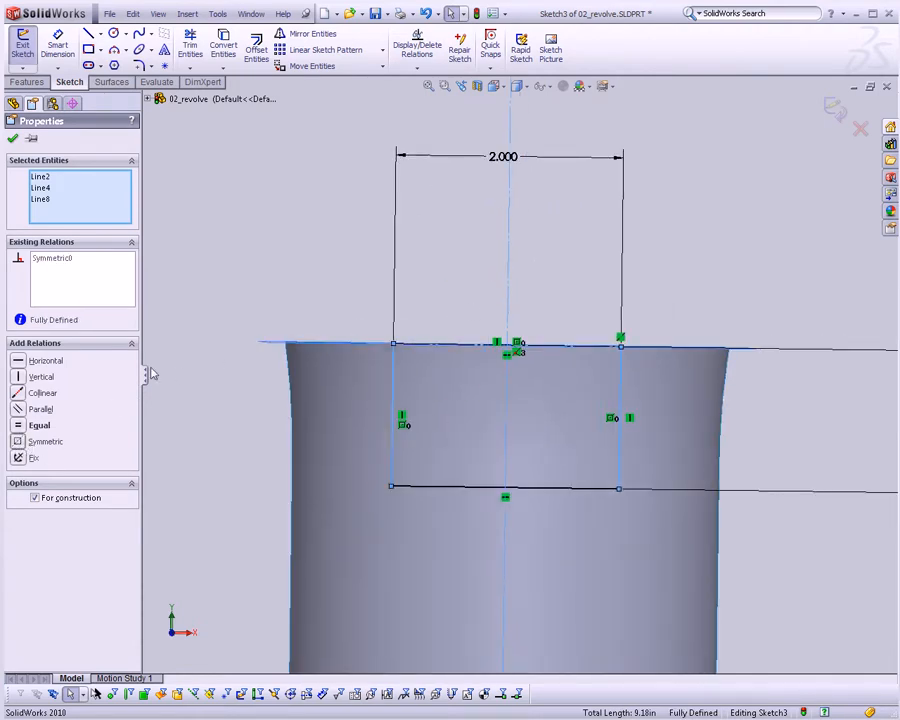
{"action": "left_click", "coordinate": [484, 358]}
Inspect the side lines' and centerline's relations to verify the sketch is fully defined
{"action": "left_click", "coordinate": [392, 392]}
{"action": "left_click", "coordinate": [621, 392]}
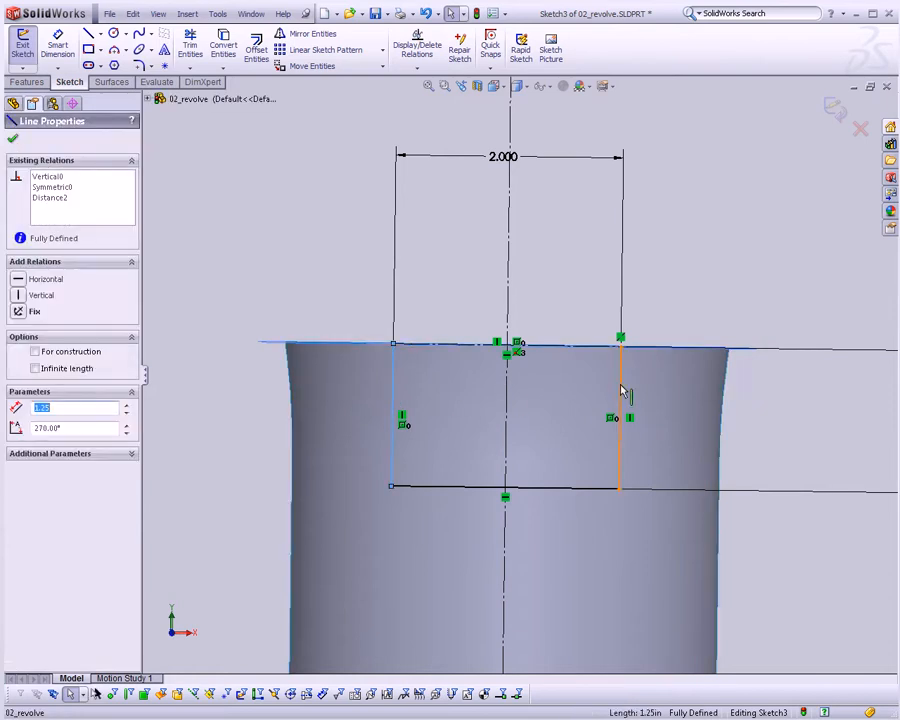
{"action": "left_click", "coordinate": [562, 297]}
{"action": "left_click", "coordinate": [511, 267]}
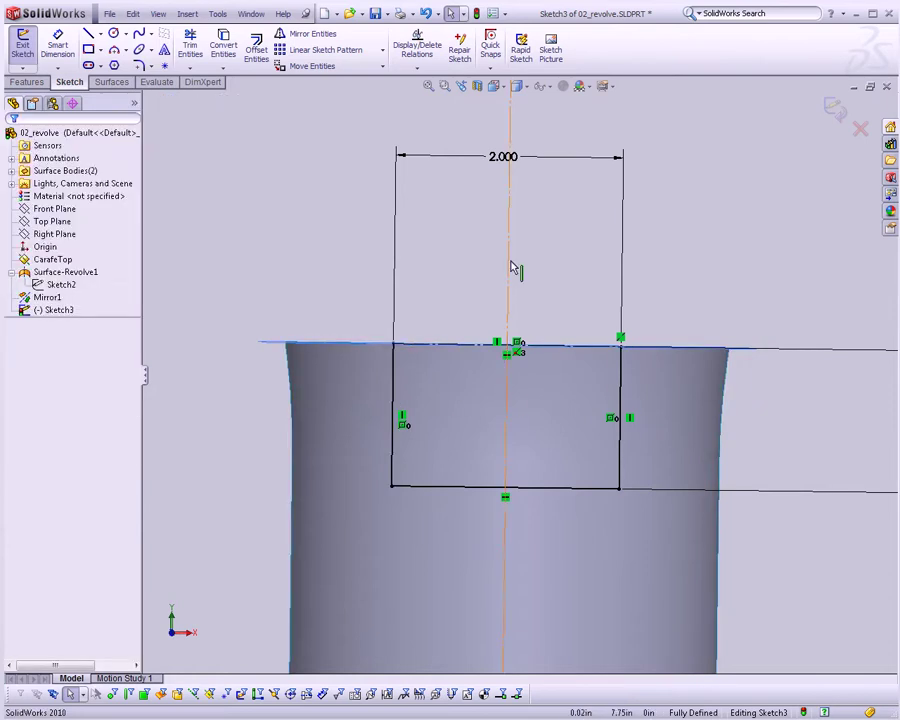
{"action": "left_click", "coordinate": [521, 312]}
{"action": "scroll", "coordinate": [542, 279], "scroll_direction": "up", "scroll_amount": 3}
{"action": "scroll", "coordinate": [542, 311], "scroll_direction": "up", "scroll_amount": 2}
{"action": "mouse_move", "coordinate": [548, 321]}
{"action": "middle_mouse_down"}
{"action": "mouse_move", "coordinate": [533, 355]}
{"action": "mouse_move", "coordinate": [525, 352]}
{"action": "middle_mouse_up"}
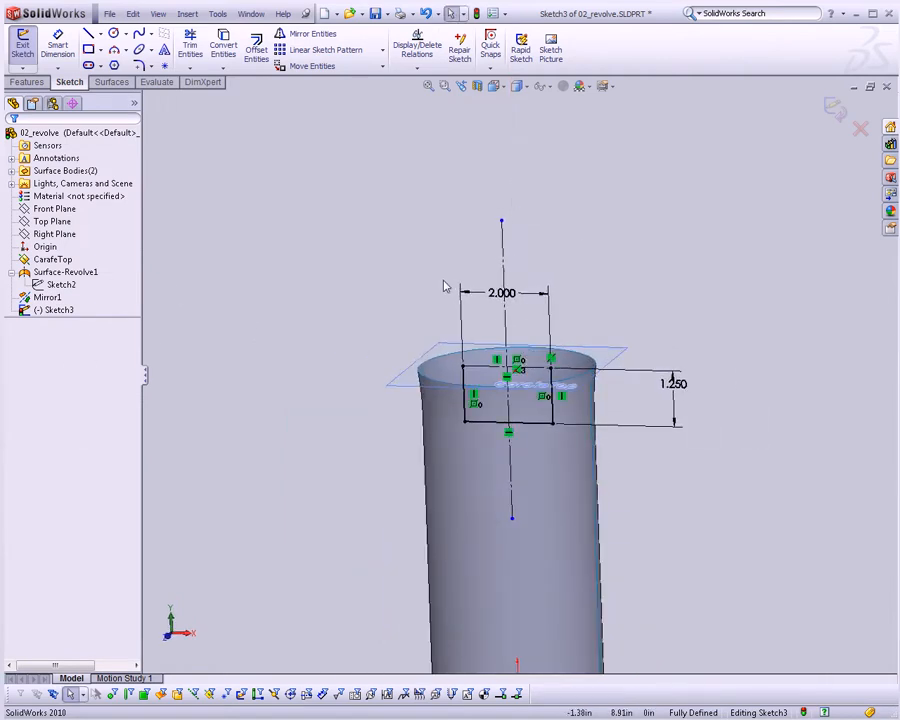
{"action": "scroll", "coordinate": [446, 287], "scroll_direction": "down", "scroll_amount": 2}
{"action": "middle_click_drag", "start_coordinate": [446, 287], "coordinate": [482, 281]}
Exit the sketch and hide the CarafeTop plane
{"action": "left_click", "coordinate": [838, 113]}
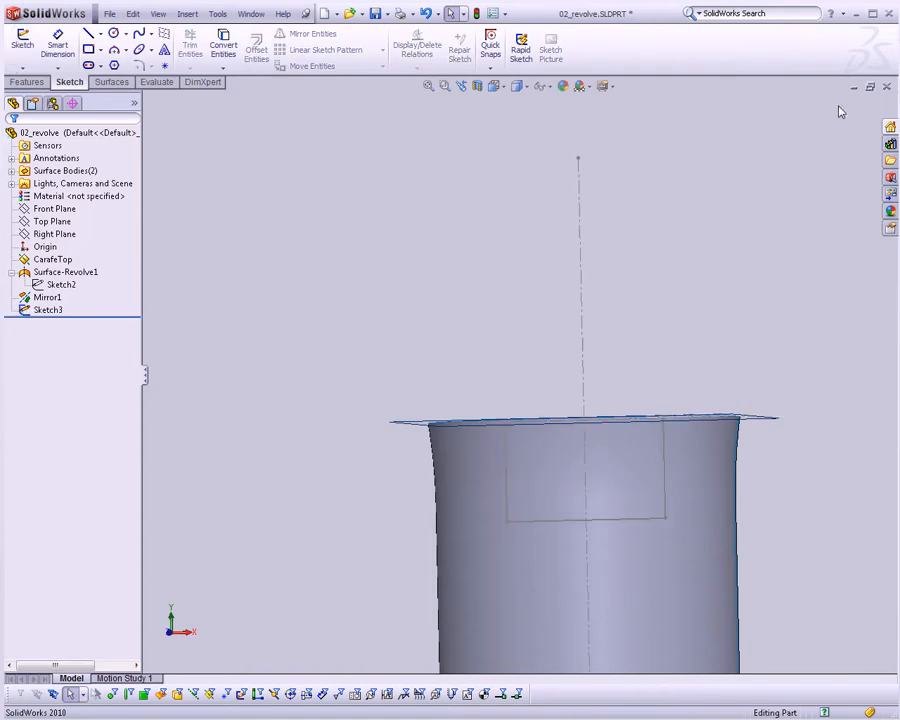
{"action": "scroll", "coordinate": [664, 382], "scroll_direction": "up", "scroll_amount": 2}
{"action": "mouse_move", "coordinate": [664, 382]}
{"action": "middle_mouse_down"}
{"action": "mouse_move", "coordinate": [566, 498]}
{"action": "mouse_move", "coordinate": [508, 530]}
{"action": "mouse_move", "coordinate": [496, 515]}
{"action": "middle_mouse_up"}
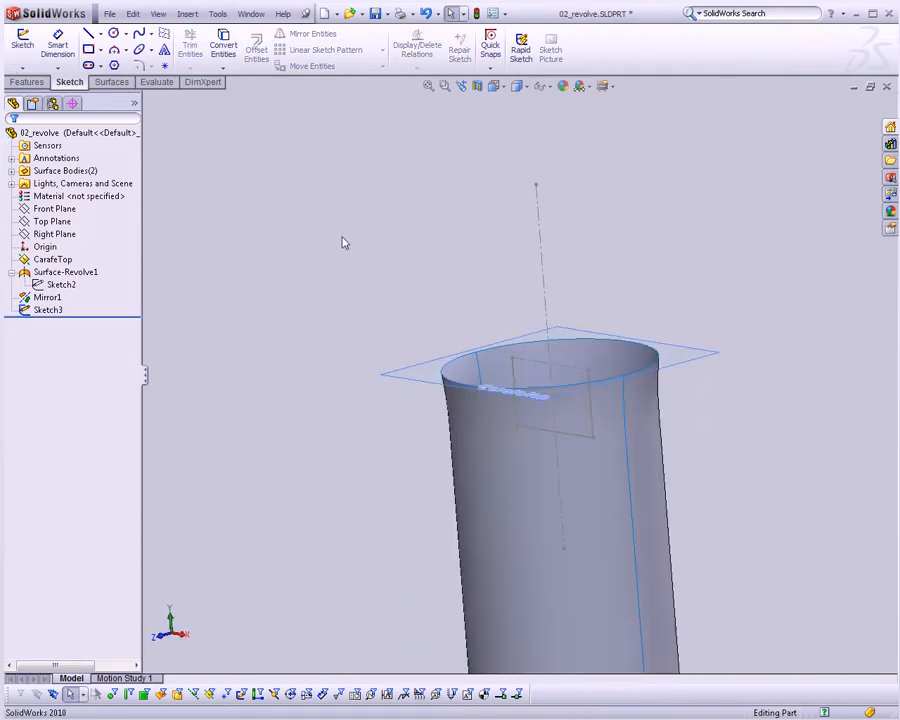
{"action": "left_click", "coordinate": [444, 364]}
{"action": "left_click", "coordinate": [484, 337]}
{"action": "scroll", "coordinate": [525, 345], "scroll_direction": "down", "scroll_amount": 2}
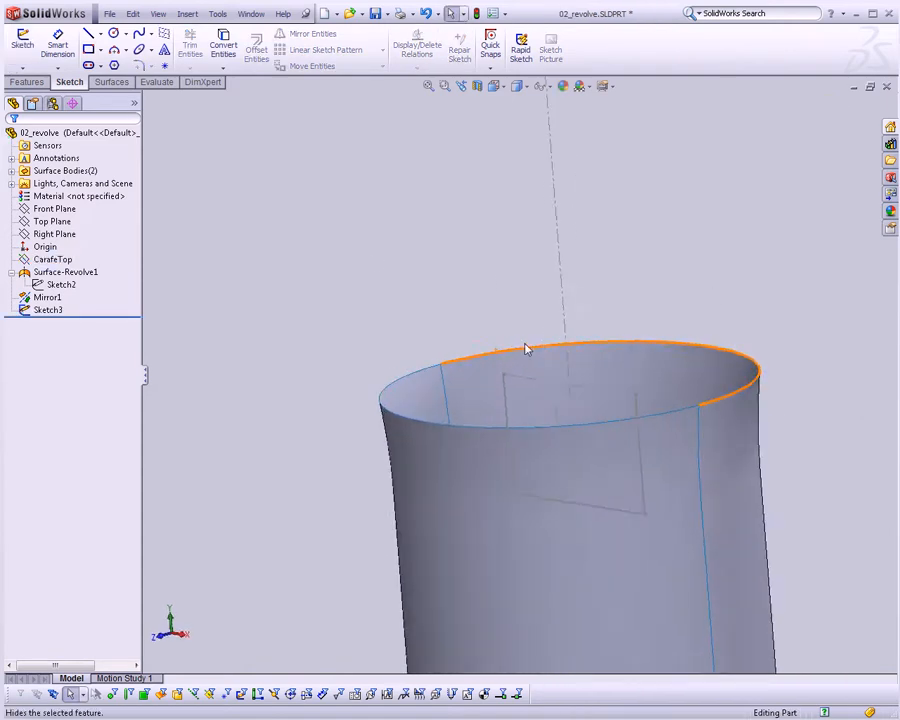
{"action": "mouse_move", "coordinate": [525, 345]}
{"action": "middle_mouse_down"}
{"action": "mouse_move", "coordinate": [551, 329]}
{"action": "mouse_move", "coordinate": [541, 350]}
{"action": "middle_mouse_up"}
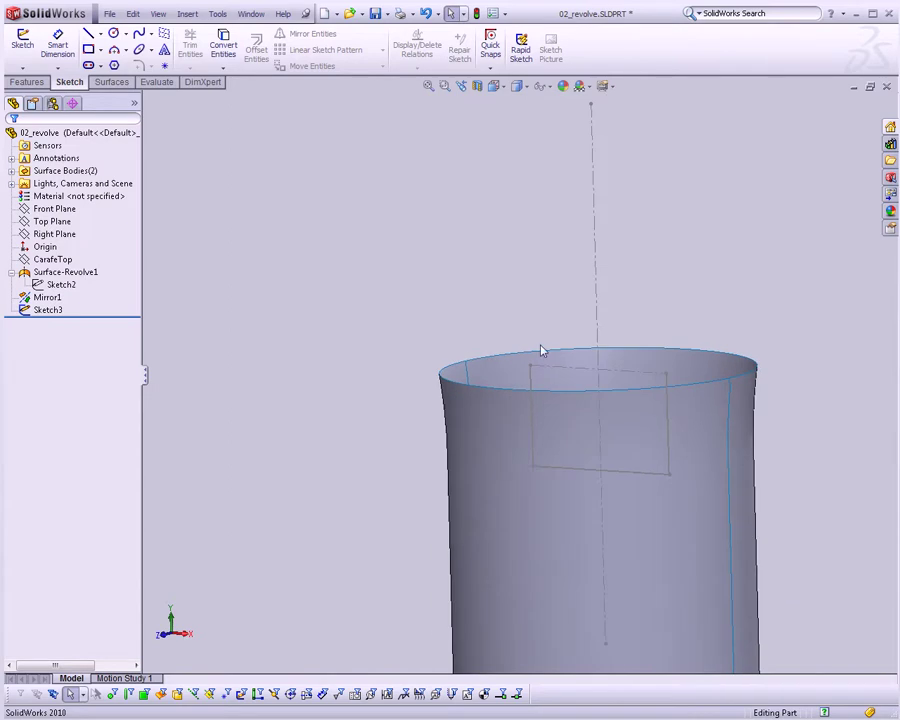
{"action": "left_click", "coordinate": [37, 84]}
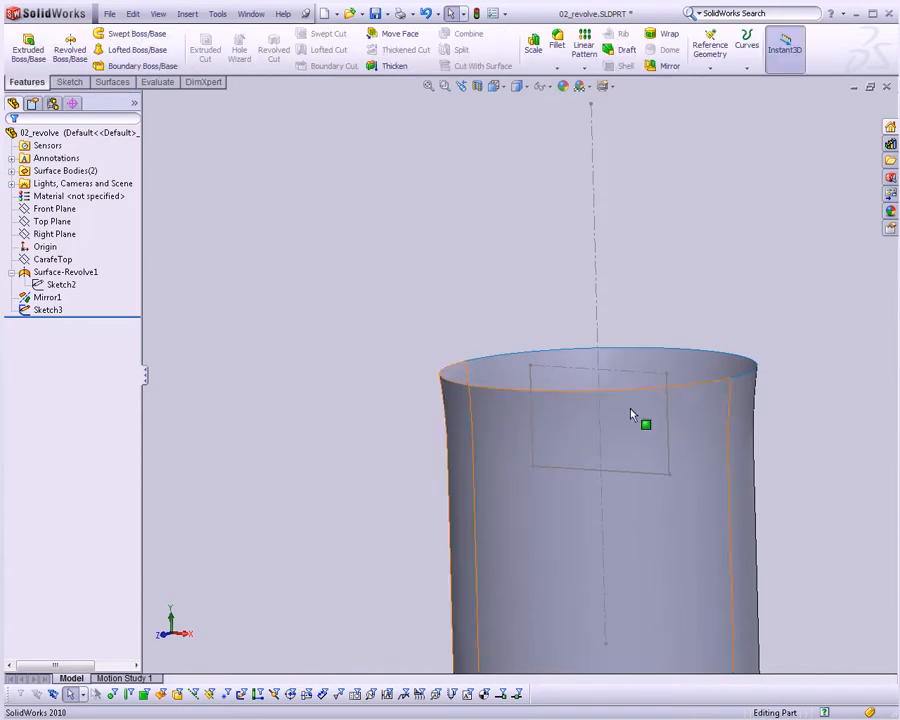
{"action": "mouse_move", "coordinate": [640, 420]}
{"action": "middle_mouse_down"}
{"action": "mouse_move", "coordinate": [624, 406]}
{"action": "mouse_move", "coordinate": [558, 518]}
{"action": "middle_mouse_up"}
Project Sketch3 onto the carafe face as Curve1
{"action": "left_click", "coordinate": [747, 45]}
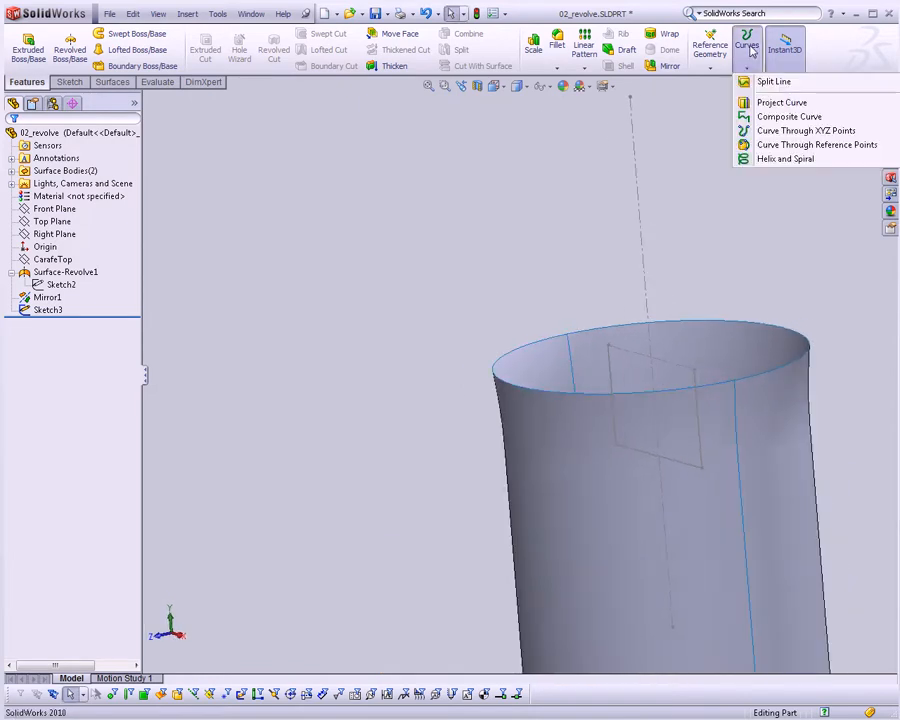
{"action": "left_click", "coordinate": [770, 102]}
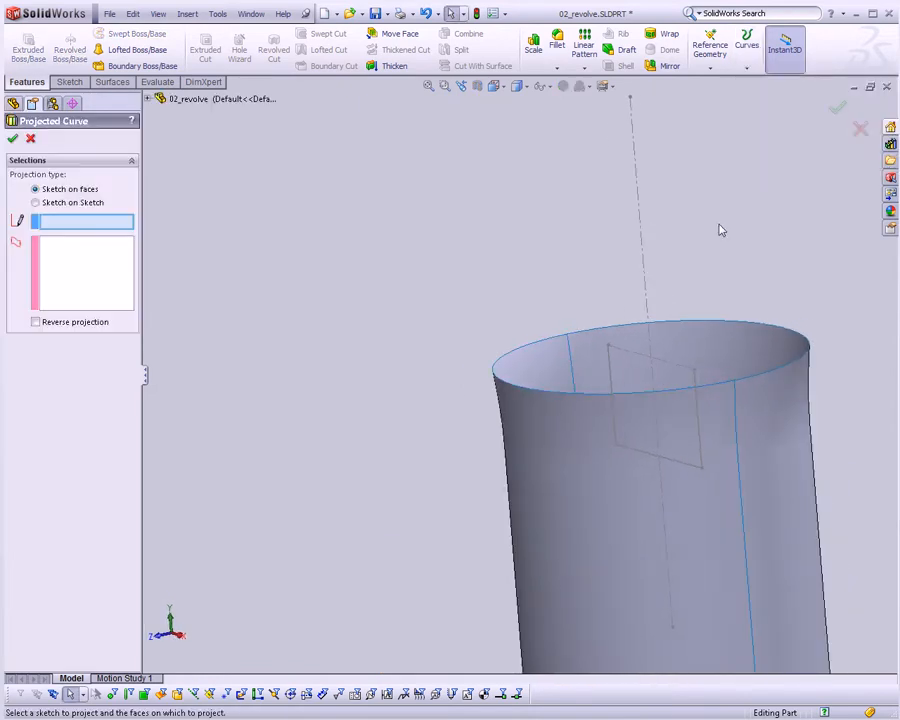
{"action": "left_click", "coordinate": [612, 367]}
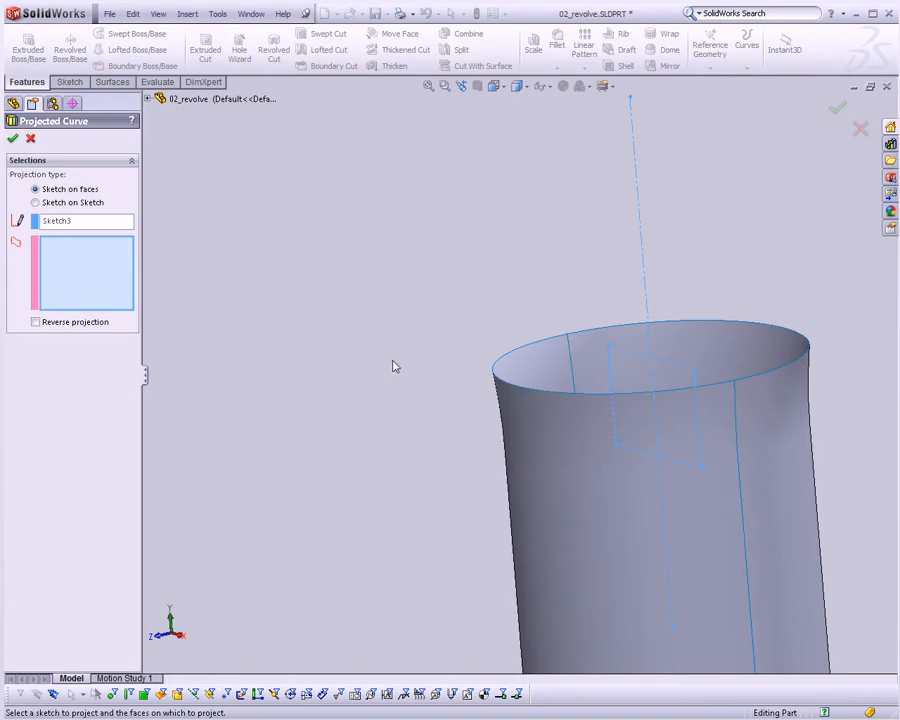
{"action": "left_click", "coordinate": [518, 428]}
{"action": "left_click", "coordinate": [12, 138]}
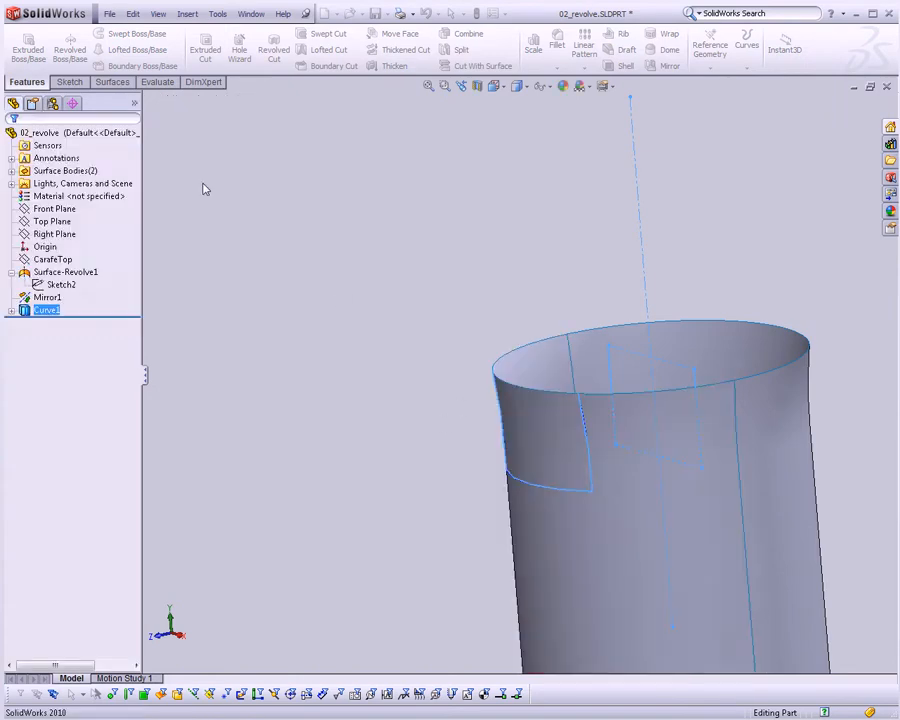
{"action": "middle_click_drag", "start_coordinate": [201, 189], "coordinate": [434, 256]}
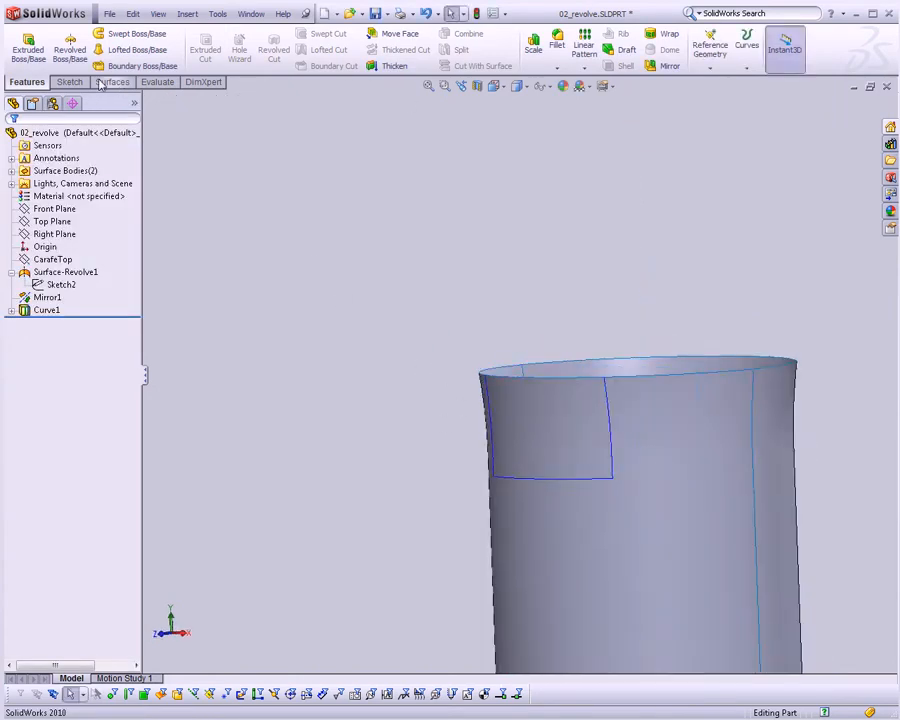
Trim the carafe surface with Curve1, removing the patch inside the curve
{"action": "left_click", "coordinate": [112, 82]}
{"action": "left_click", "coordinate": [462, 50]}
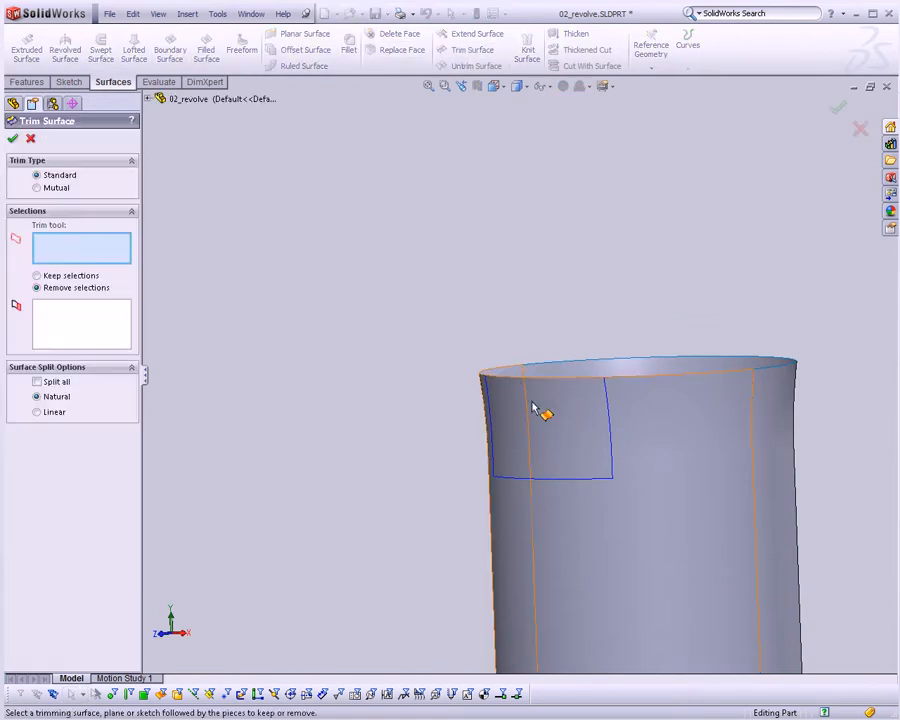
{"action": "left_click", "coordinate": [612, 438]}
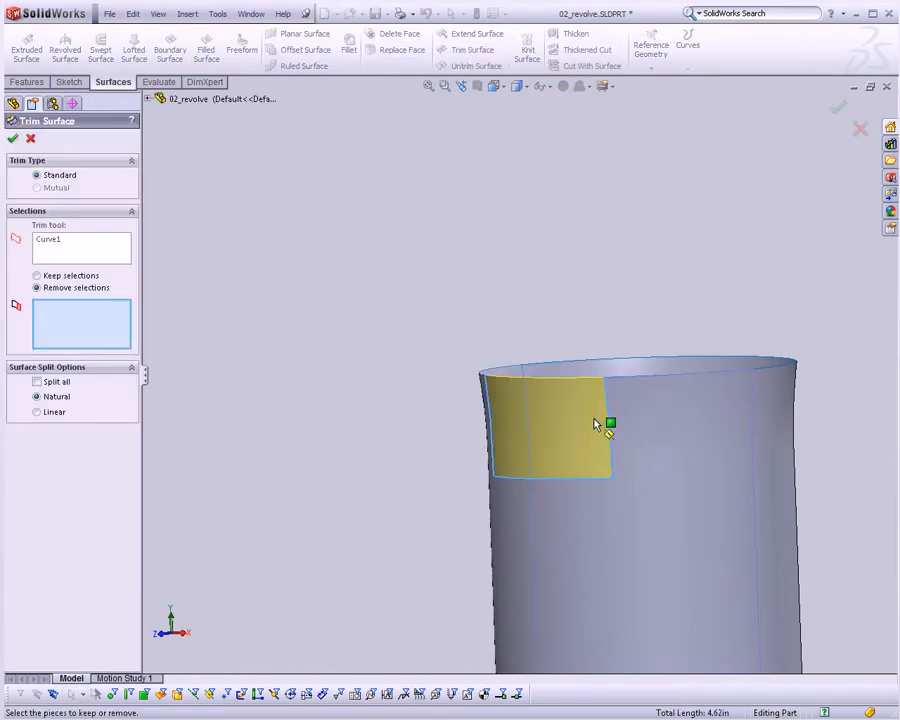
{"action": "left_click", "coordinate": [585, 418]}
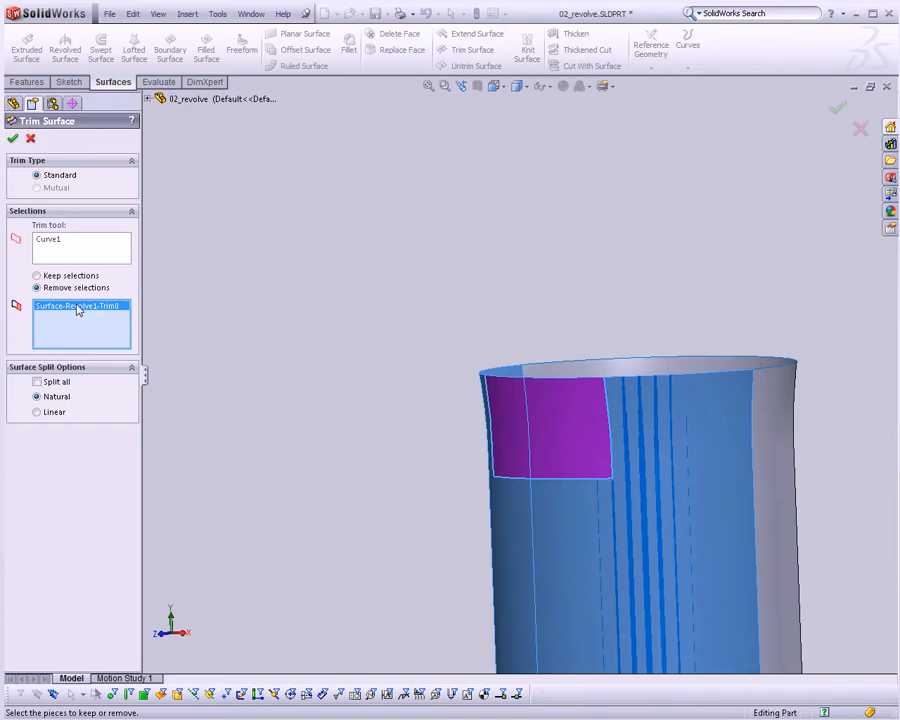
{"action": "left_click", "coordinate": [14, 139]}
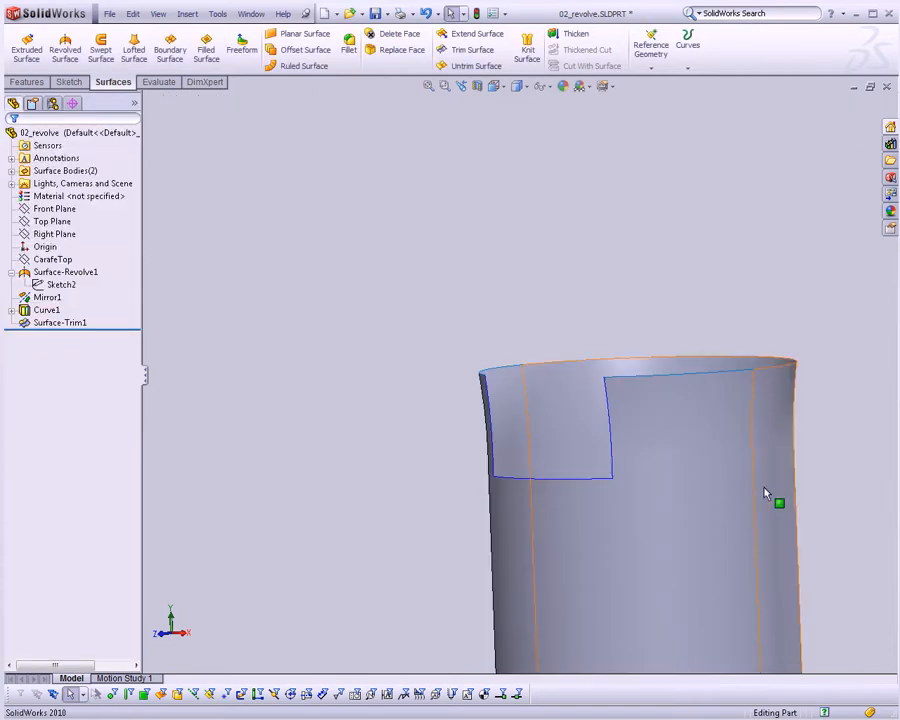
{"action": "middle_click_drag", "start_coordinate": [763, 496], "coordinate": [789, 494]}
{"action": "left_click", "coordinate": [37, 313]}
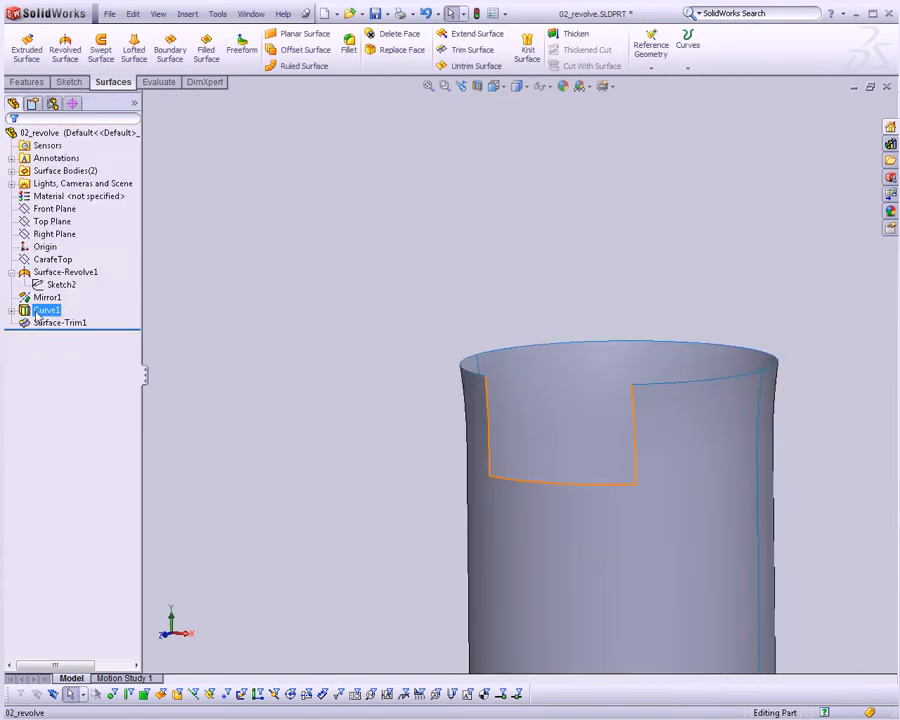
Undo the curve and trim, then trim the carafe with Sketch3 directly to cut the rectangular notch
{"action": "key", "text": "ctrl+z"}
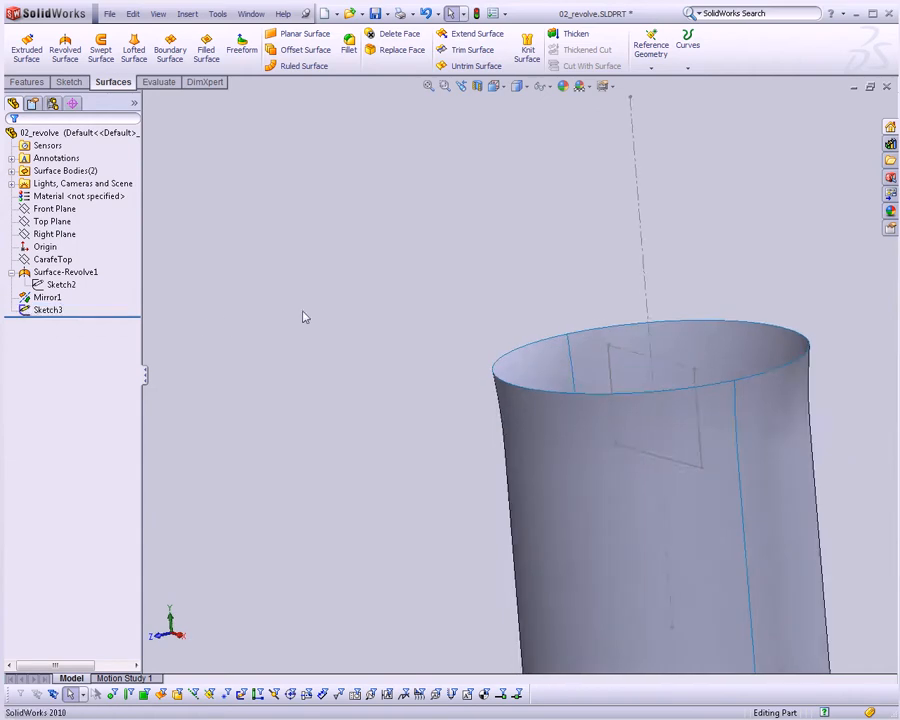
{"action": "mouse_move", "coordinate": [302, 314]}
{"action": "middle_mouse_down"}
{"action": "mouse_move", "coordinate": [430, 344]}
{"action": "mouse_move", "coordinate": [409, 321]}
{"action": "middle_mouse_up"}
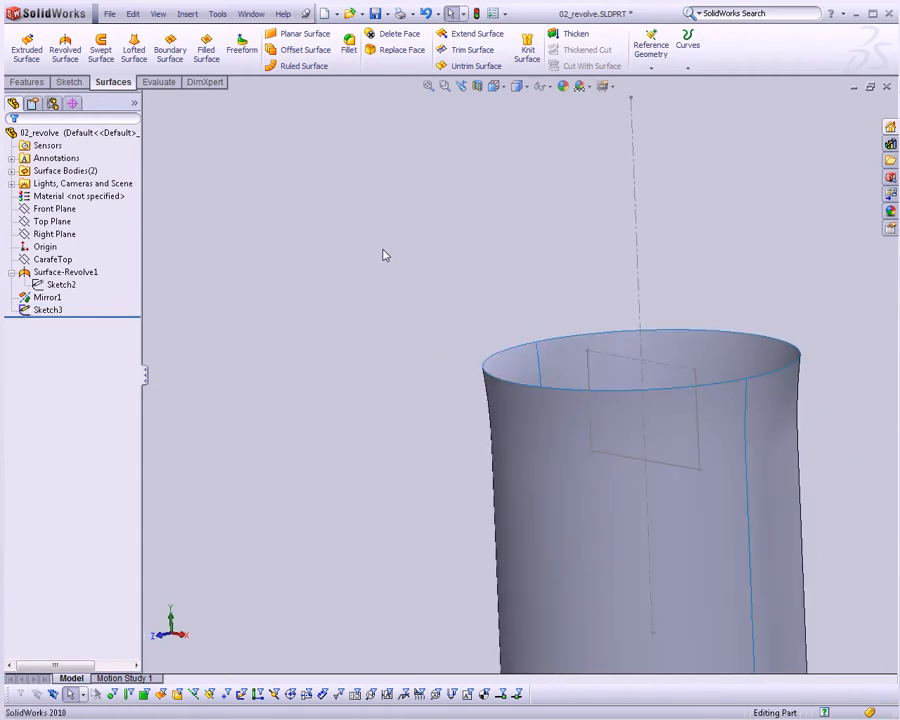
{"action": "left_click", "coordinate": [473, 51]}
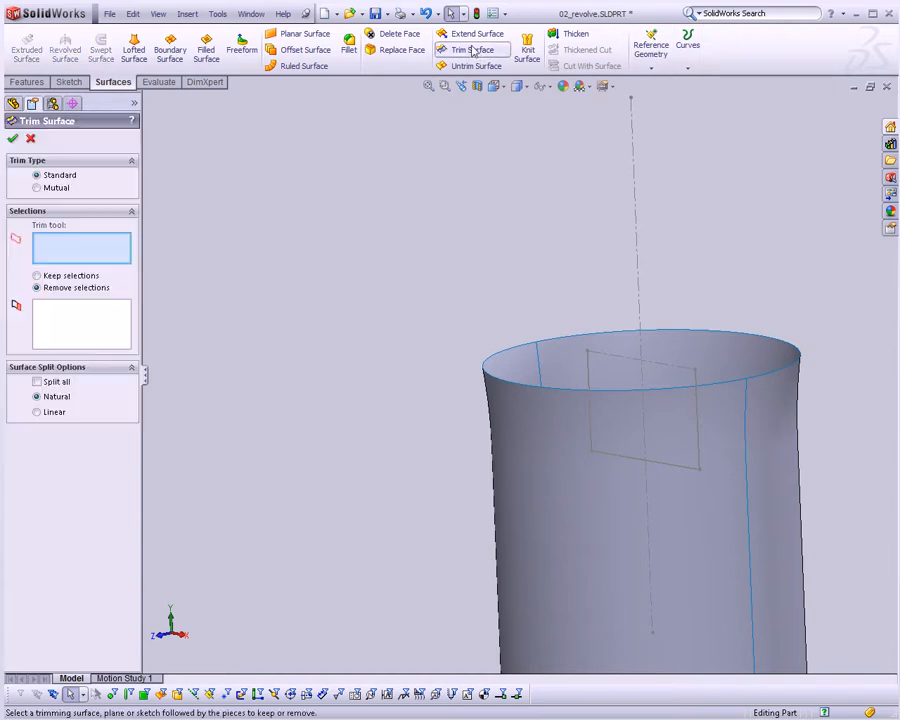
{"action": "left_click", "coordinate": [591, 375]}
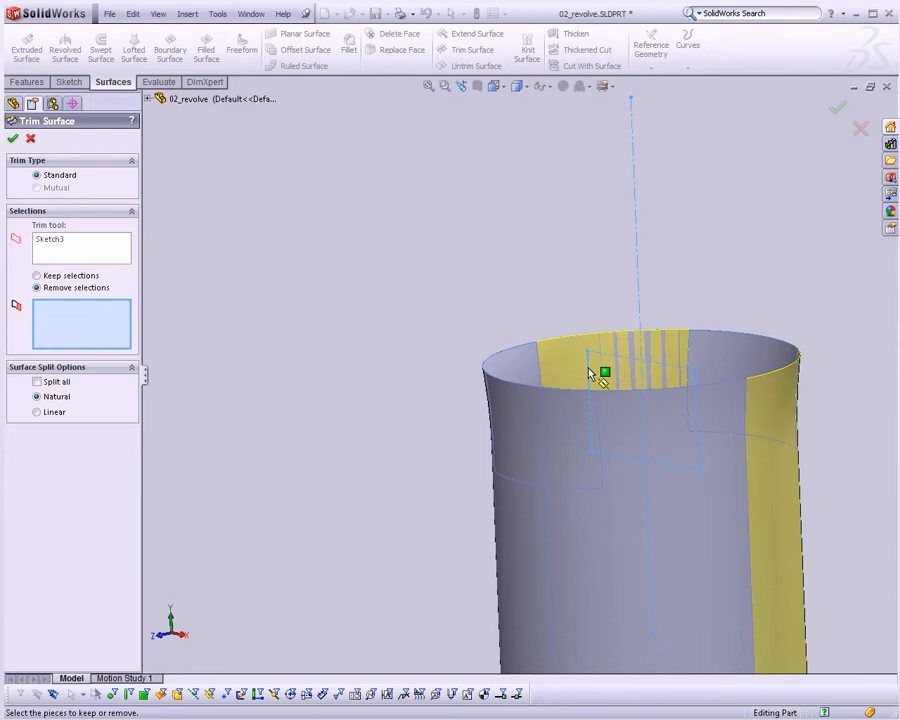
{"action": "middle_click_drag", "start_coordinate": [697, 456], "coordinate": [661, 442]}
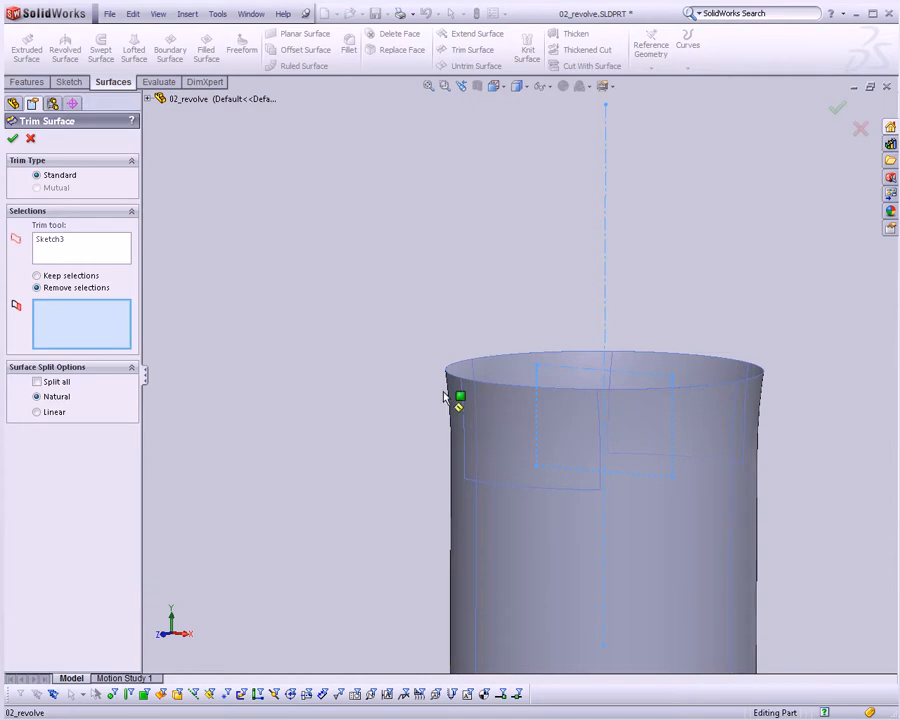
{"action": "left_click", "coordinate": [532, 421]}
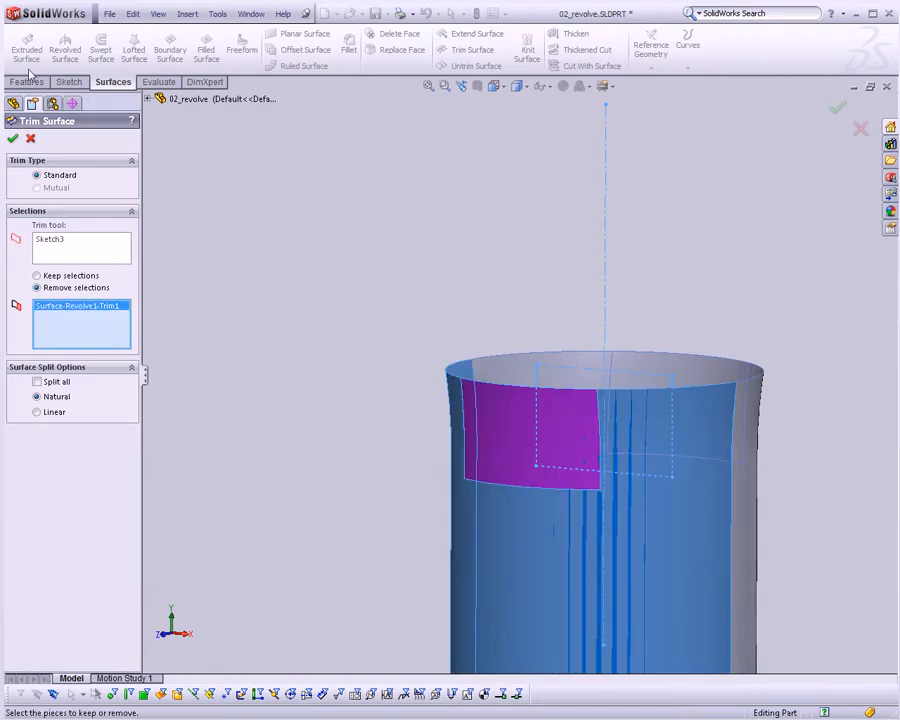
{"action": "left_click", "coordinate": [12, 138]}
{"action": "mouse_move", "coordinate": [224, 200]}
{"action": "middle_mouse_down"}
{"action": "mouse_move", "coordinate": [616, 464]}
{"action": "mouse_move", "coordinate": [611, 513]}
{"action": "mouse_move", "coordinate": [516, 487]}
{"action": "mouse_move", "coordinate": [526, 510]}
{"action": "mouse_move", "coordinate": [570, 388]}
{"action": "mouse_move", "coordinate": [543, 360]}
{"action": "mouse_move", "coordinate": [518, 355]}
{"action": "mouse_move", "coordinate": [521, 385]}
{"action": "middle_mouse_up"}
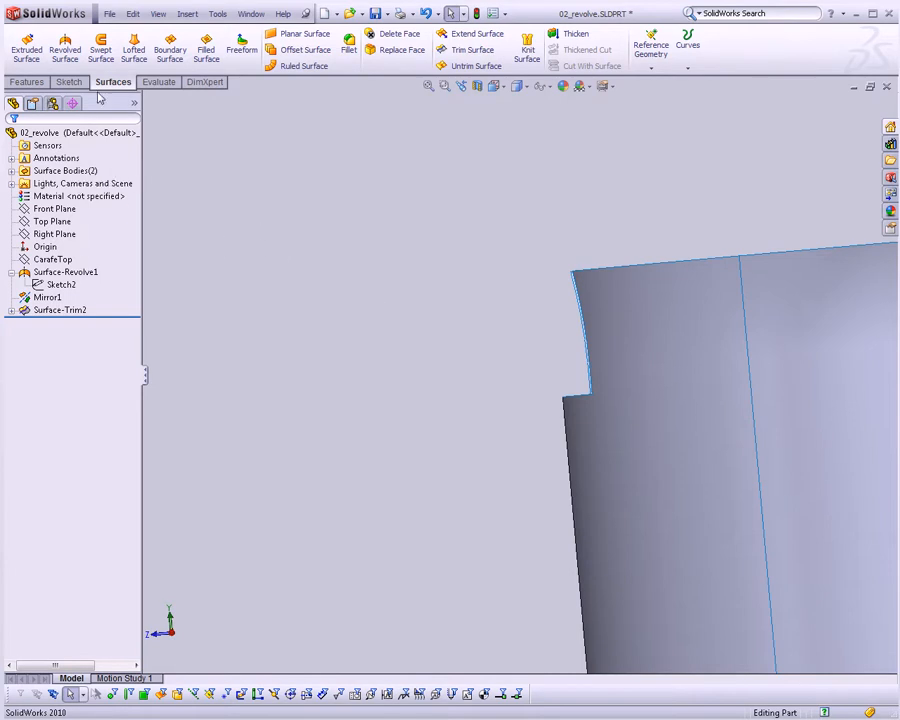
Start Sketch4 on the Right Plane and draw a short line beside the carafe rim
{"action": "left_click", "coordinate": [52, 234]}
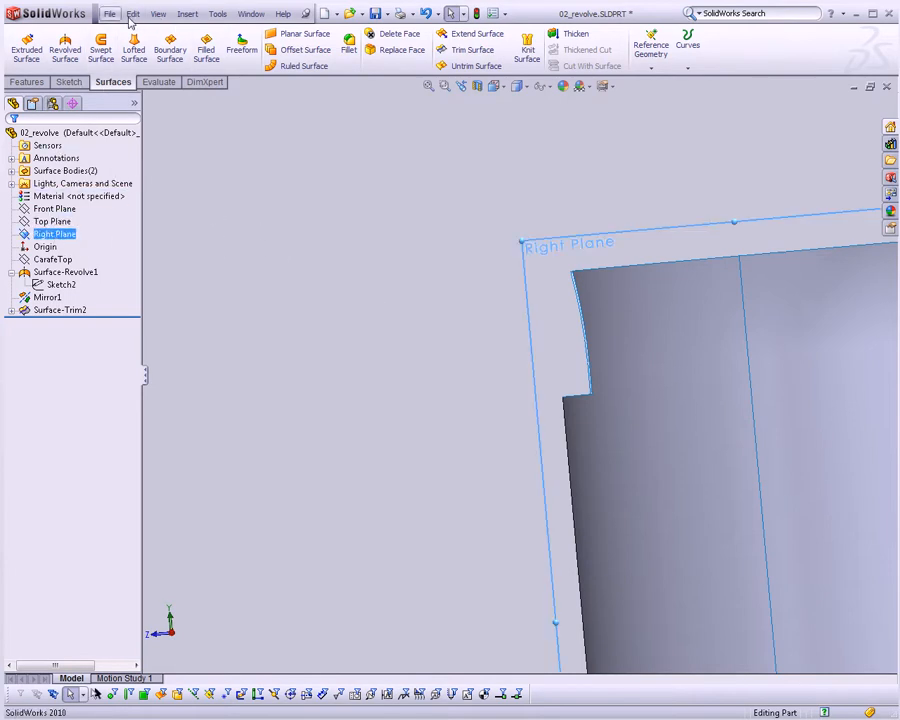
{"action": "left_click", "coordinate": [69, 82]}
{"action": "left_click", "coordinate": [88, 33]}
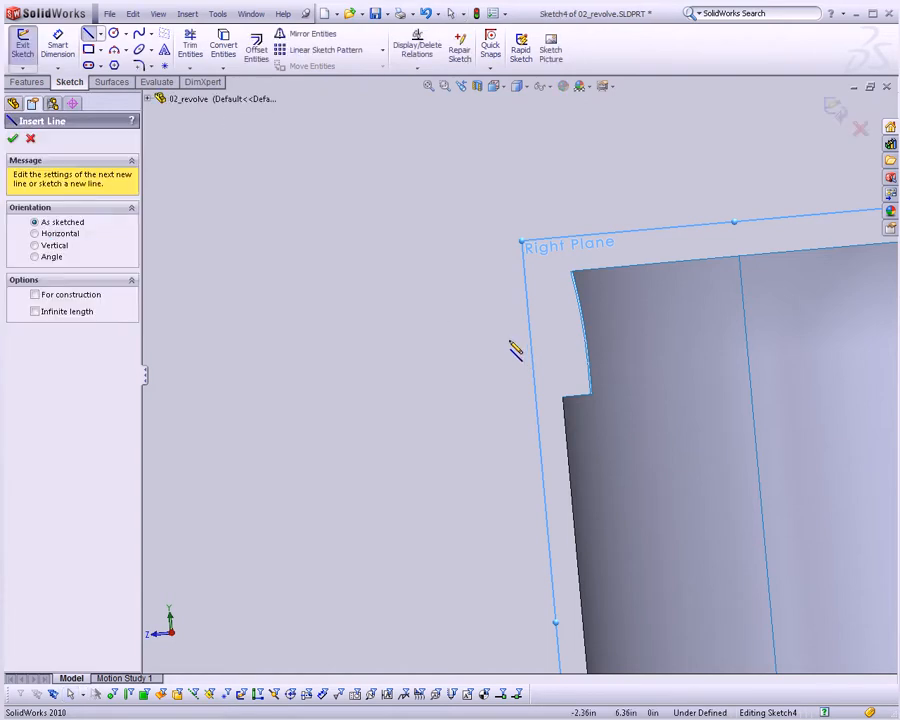
{"action": "left_click", "coordinate": [459, 342]}
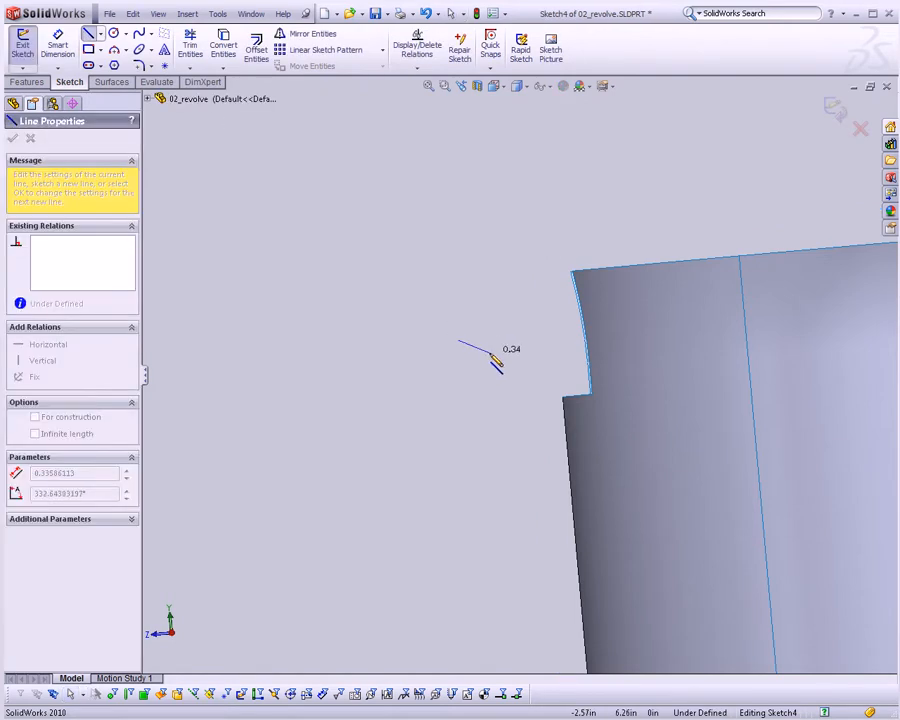
{"action": "left_click", "coordinate": [490, 352]}
{"action": "key", "text": "Escape"}
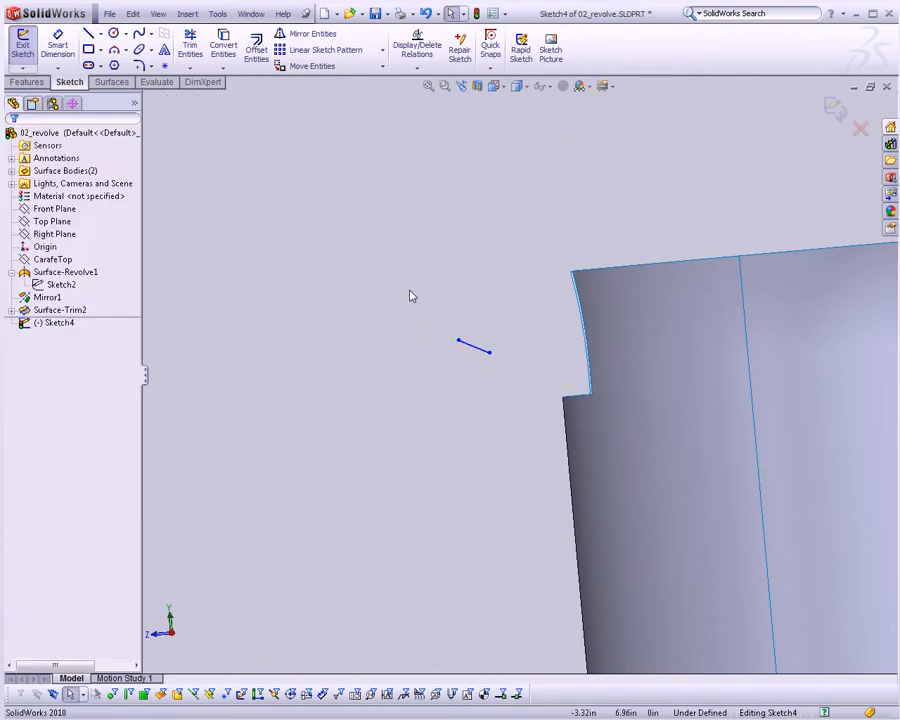
Dimension the new line to 0.500 in with Smart Dimension
{"action": "left_click", "coordinate": [57, 45]}
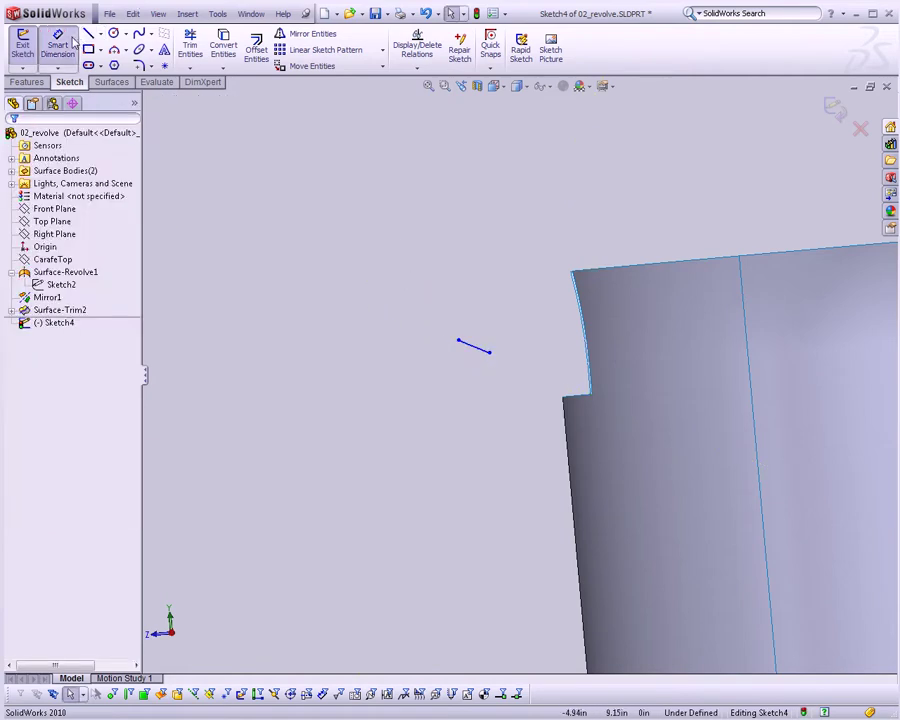
{"action": "left_click", "coordinate": [478, 352]}
{"action": "scroll", "coordinate": [470, 362], "scroll_direction": "down", "scroll_amount": 1}
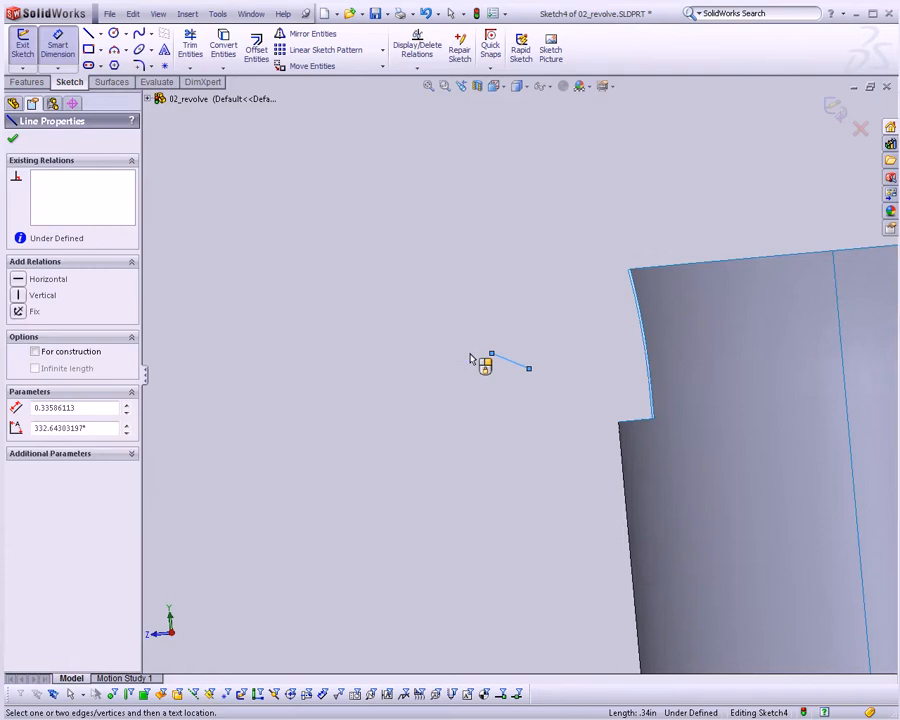
{"action": "scroll", "coordinate": [470, 358], "scroll_direction": "down", "scroll_amount": 1}
{"action": "scroll", "coordinate": [705, 430], "scroll_direction": "down", "scroll_amount": 1}
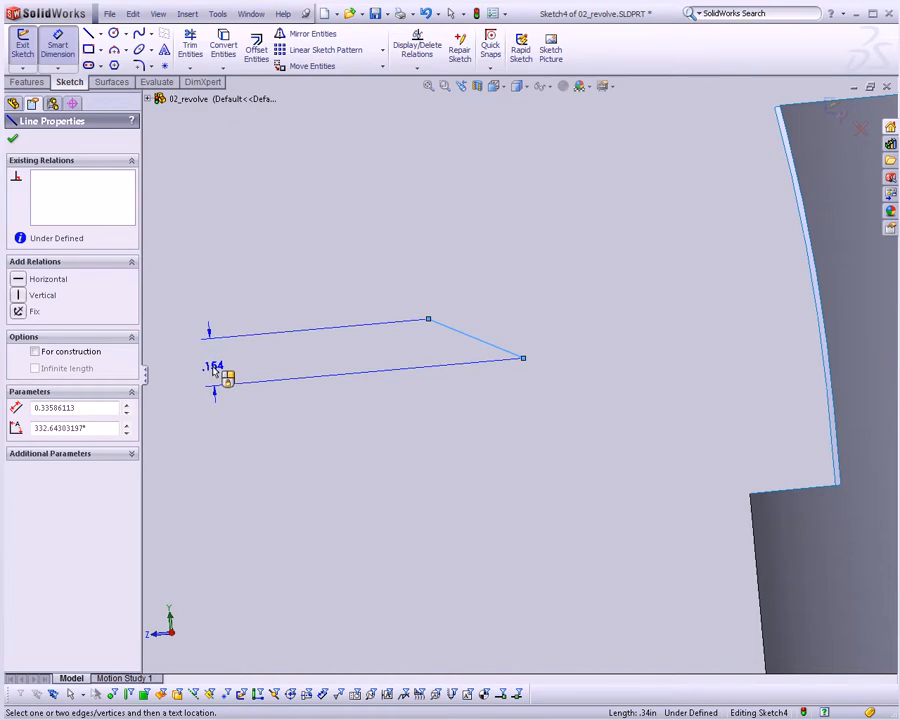
{"action": "key", "text": "Escape"}
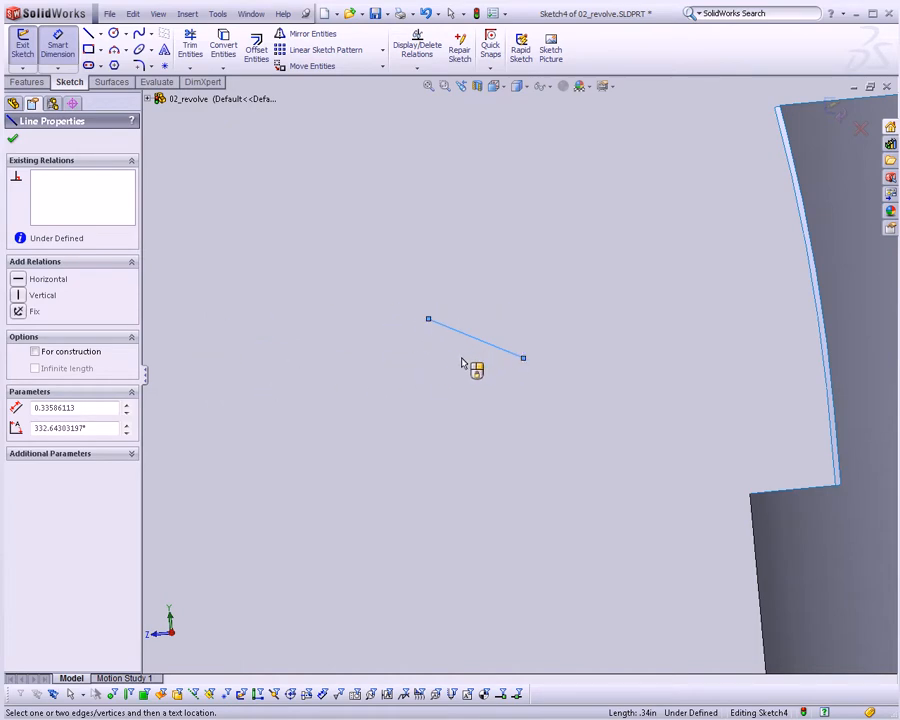
{"action": "left_click", "coordinate": [466, 367]}
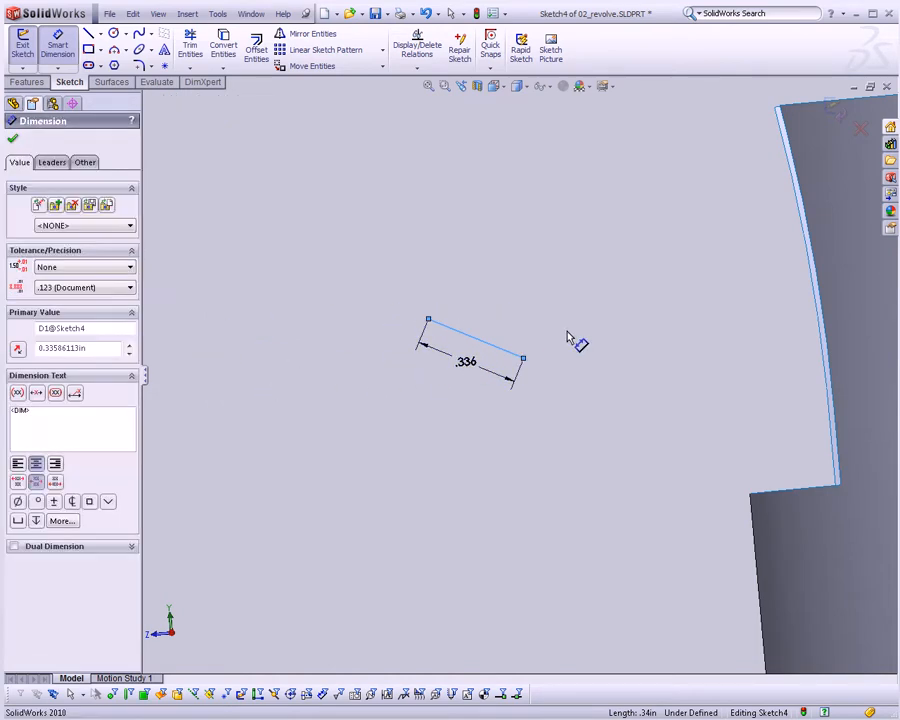
{"action": "type", "text": ".5"}
{"action": "key", "text": "Return"}
{"action": "key", "text": "Escape"}
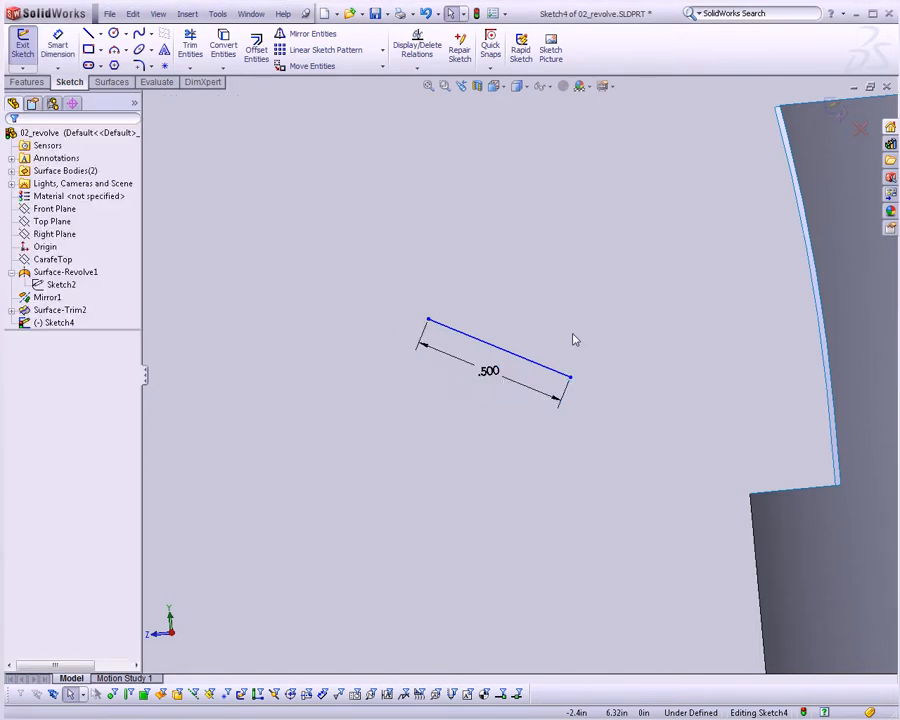
{"action": "scroll", "coordinate": [572, 336], "scroll_direction": "down", "scroll_amount": 3}
{"action": "scroll", "coordinate": [565, 350], "scroll_direction": "up", "scroll_amount": 5}
Drag the 0.500 in line's endpoints into an angled position beside the rim and exit the sketch
{"action": "left_click", "coordinate": [516, 390]}
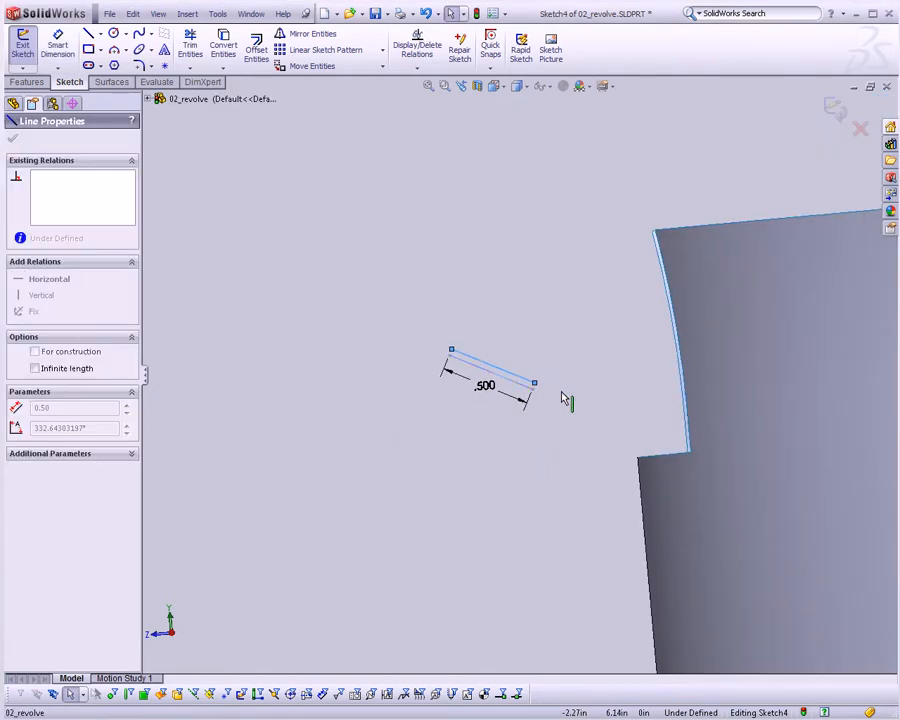
{"action": "left_click_drag", "start_coordinate": [531, 399], "coordinate": [576, 400]}
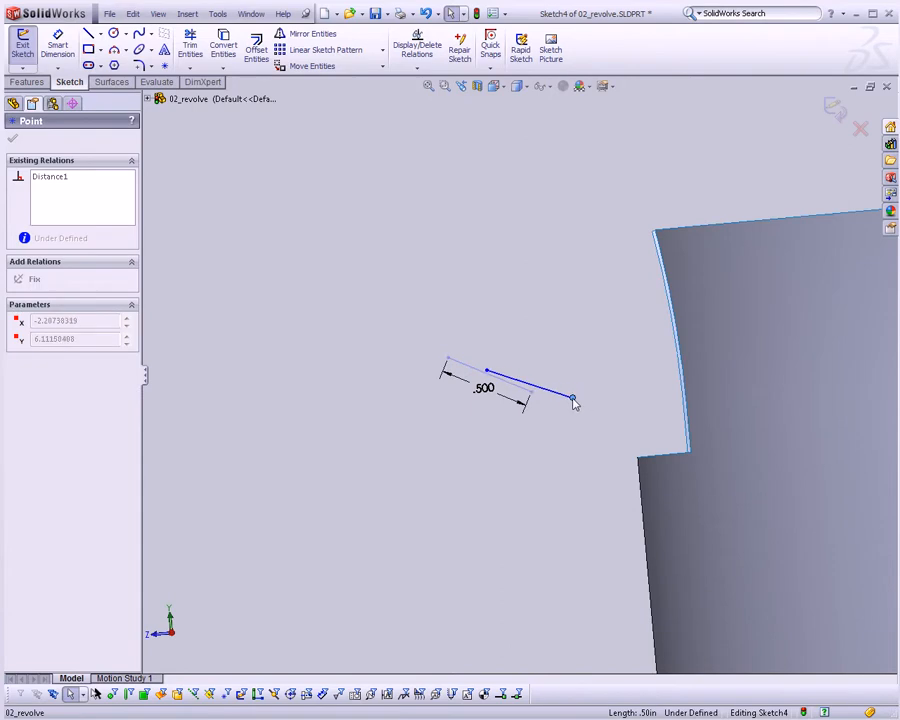
{"action": "left_click_drag", "start_coordinate": [576, 400], "coordinate": [575, 400]}
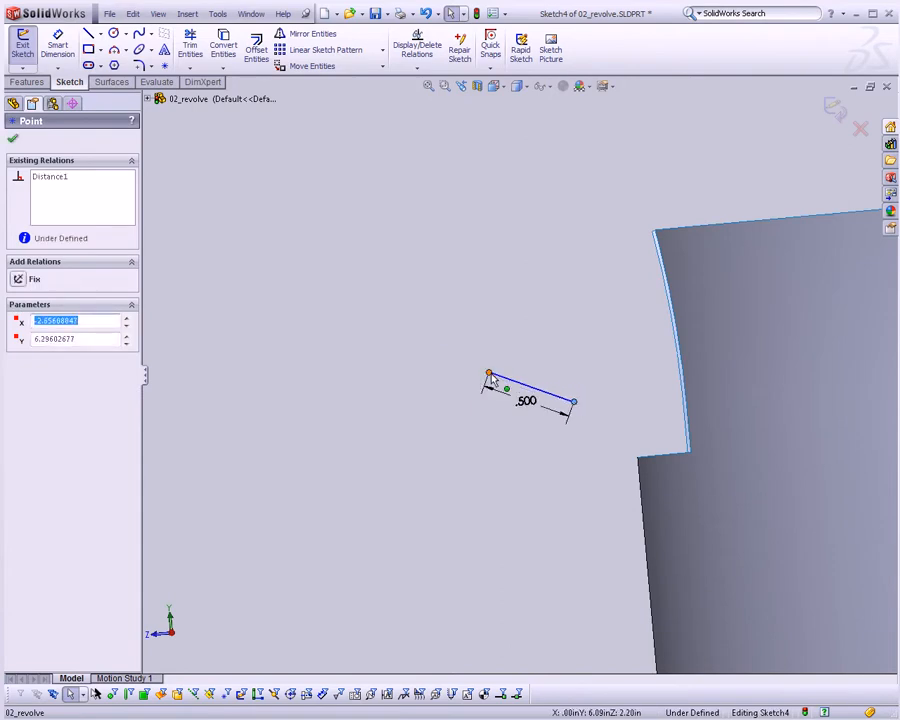
{"action": "mouse_move", "coordinate": [489, 377]}
{"action": "left_mouse_down"}
{"action": "mouse_move", "coordinate": [477, 388]}
{"action": "mouse_move", "coordinate": [478, 379]}
{"action": "left_mouse_up"}
{"action": "left_click", "coordinate": [418, 305]}
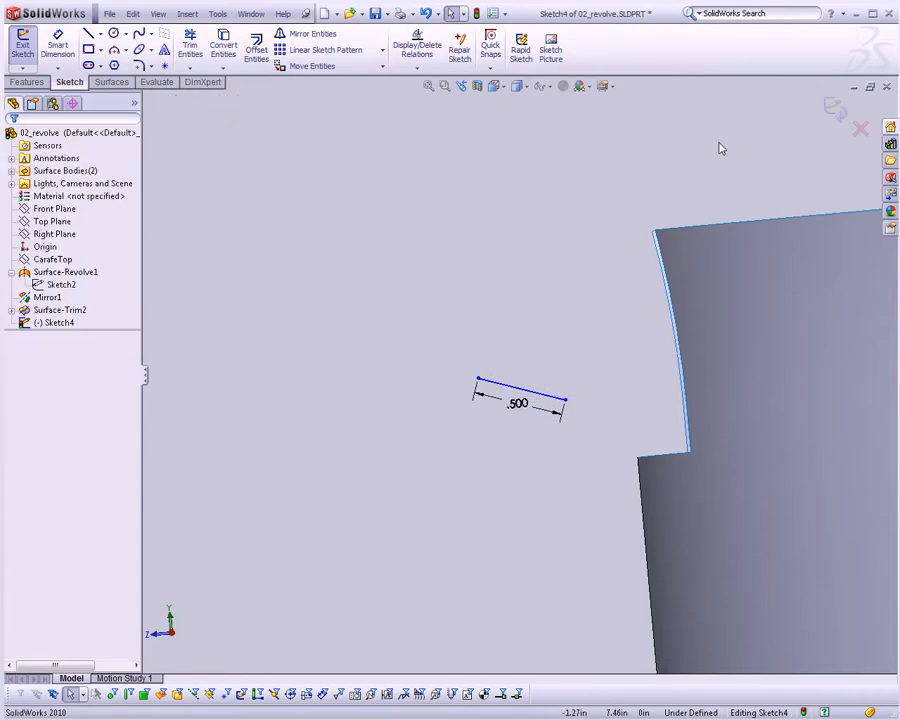
{"action": "left_click", "coordinate": [835, 105]}
{"action": "mouse_move", "coordinate": [769, 160]}
{"action": "middle_mouse_down"}
{"action": "mouse_move", "coordinate": [642, 482]}
{"action": "mouse_move", "coordinate": [668, 397]}
{"action": "mouse_move", "coordinate": [604, 394]}
{"action": "middle_mouse_up"}
{"action": "scroll", "coordinate": [550, 340], "scroll_direction": "down", "scroll_amount": 3}
{"action": "middle_click_drag", "start_coordinate": [550, 340], "coordinate": [596, 356]}
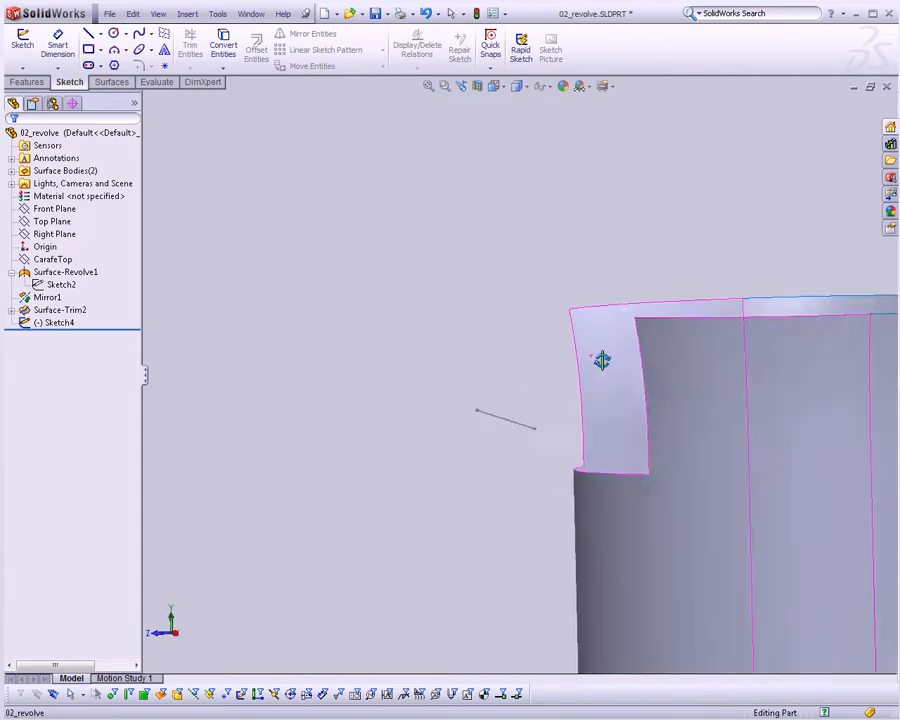
{"action": "scroll", "coordinate": [594, 376], "scroll_direction": "up", "scroll_amount": 1}
{"action": "scroll", "coordinate": [478, 314], "scroll_direction": "up", "scroll_amount": 2}
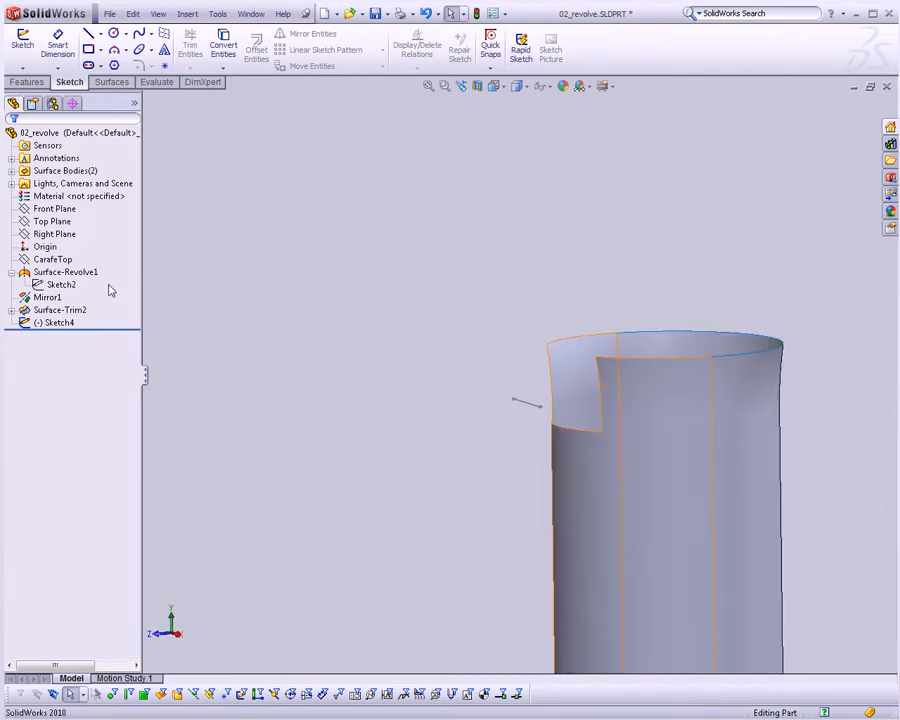
{"action": "left_click", "coordinate": [70, 258]}
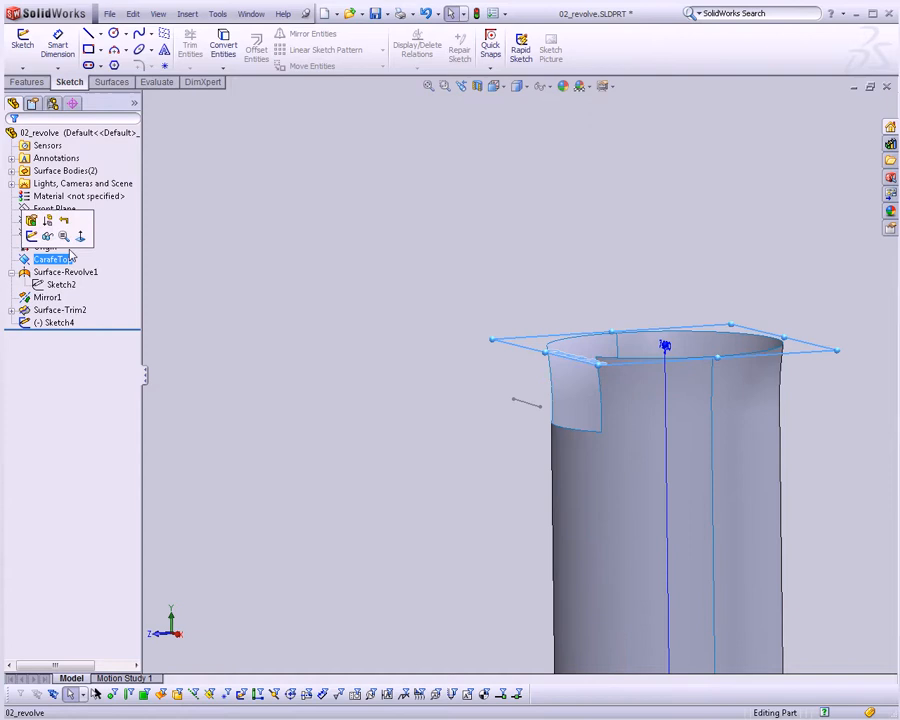
{"action": "left_click_drag", "start_coordinate": [520, 350], "coordinate": [520, 380], "text": "ctrl"}
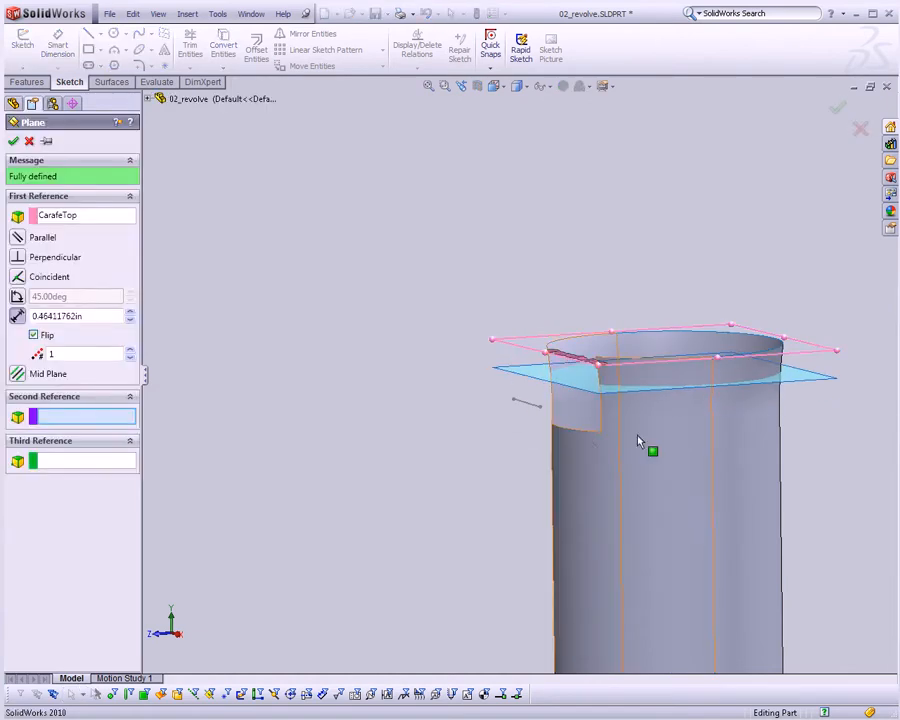
{"action": "mouse_move", "coordinate": [643, 446]}
{"action": "middle_mouse_down"}
{"action": "mouse_move", "coordinate": [623, 412]}
{"action": "mouse_move", "coordinate": [533, 385]}
{"action": "middle_mouse_up"}
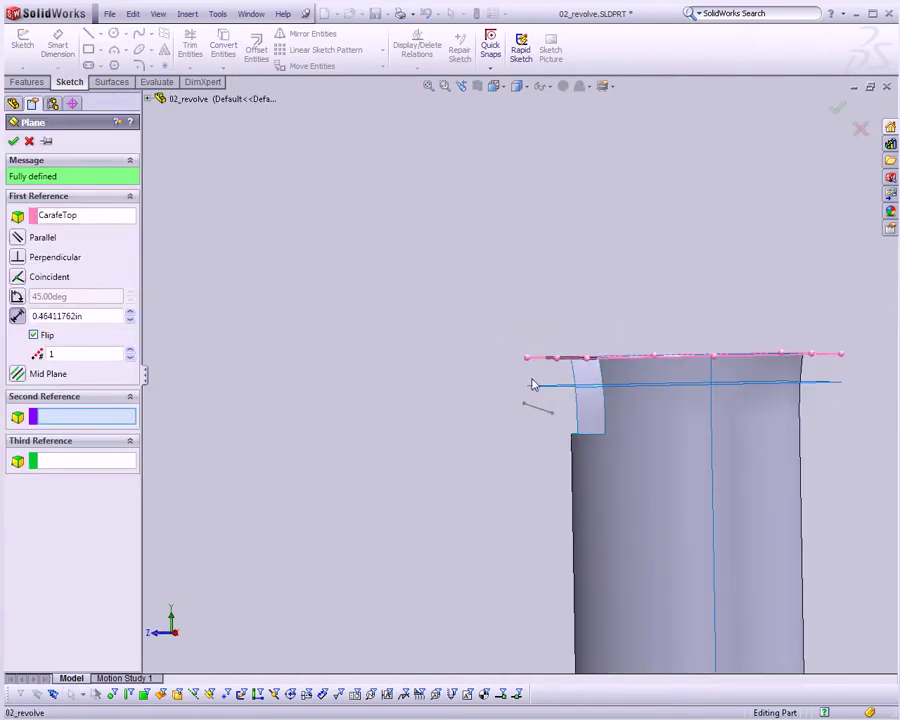
{"action": "left_click", "coordinate": [13, 142]}
{"action": "left_click", "coordinate": [32, 338]}
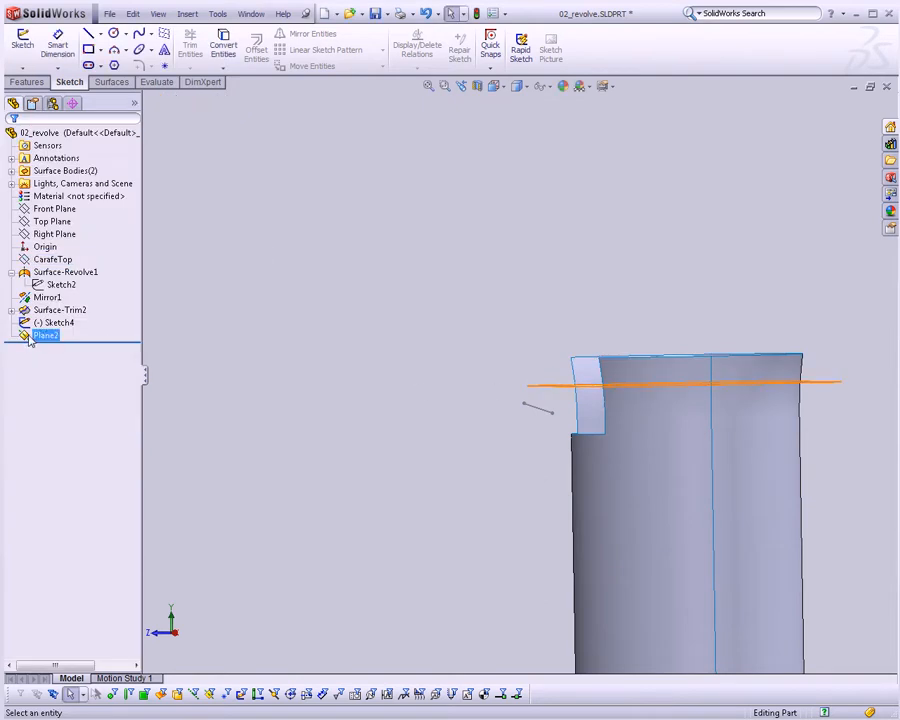
{"action": "key", "text": "Delete"}
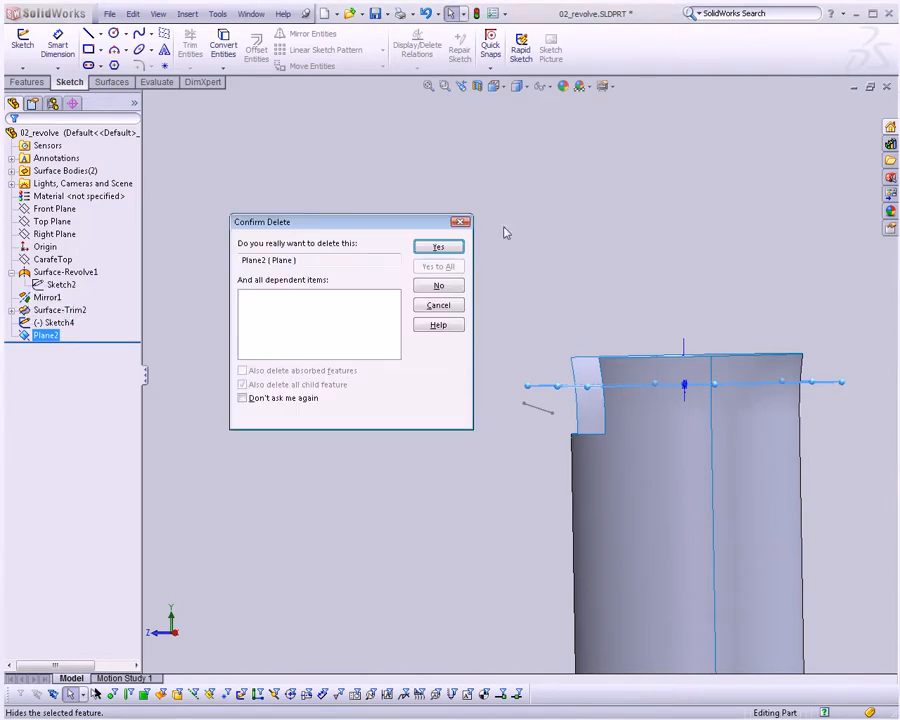
{"action": "left_click", "coordinate": [460, 249]}
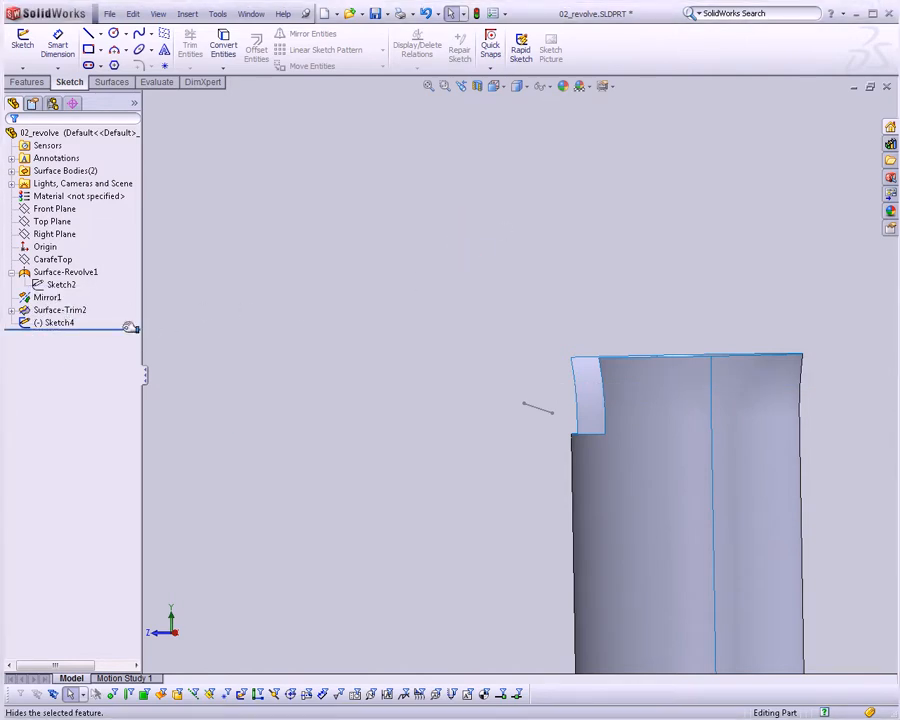
Roll back to CarafeTop and create a plane offset 0.50 in from it
{"action": "left_click_drag", "start_coordinate": [129, 327], "coordinate": [92, 256]}
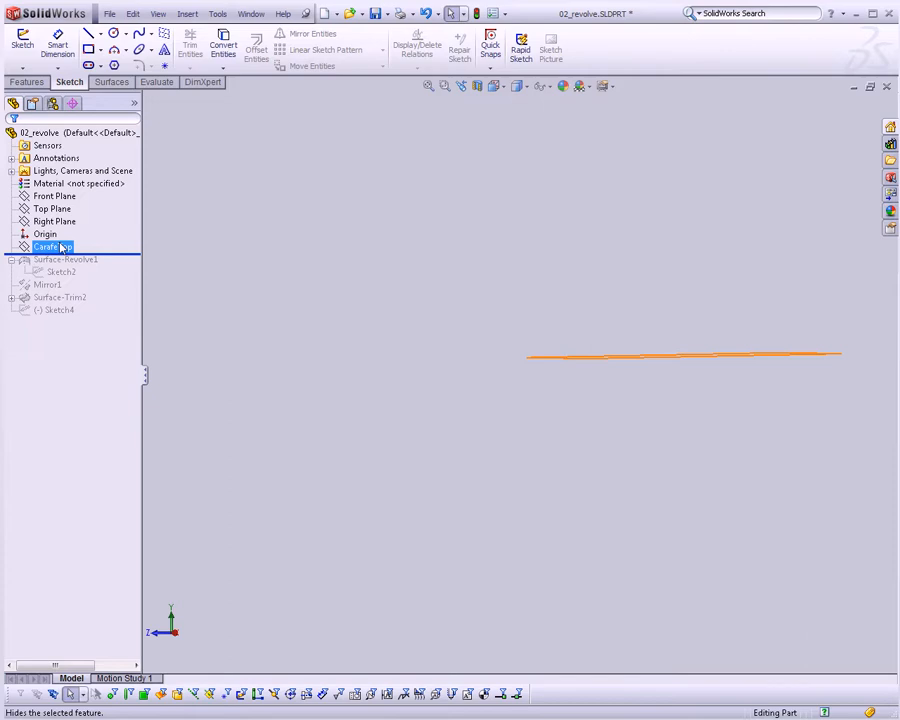
{"action": "left_click", "coordinate": [55, 247]}
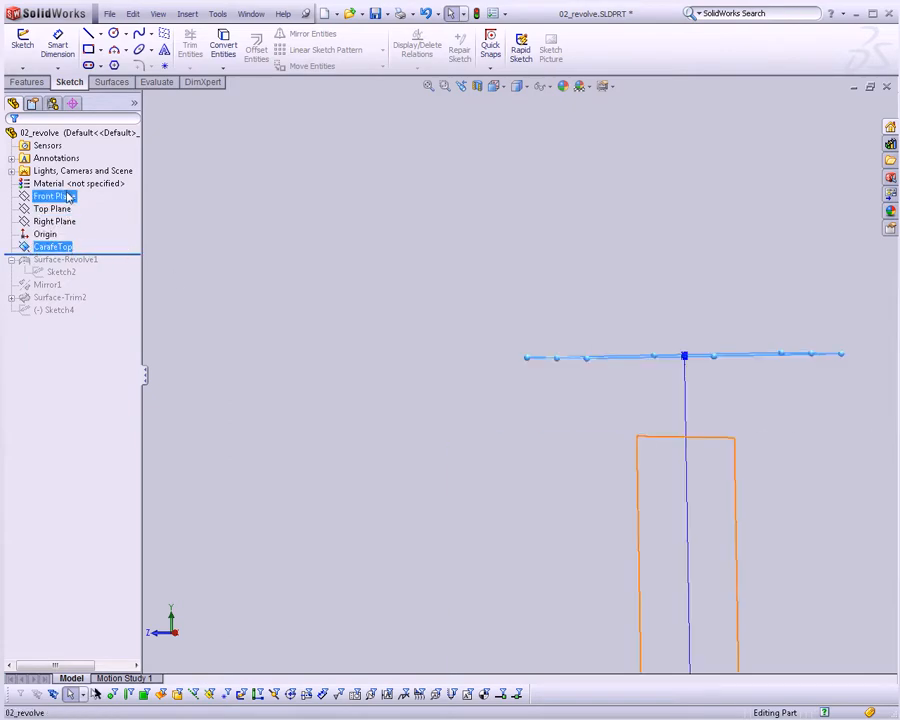
{"action": "mouse_move", "coordinate": [718, 391]}
{"action": "middle_mouse_down"}
{"action": "mouse_move", "coordinate": [709, 408]}
{"action": "mouse_move", "coordinate": [631, 389]}
{"action": "middle_mouse_up"}
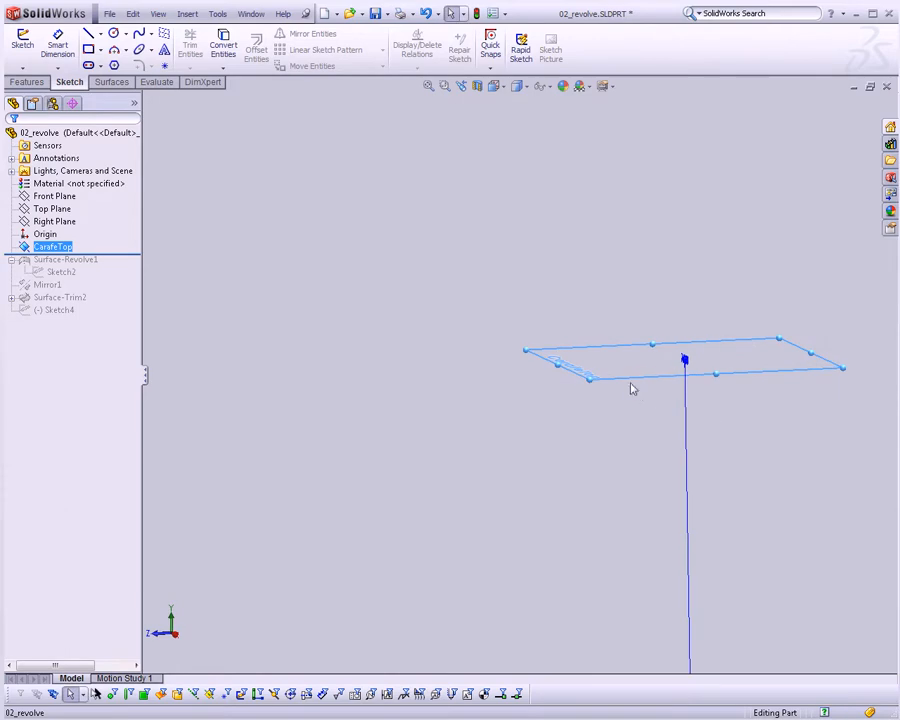
{"action": "left_click_drag", "start_coordinate": [631, 385], "coordinate": [645, 405], "text": "ctrl"}
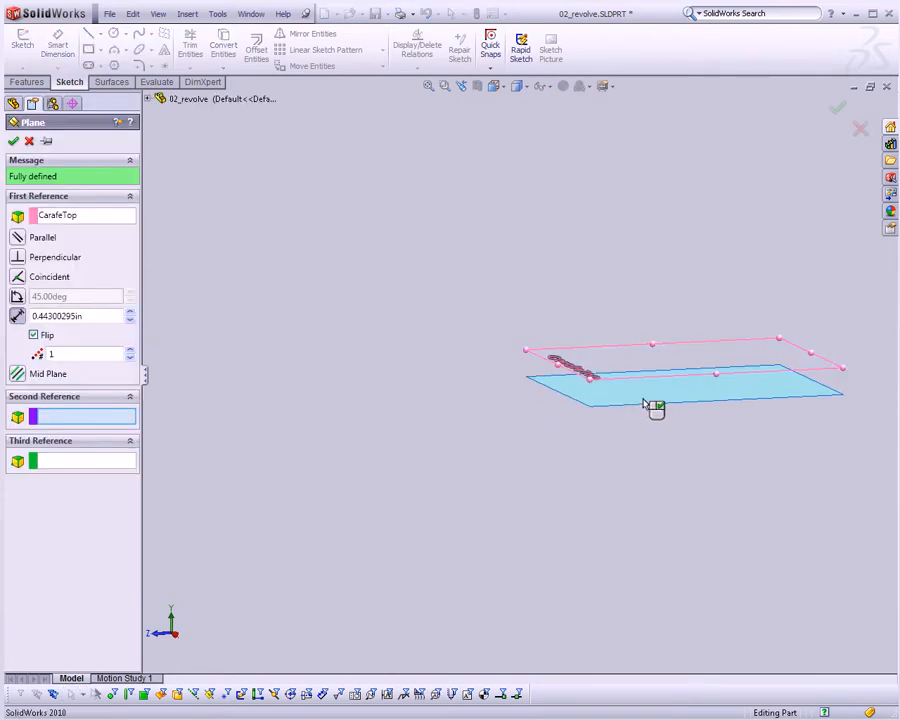
{"action": "double_click", "coordinate": [99, 315]}
{"action": "type", "text": ".5"}
{"action": "key", "text": "Return"}
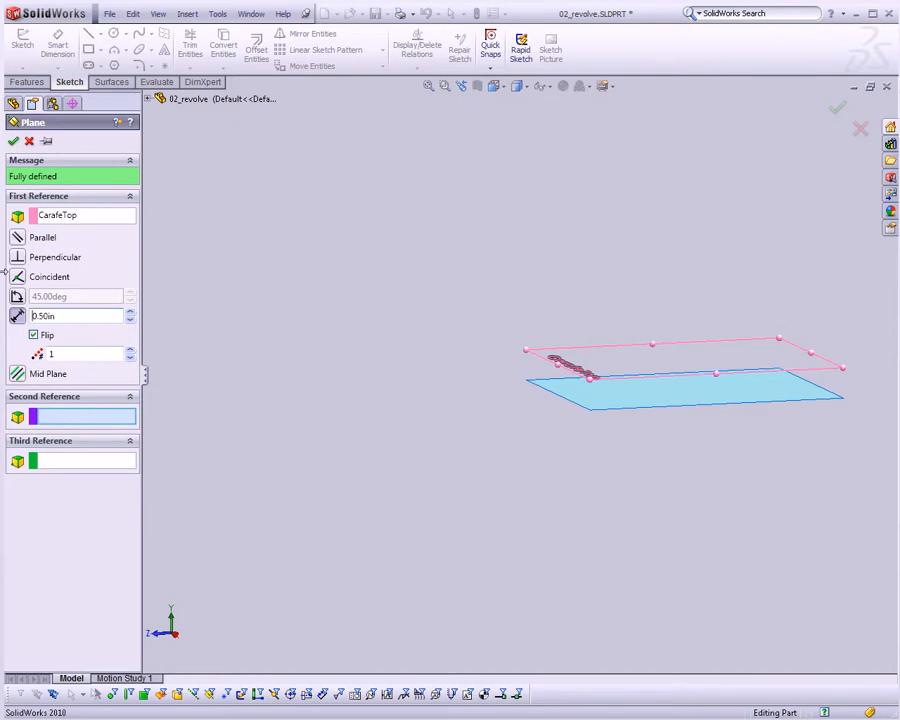
{"action": "left_click", "coordinate": [12, 141]}
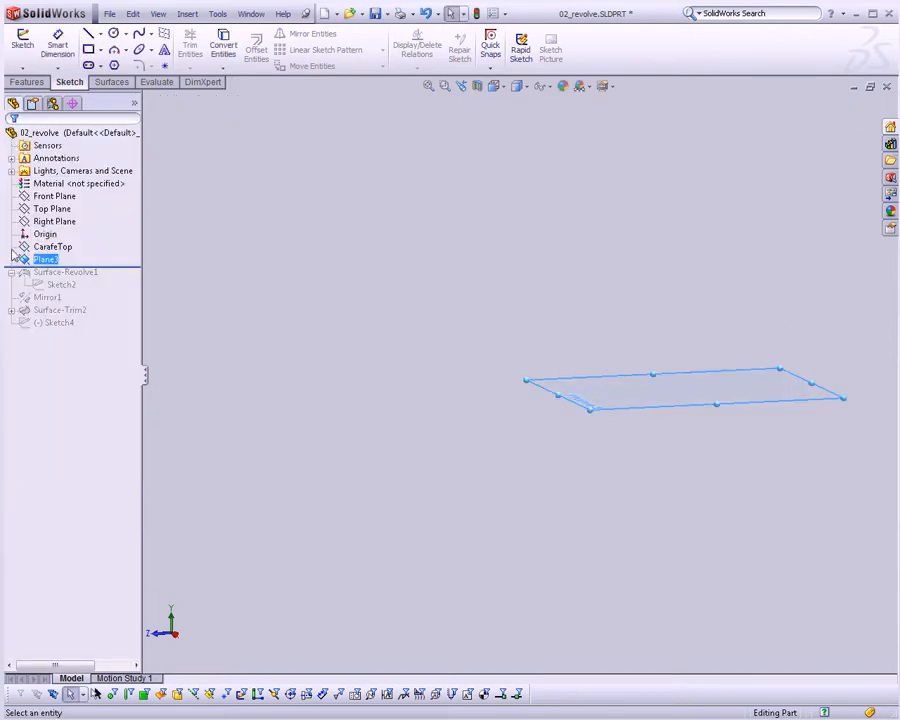
Rename the new plane to SpoutBottom and roll the history forward to restore all features
{"action": "left_click", "coordinate": [36, 262]}
{"action": "type", "text": "SpoutBo"}
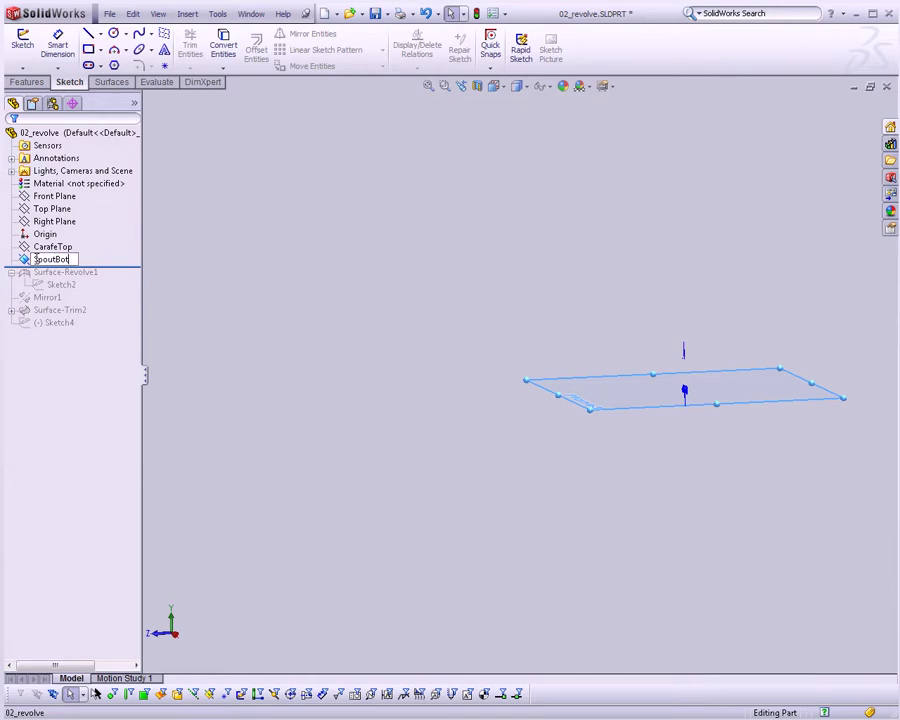
{"action": "type", "text": "tom"}
{"action": "key", "text": "Return"}
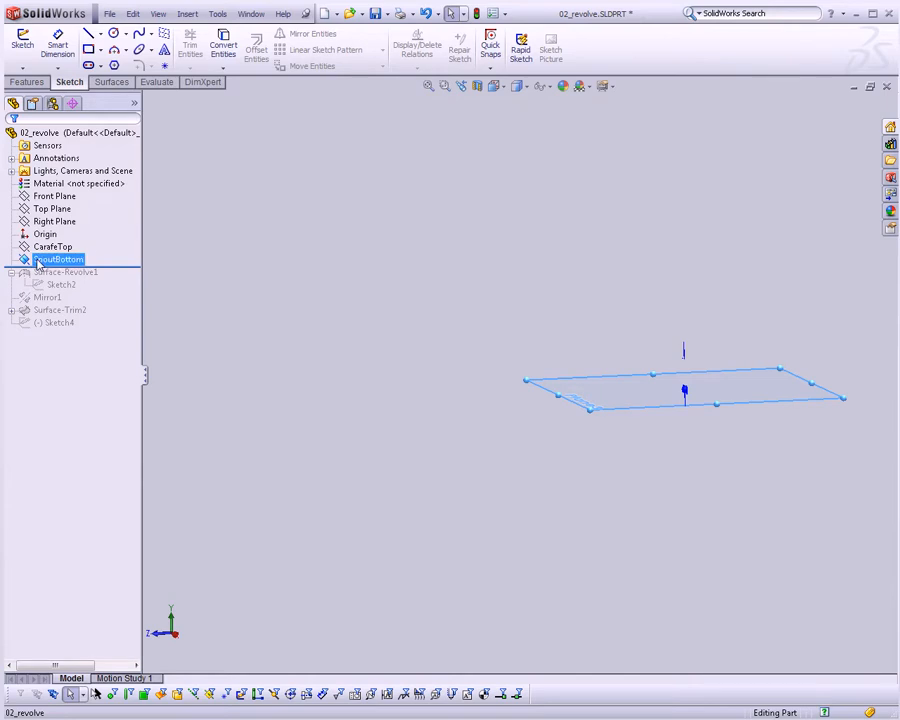
{"action": "left_click_drag", "start_coordinate": [70, 268], "coordinate": [70, 340]}
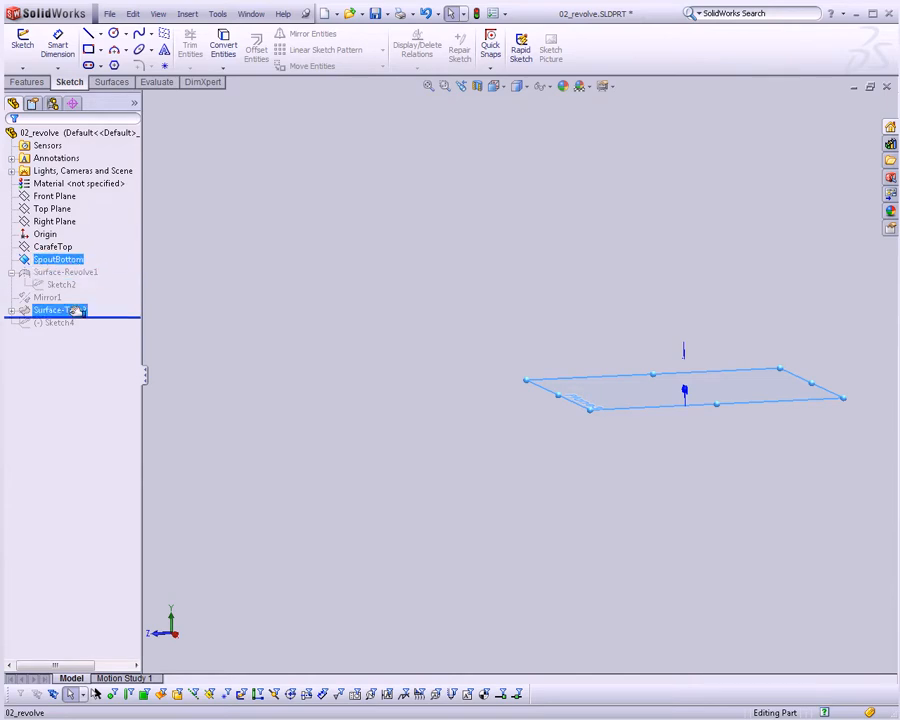
{"action": "scroll", "coordinate": [700, 385], "scroll_direction": "down", "scroll_amount": 3}
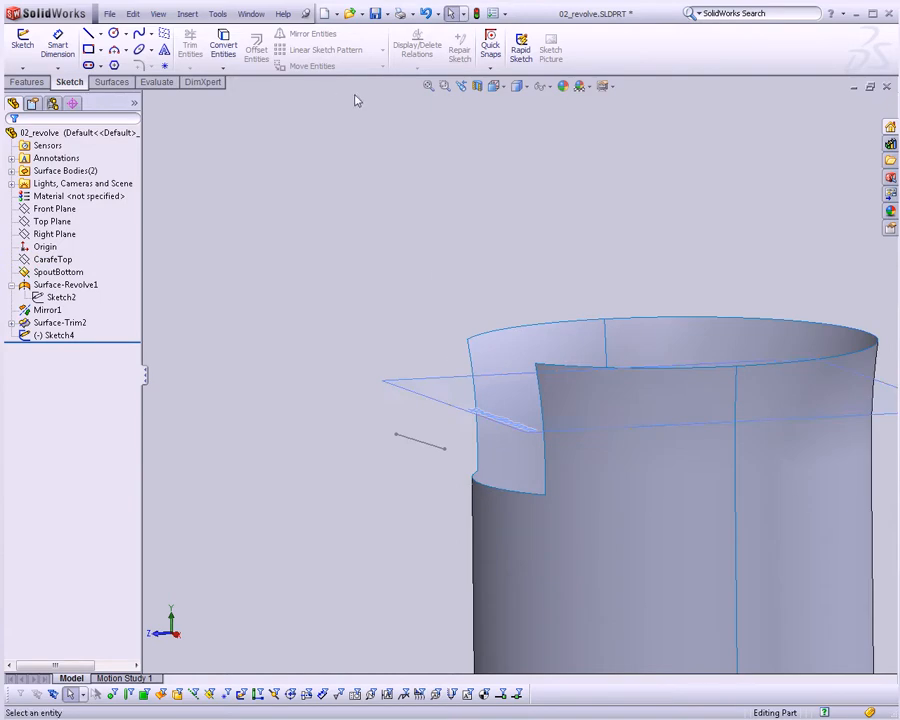
Start a Split Line feature using the SpoutBottom plane as the splitting entity
{"action": "left_click", "coordinate": [118, 83]}
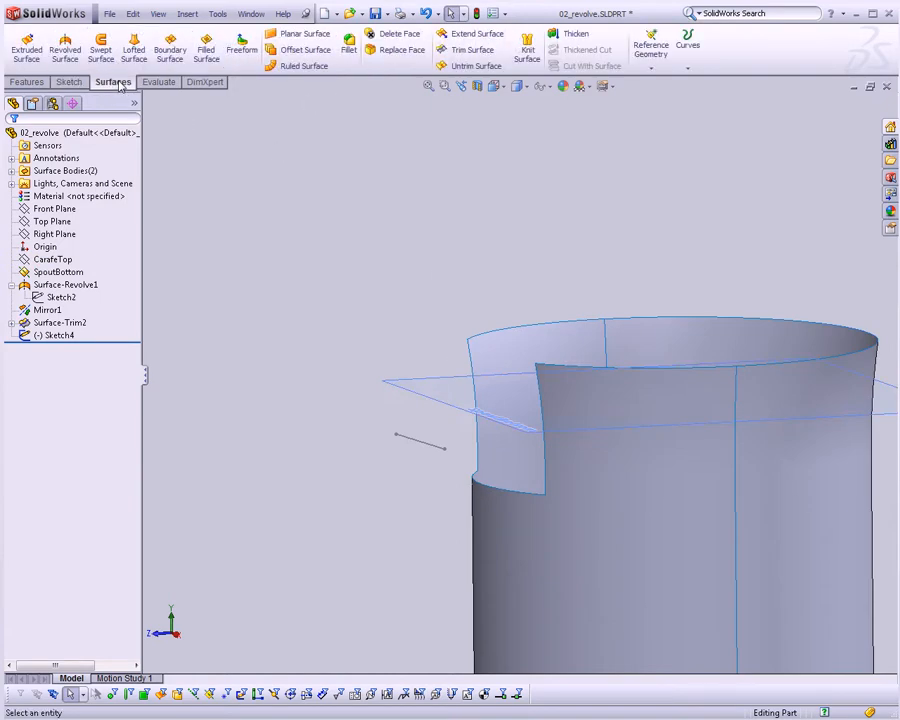
{"action": "left_click", "coordinate": [688, 55]}
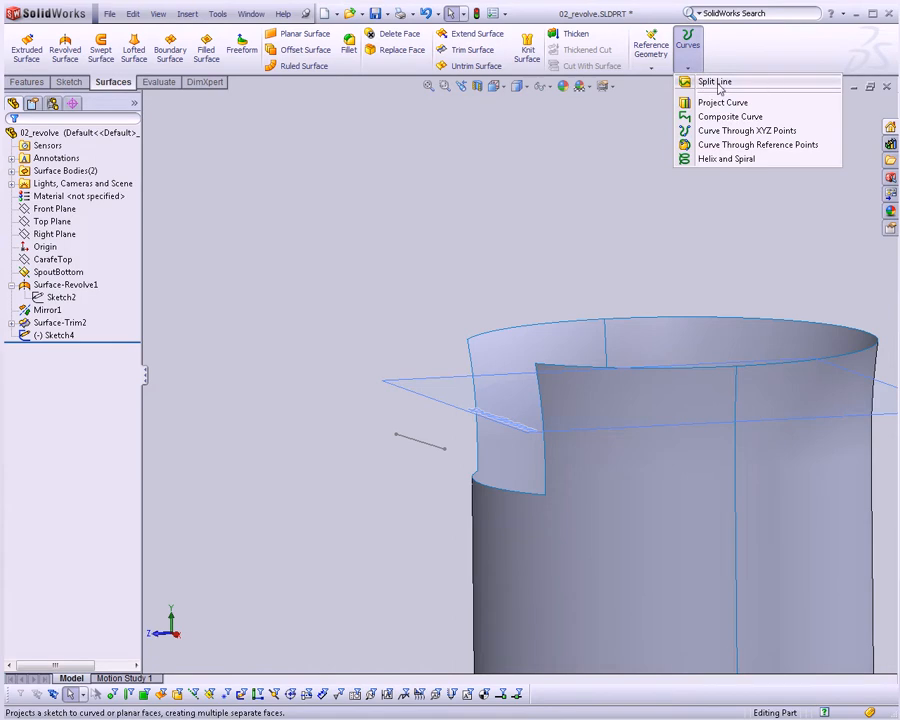
{"action": "left_click", "coordinate": [715, 82]}
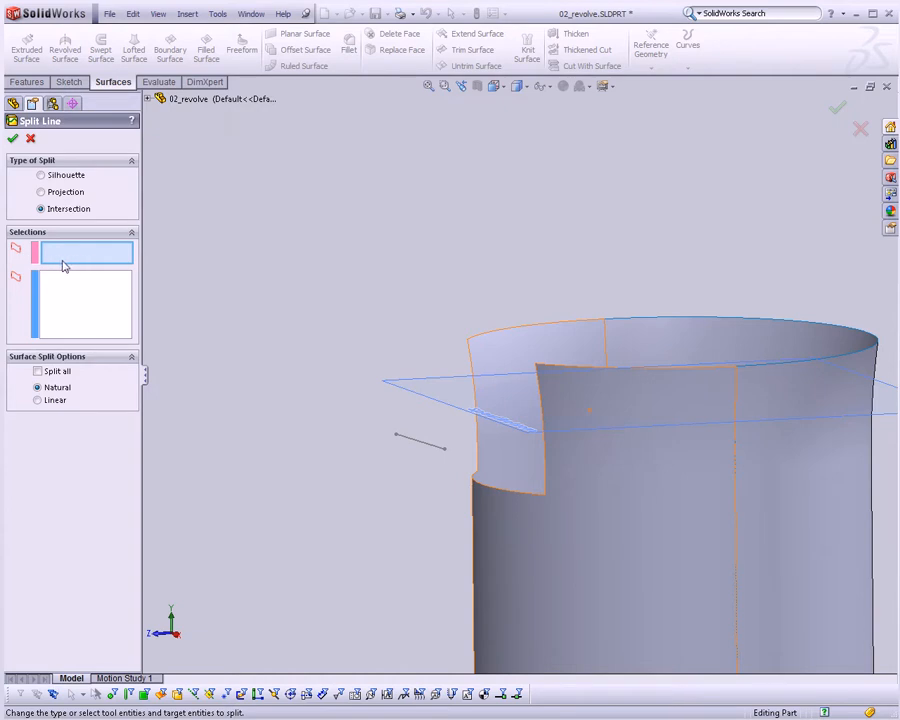
{"action": "left_click", "coordinate": [448, 403]}
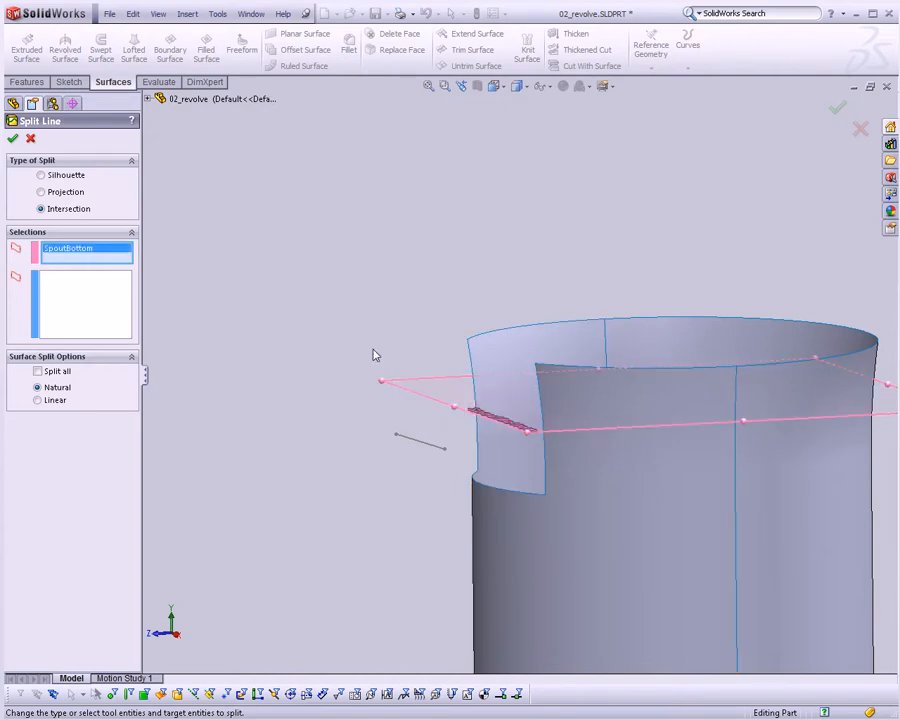
Replace the wrongly picked face with the Surface-Trim2 body chosen from the flyout tree
{"action": "left_click", "coordinate": [94, 290]}
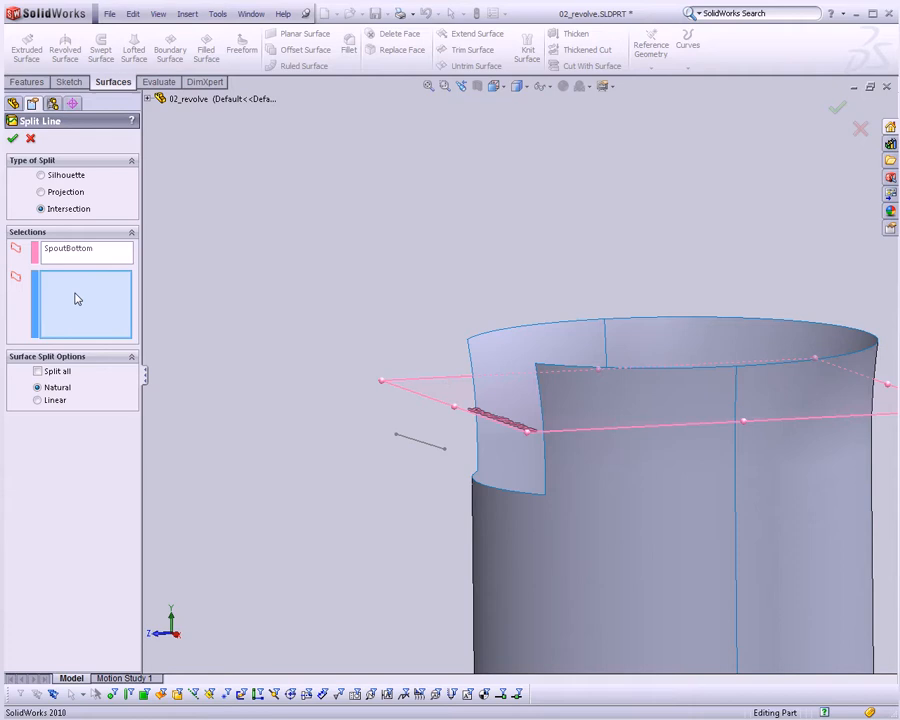
{"action": "left_click", "coordinate": [549, 528]}
{"action": "middle_click_drag", "start_coordinate": [659, 533], "coordinate": [447, 430]}
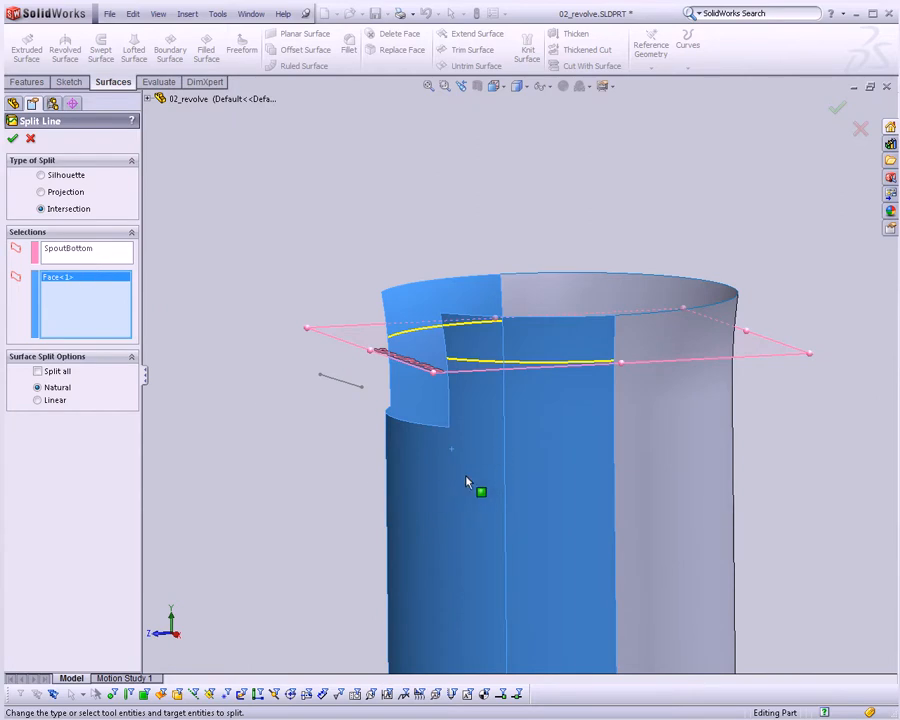
{"action": "right_click", "coordinate": [78, 272]}
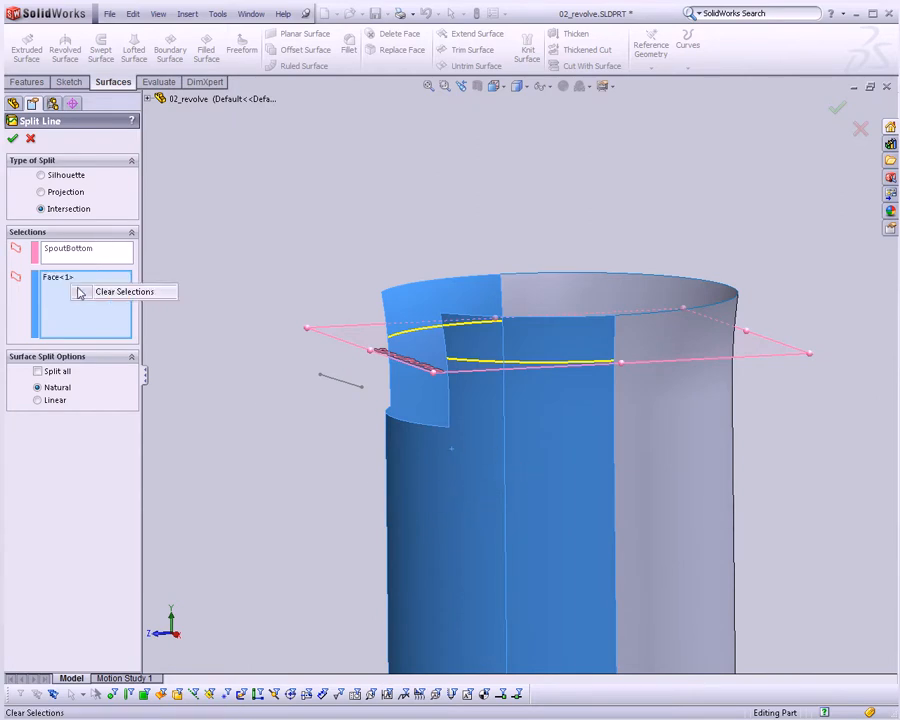
{"action": "left_click", "coordinate": [108, 294]}
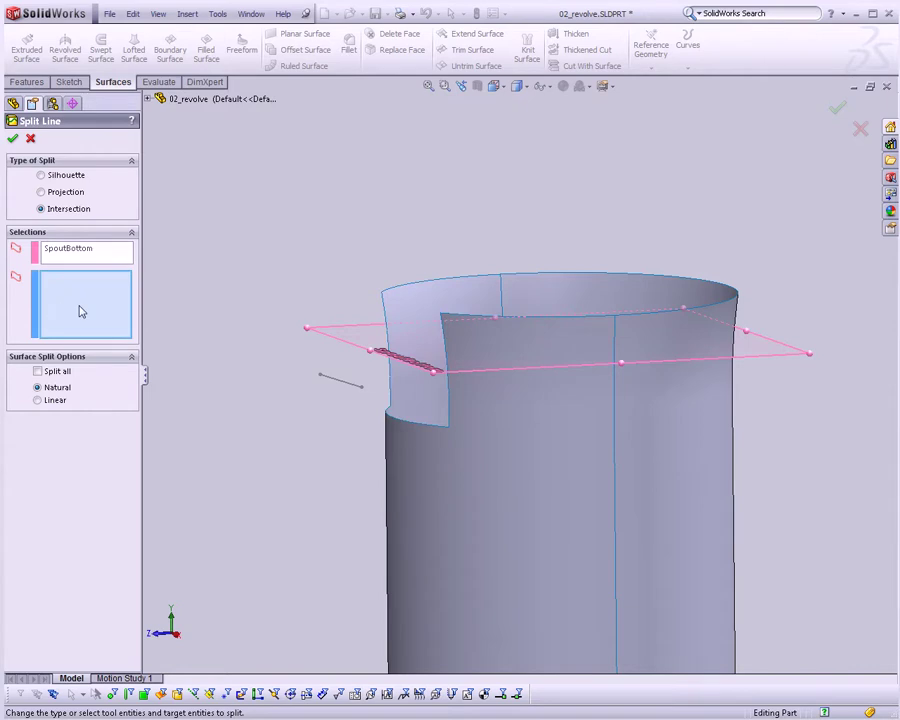
{"action": "left_click", "coordinate": [149, 99]}
{"action": "left_click", "coordinate": [161, 137]}
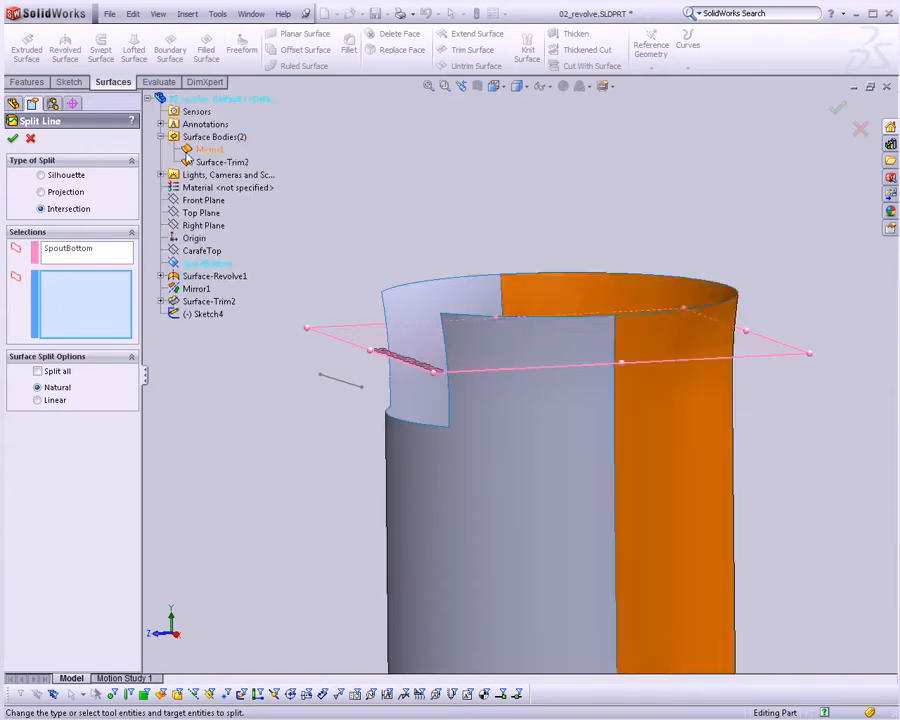
{"action": "left_click", "coordinate": [189, 164]}
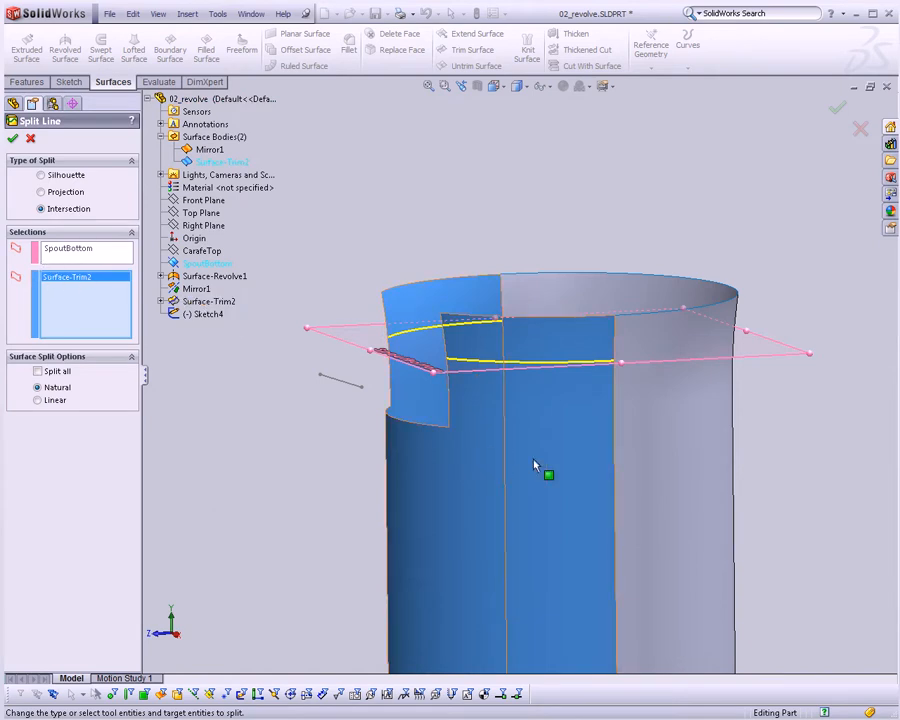
Inspect the split region and confirm Split Line1
{"action": "mouse_move", "coordinate": [535, 466]}
{"action": "middle_mouse_down"}
{"action": "mouse_move", "coordinate": [603, 428]}
{"action": "mouse_move", "coordinate": [496, 416]}
{"action": "middle_mouse_up"}
{"action": "scroll", "coordinate": [388, 392], "scroll_direction": "down", "scroll_amount": 5}
{"action": "scroll", "coordinate": [433, 373], "scroll_direction": "down", "scroll_amount": 3}
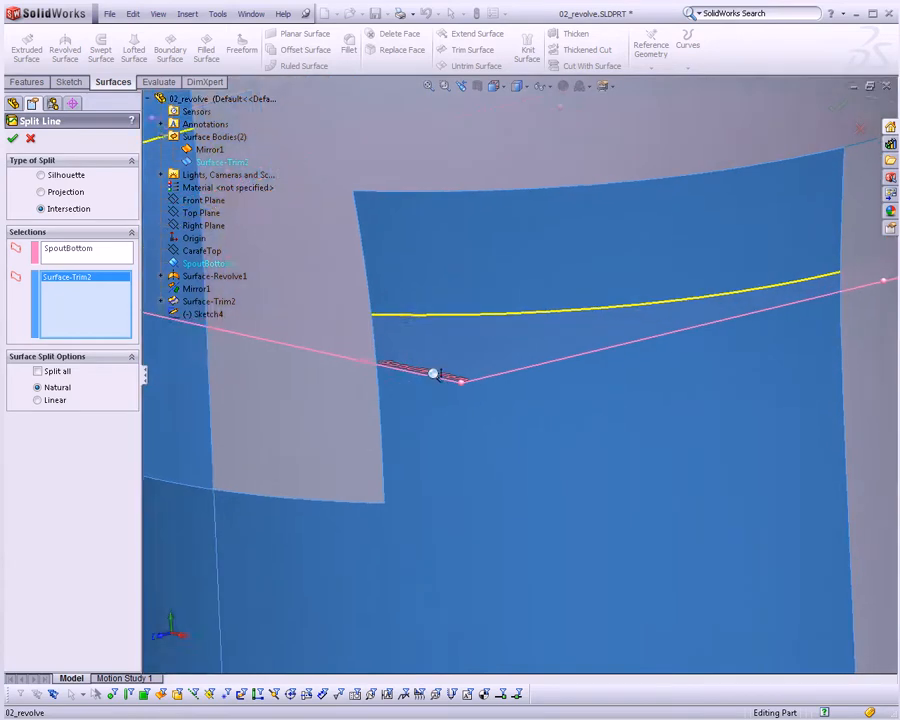
{"action": "scroll", "coordinate": [433, 373], "scroll_direction": "up", "scroll_amount": 3}
{"action": "scroll", "coordinate": [532, 450], "scroll_direction": "up", "scroll_amount": 2}
{"action": "scroll", "coordinate": [534, 422], "scroll_direction": "down", "scroll_amount": 2}
{"action": "scroll", "coordinate": [527, 474], "scroll_direction": "up", "scroll_amount": 2}
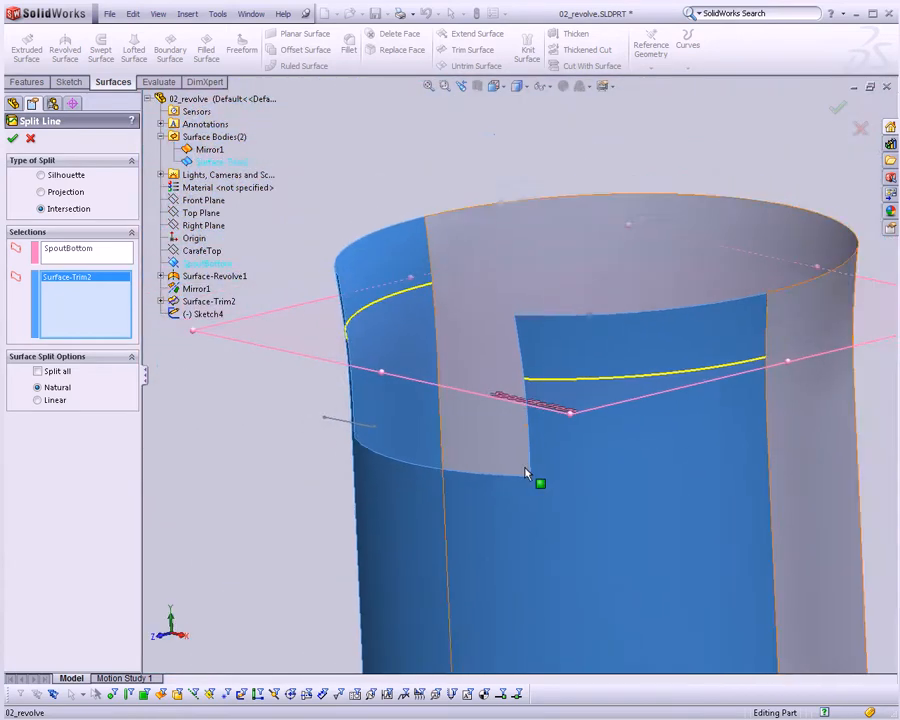
{"action": "mouse_move", "coordinate": [527, 474]}
{"action": "middle_mouse_down"}
{"action": "mouse_move", "coordinate": [506, 464]}
{"action": "mouse_move", "coordinate": [410, 466]}
{"action": "middle_mouse_up"}
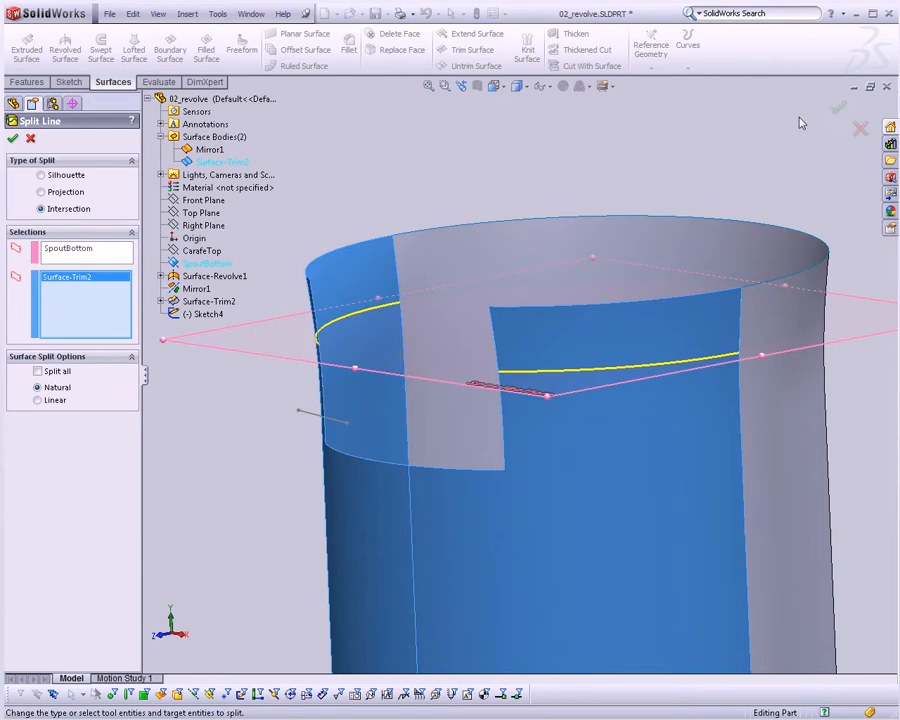
{"action": "left_click", "coordinate": [836, 112]}
{"action": "scroll", "coordinate": [526, 345], "scroll_direction": "down", "scroll_amount": 3}
{"action": "scroll", "coordinate": [385, 335], "scroll_direction": "up", "scroll_amount": 3}
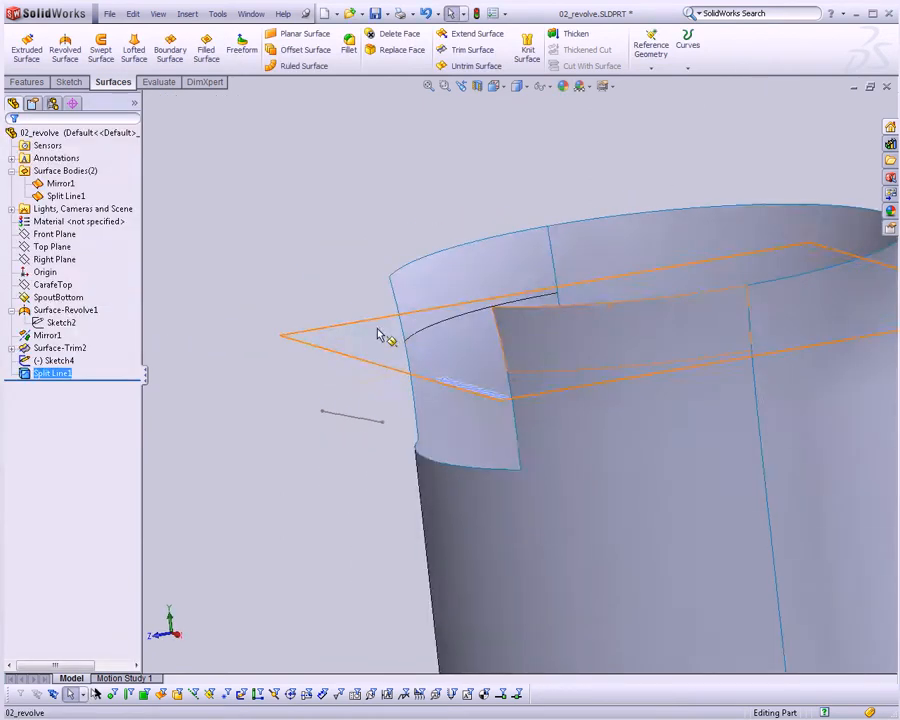
Hide the SpoutBottom plane and orbit to view the notch in the split carafe surface
{"action": "left_click", "coordinate": [331, 349]}
{"action": "left_click", "coordinate": [398, 296]}
{"action": "mouse_move", "coordinate": [342, 335]}
{"action": "middle_mouse_down"}
{"action": "mouse_move", "coordinate": [410, 350]}
{"action": "mouse_move", "coordinate": [438, 335]}
{"action": "mouse_move", "coordinate": [356, 344]}
{"action": "mouse_move", "coordinate": [438, 320]}
{"action": "middle_mouse_up"}
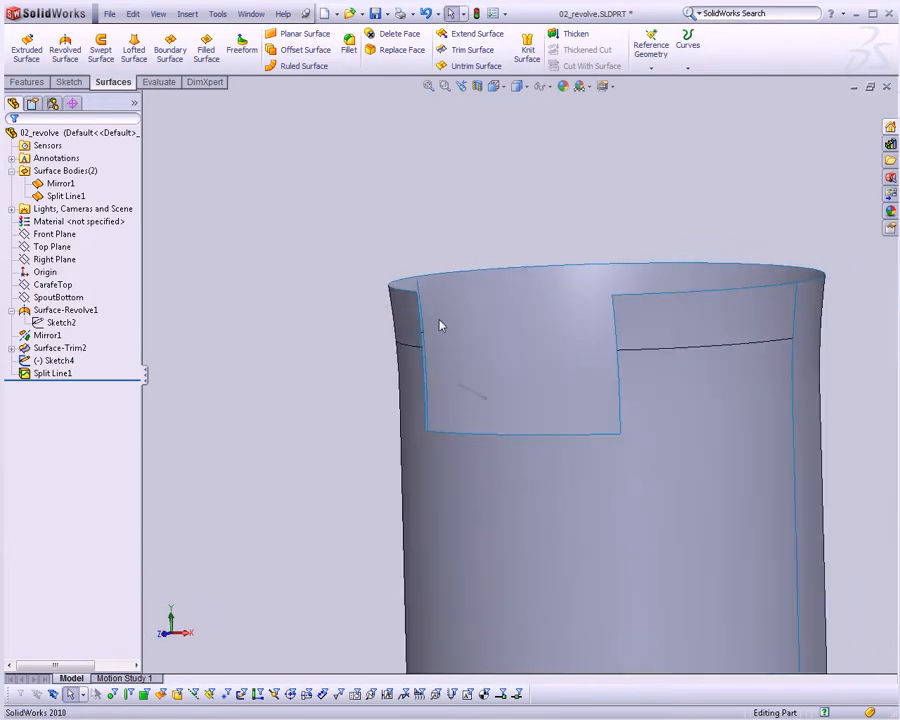
{"action": "mouse_move", "coordinate": [607, 347]}
{"action": "middle_mouse_down"}
{"action": "mouse_move", "coordinate": [586, 337]}
{"action": "mouse_move", "coordinate": [416, 365]}
{"action": "mouse_move", "coordinate": [226, 352]}
{"action": "middle_mouse_up"}
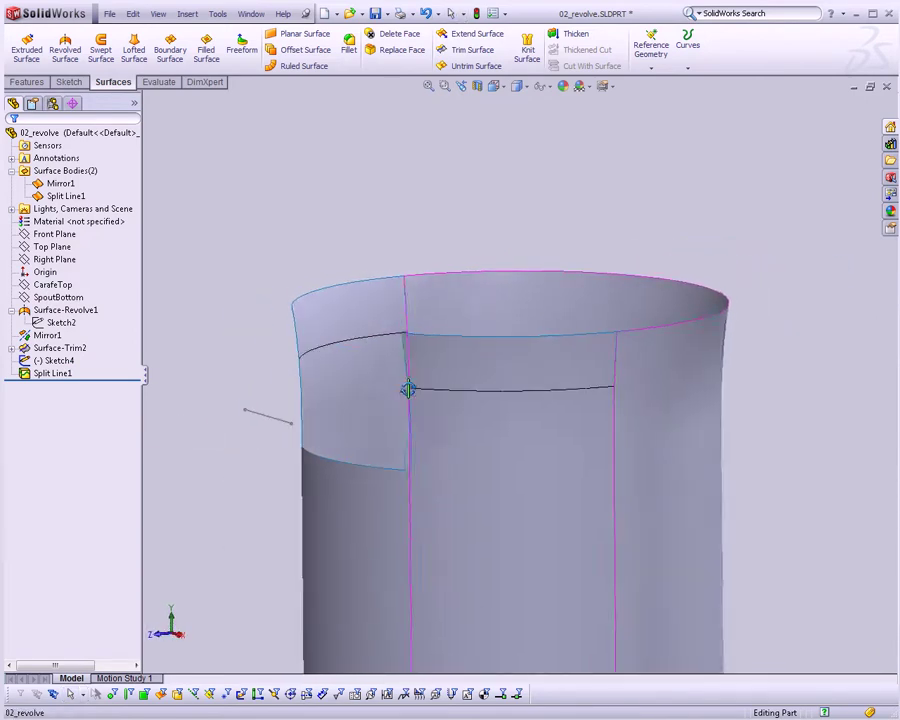
Start a Boundary Surface with the notch's left edge, Sketch4 and the opposite edge as Direction 1 profiles
{"action": "left_click", "coordinate": [170, 47]}
{"action": "mouse_move", "coordinate": [488, 425]}
{"action": "middle_mouse_down"}
{"action": "mouse_move", "coordinate": [573, 395]}
{"action": "mouse_move", "coordinate": [593, 400]}
{"action": "mouse_move", "coordinate": [305, 466]}
{"action": "mouse_move", "coordinate": [376, 401]}
{"action": "middle_mouse_up"}
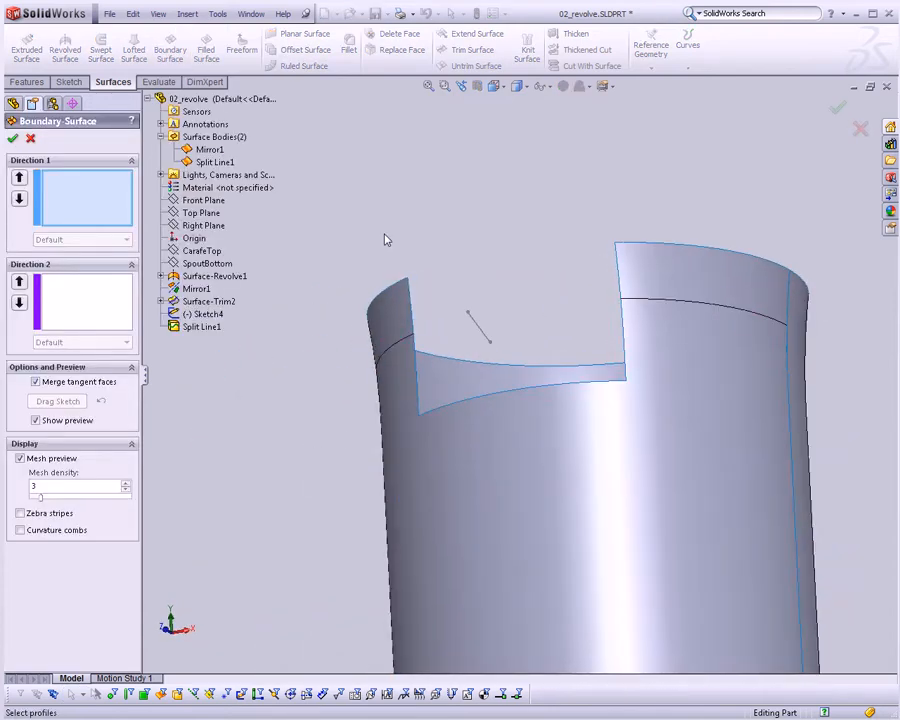
{"action": "left_click", "coordinate": [411, 289]}
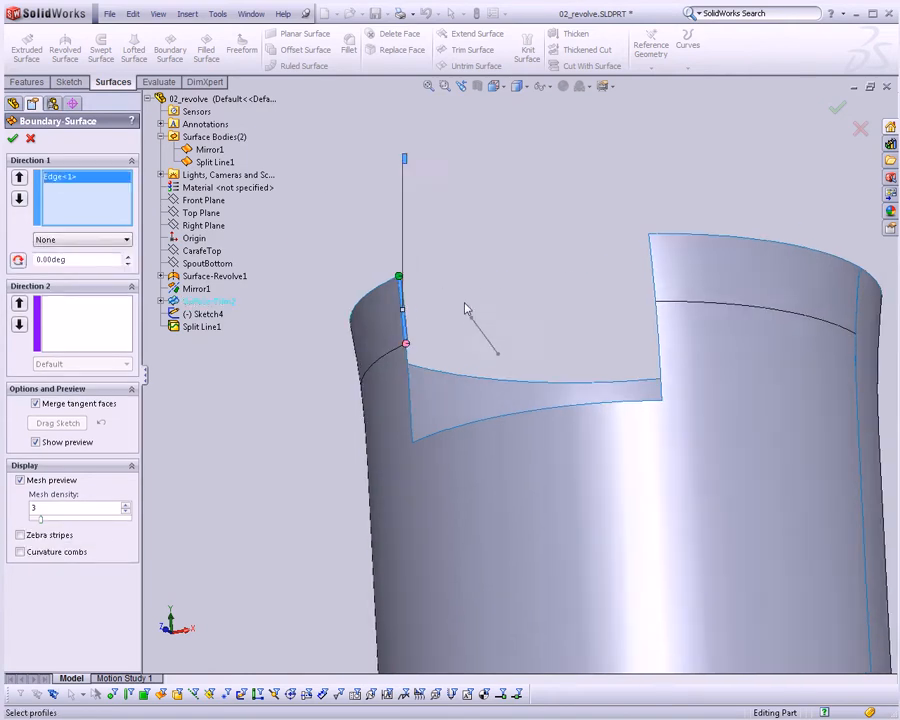
{"action": "scroll", "coordinate": [468, 307], "scroll_direction": "down", "scroll_amount": 3}
{"action": "scroll", "coordinate": [466, 291], "scroll_direction": "down", "scroll_amount": 3}
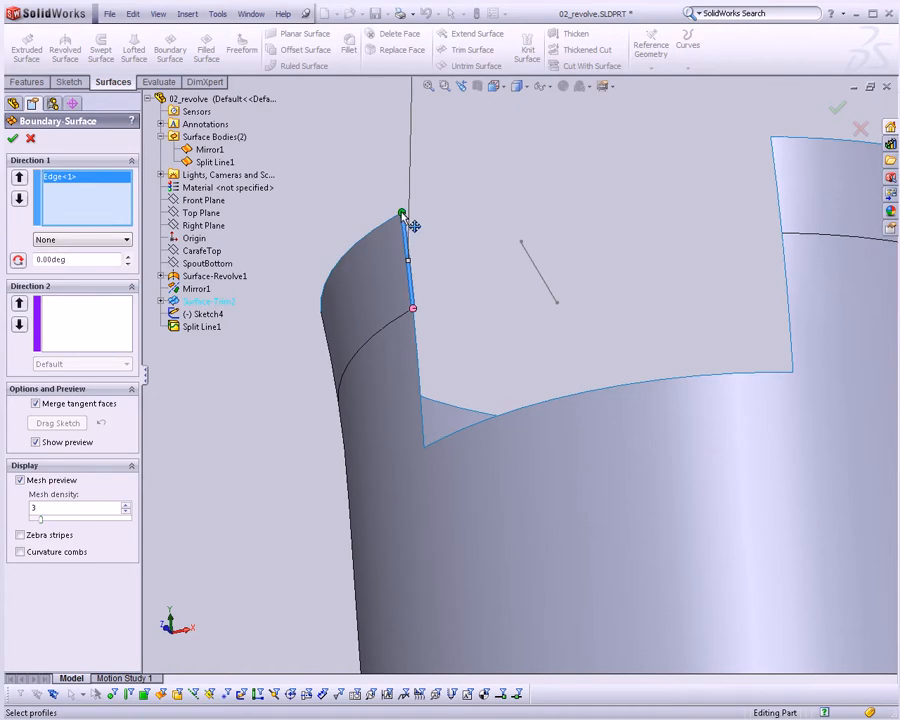
{"action": "left_click", "coordinate": [527, 253]}
{"action": "middle_click_drag", "start_coordinate": [538, 255], "coordinate": [424, 406]}
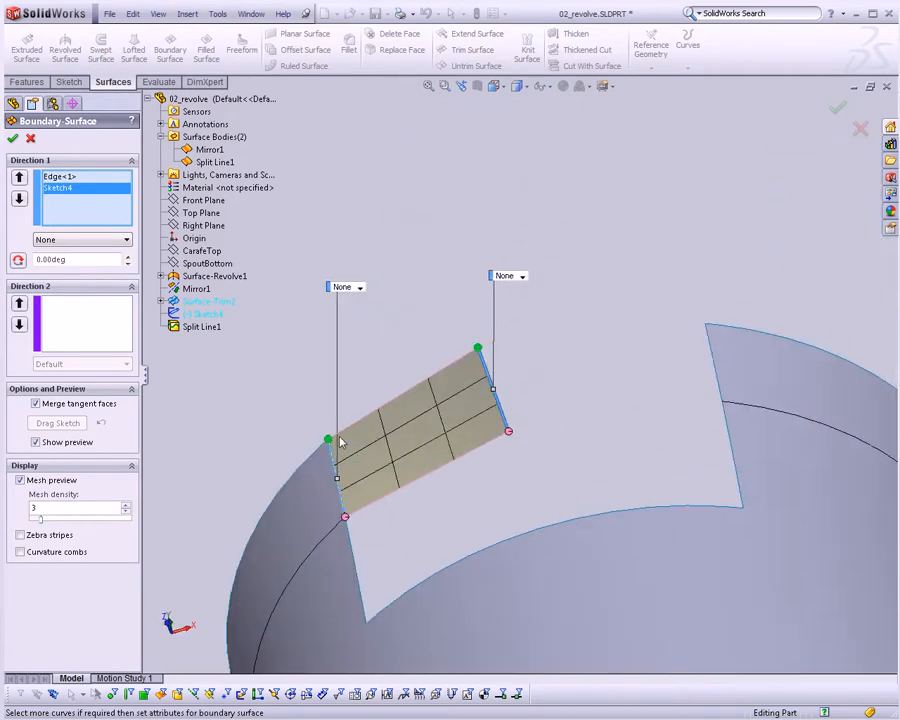
{"action": "middle_click_drag", "start_coordinate": [478, 358], "coordinate": [705, 370]}
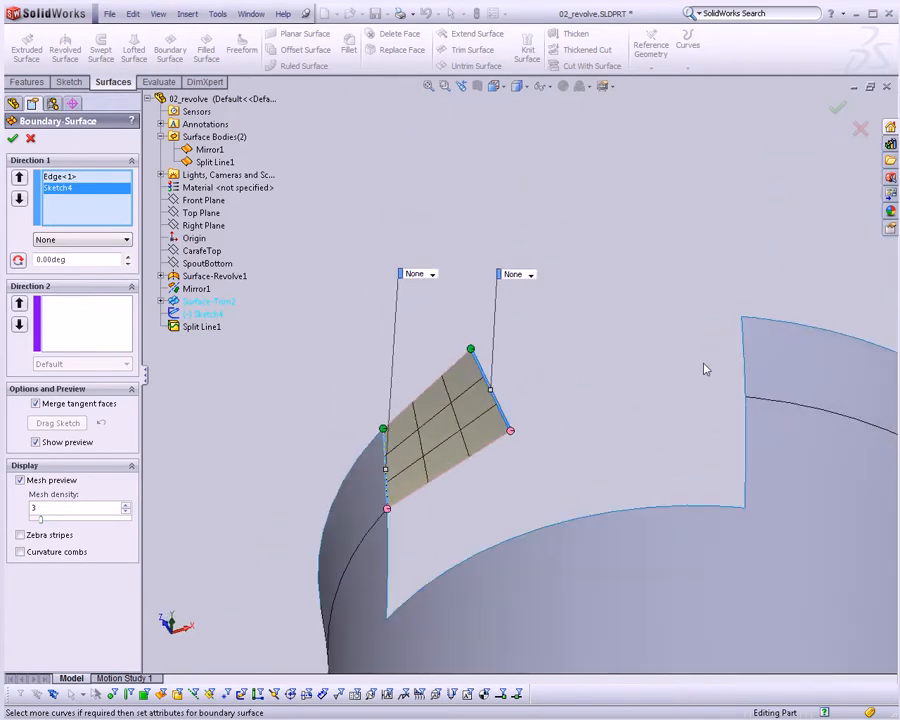
{"action": "left_click", "coordinate": [746, 393]}
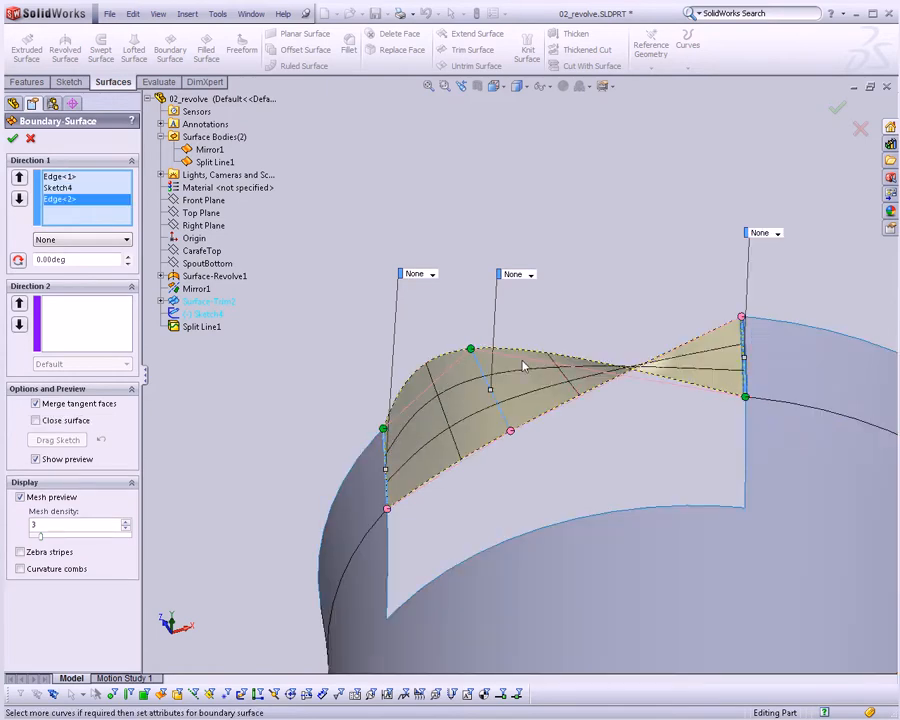
Flip the connectors to untwist the boundary surface preview
{"action": "right_click", "coordinate": [746, 400]}
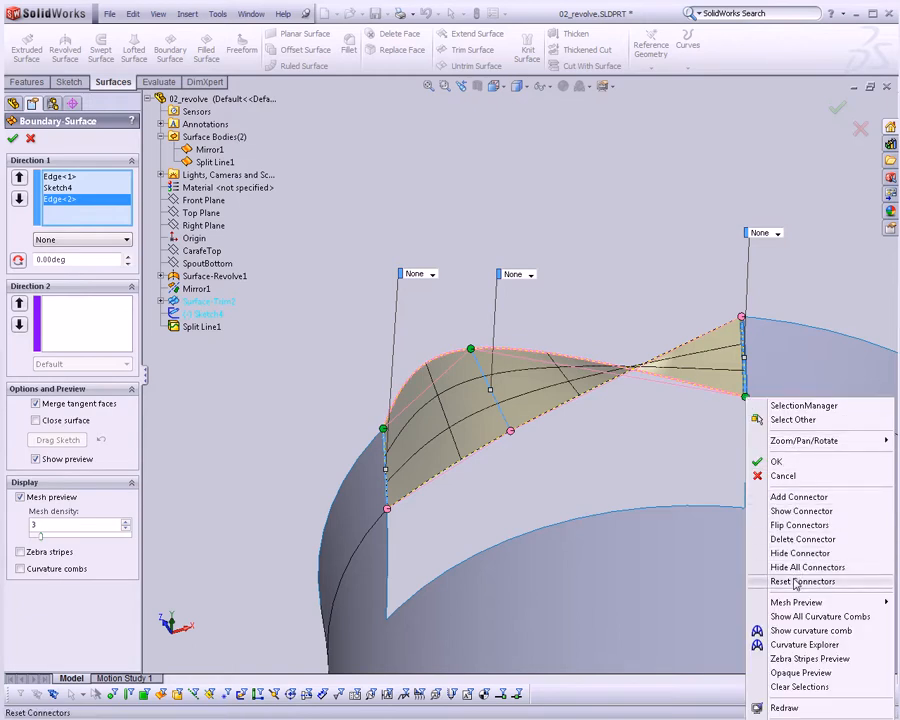
{"action": "left_click", "coordinate": [811, 526]}
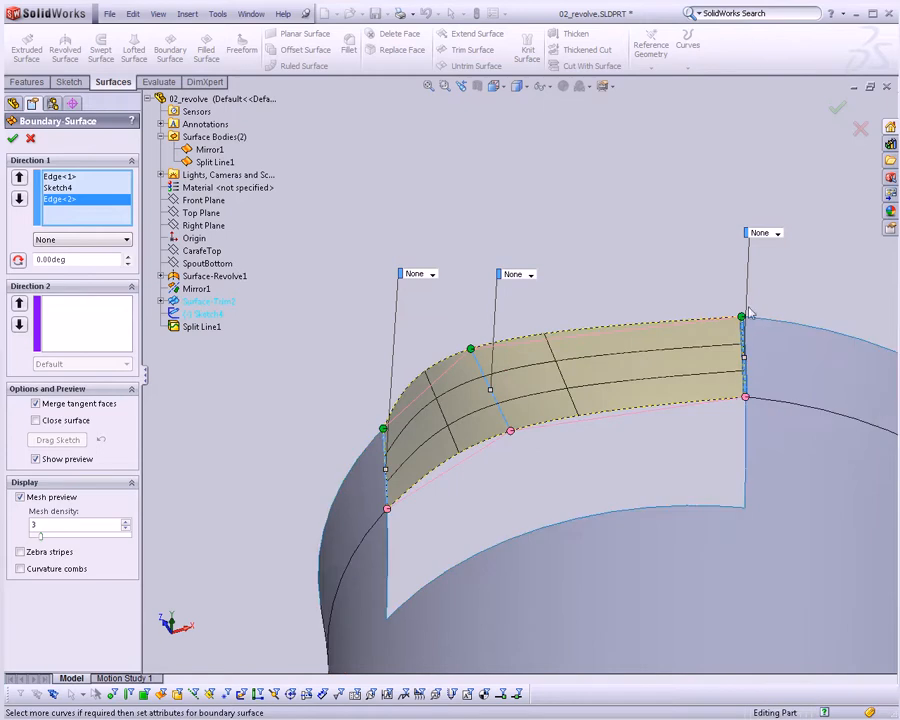
{"action": "middle_click_drag", "start_coordinate": [551, 414], "coordinate": [552, 446]}
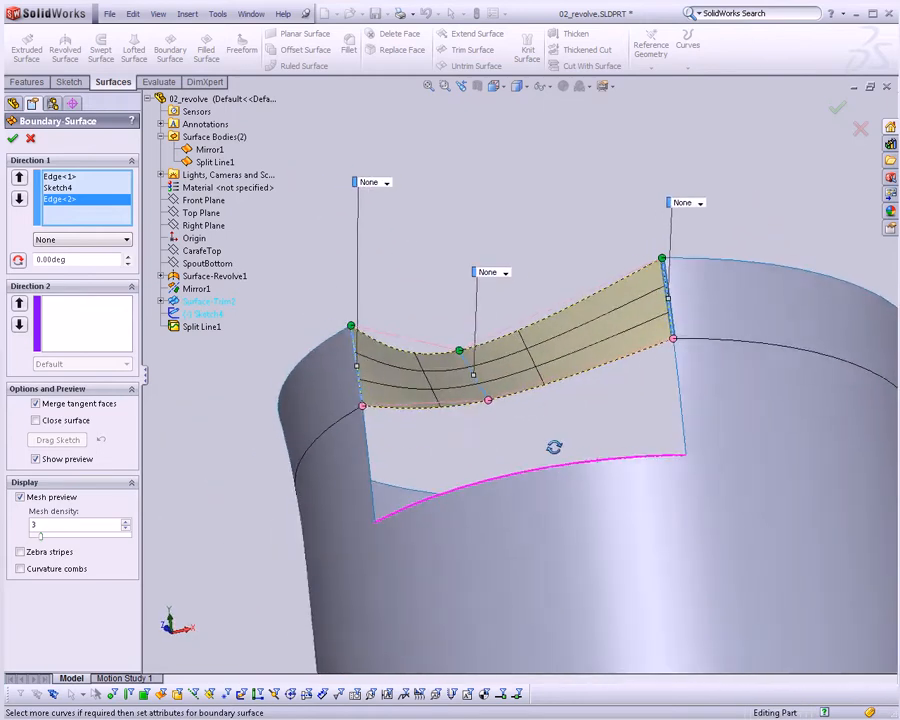
Set both end conditions to Curvature To Face and accept Boundary-Surface1 as the curved spout
{"action": "left_click", "coordinate": [701, 204]}
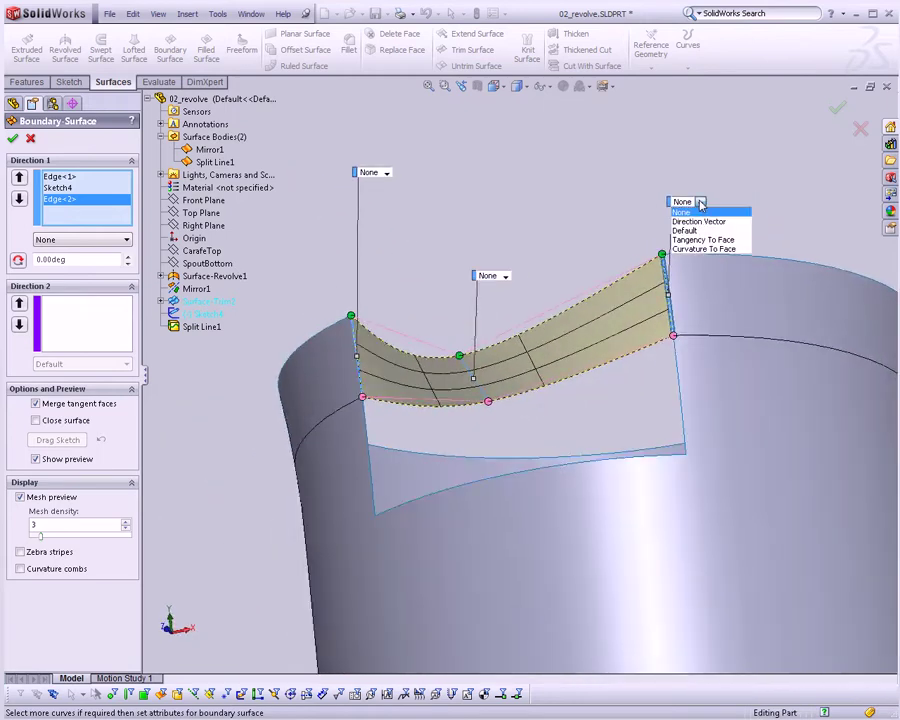
{"action": "left_click", "coordinate": [708, 250]}
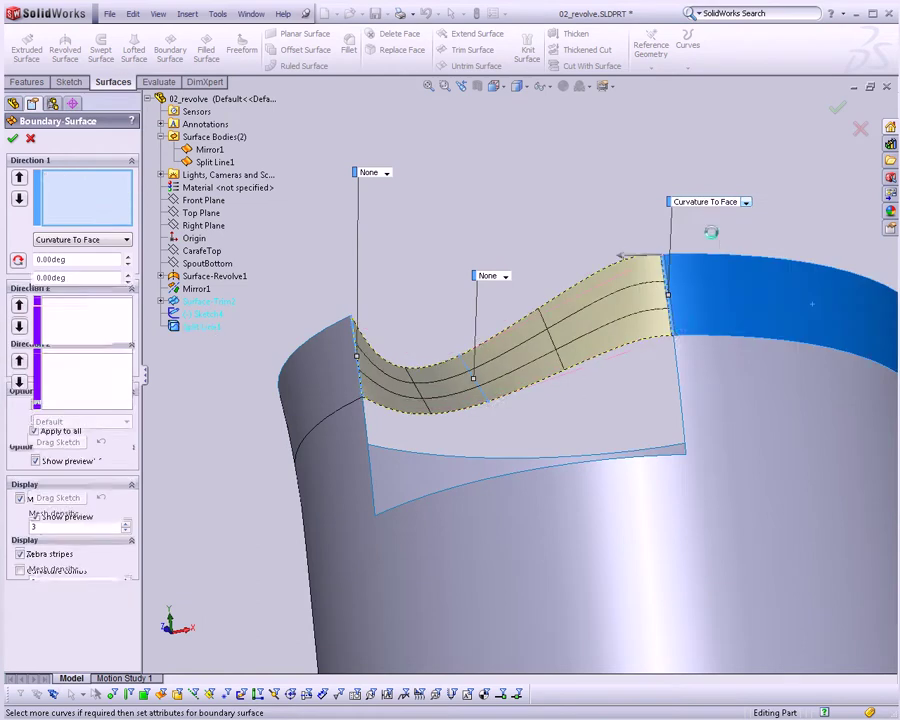
{"action": "left_click", "coordinate": [386, 172]}
{"action": "left_click", "coordinate": [390, 219]}
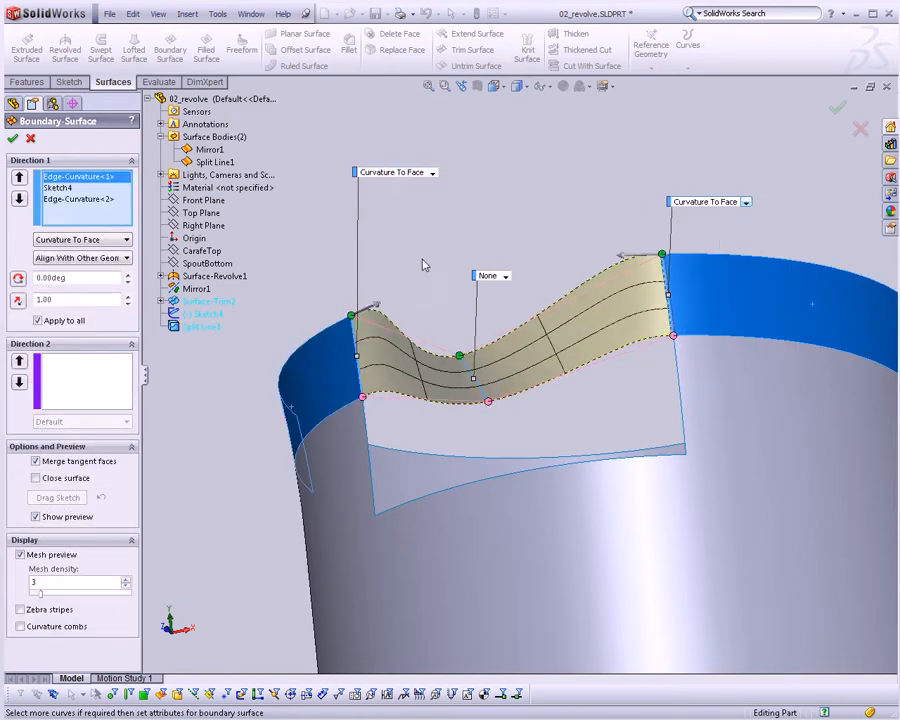
{"action": "mouse_move", "coordinate": [420, 262]}
{"action": "middle_mouse_down"}
{"action": "mouse_move", "coordinate": [400, 333]}
{"action": "mouse_move", "coordinate": [460, 294]}
{"action": "middle_mouse_up"}
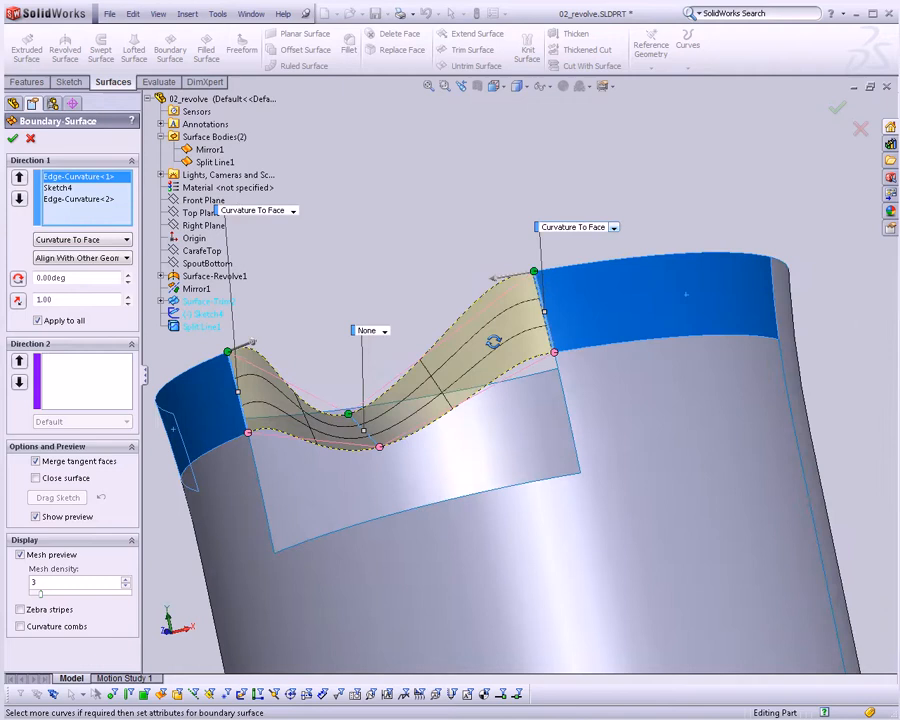
{"action": "middle_click_drag", "start_coordinate": [494, 342], "coordinate": [492, 364]}
{"action": "scroll", "coordinate": [500, 370], "scroll_direction": "up", "scroll_amount": 5}
{"action": "scroll", "coordinate": [600, 374], "scroll_direction": "down", "scroll_amount": 5}
{"action": "mouse_move", "coordinate": [679, 374]}
{"action": "middle_mouse_down"}
{"action": "mouse_move", "coordinate": [669, 424]}
{"action": "mouse_move", "coordinate": [693, 412]}
{"action": "mouse_move", "coordinate": [700, 390]}
{"action": "middle_mouse_up"}
{"action": "left_click", "coordinate": [838, 108]}
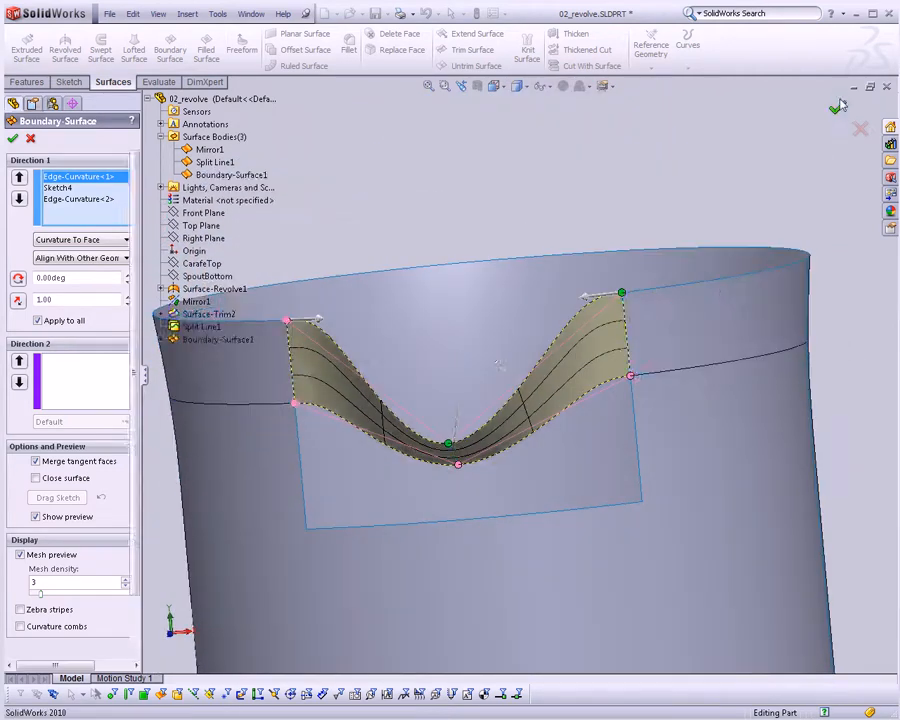
Start a second Boundary Surface with the corner gap's two edges as Direction 1 profiles
{"action": "mouse_move", "coordinate": [582, 454]}
{"action": "middle_mouse_down"}
{"action": "mouse_move", "coordinate": [482, 412]}
{"action": "mouse_move", "coordinate": [474, 292]}
{"action": "mouse_move", "coordinate": [526, 269]}
{"action": "mouse_move", "coordinate": [689, 237]}
{"action": "mouse_move", "coordinate": [585, 241]}
{"action": "mouse_move", "coordinate": [539, 207]}
{"action": "mouse_move", "coordinate": [557, 197]}
{"action": "middle_mouse_up"}
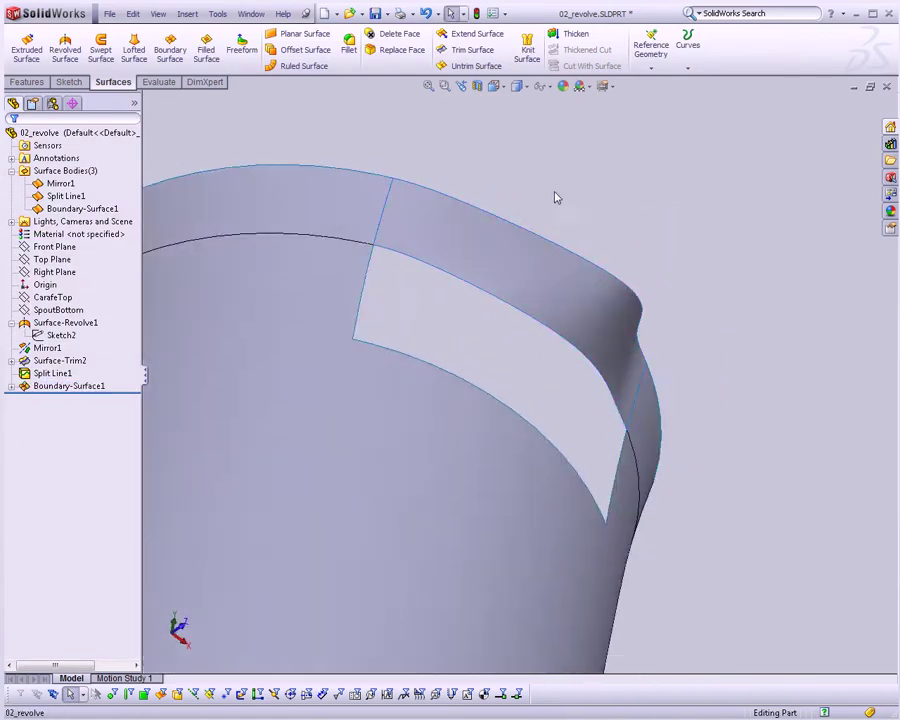
{"action": "left_click", "coordinate": [170, 45]}
{"action": "mouse_move", "coordinate": [531, 287]}
{"action": "middle_mouse_down"}
{"action": "mouse_move", "coordinate": [516, 221]}
{"action": "mouse_move", "coordinate": [397, 278]}
{"action": "middle_mouse_up"}
{"action": "left_click", "coordinate": [391, 279]}
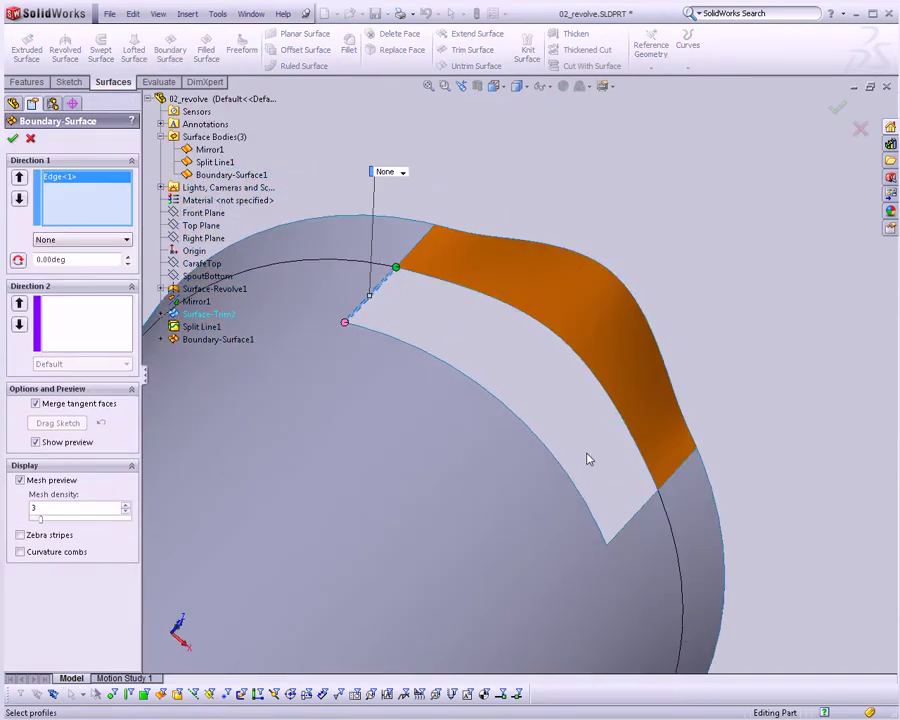
{"action": "left_click", "coordinate": [651, 507]}
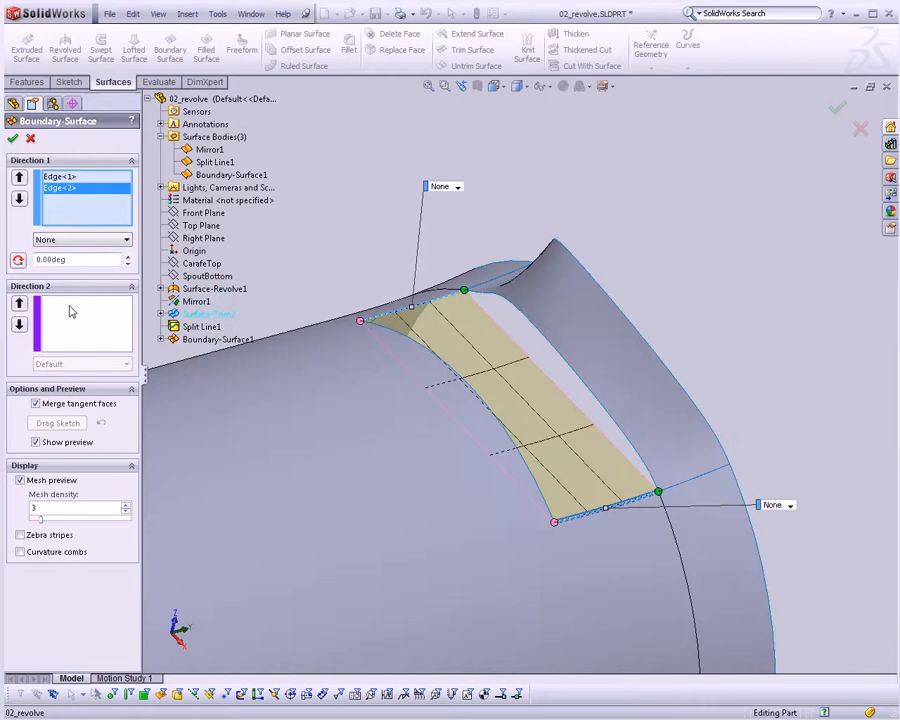
Add the right and left trim edges as Direction 2 curves (Edge<3>, Edge<4>)
{"action": "left_click", "coordinate": [84, 321]}
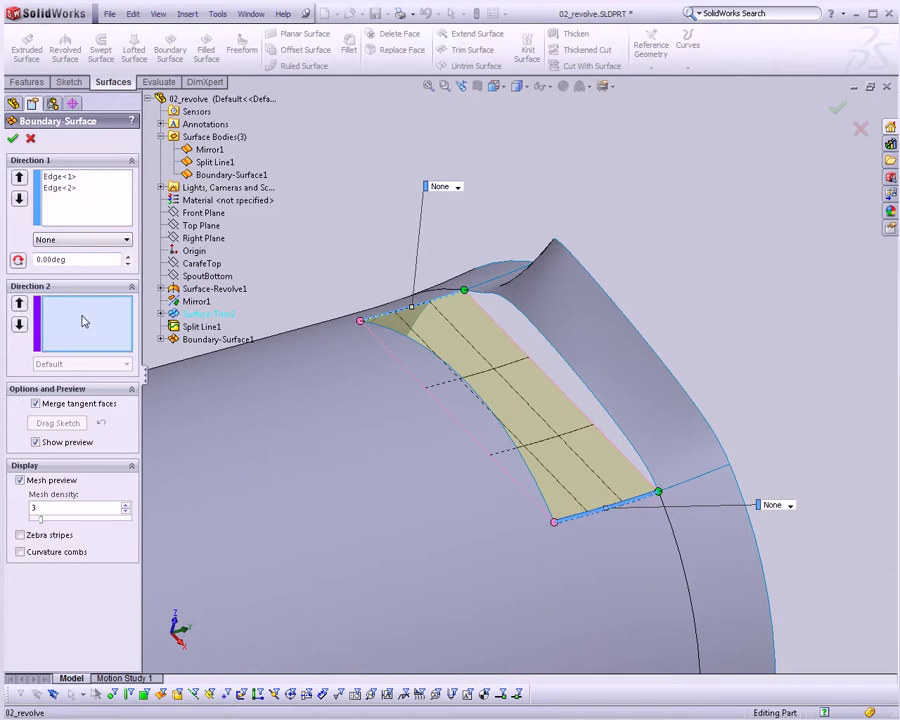
{"action": "left_click", "coordinate": [574, 376]}
{"action": "left_click", "coordinate": [532, 464]}
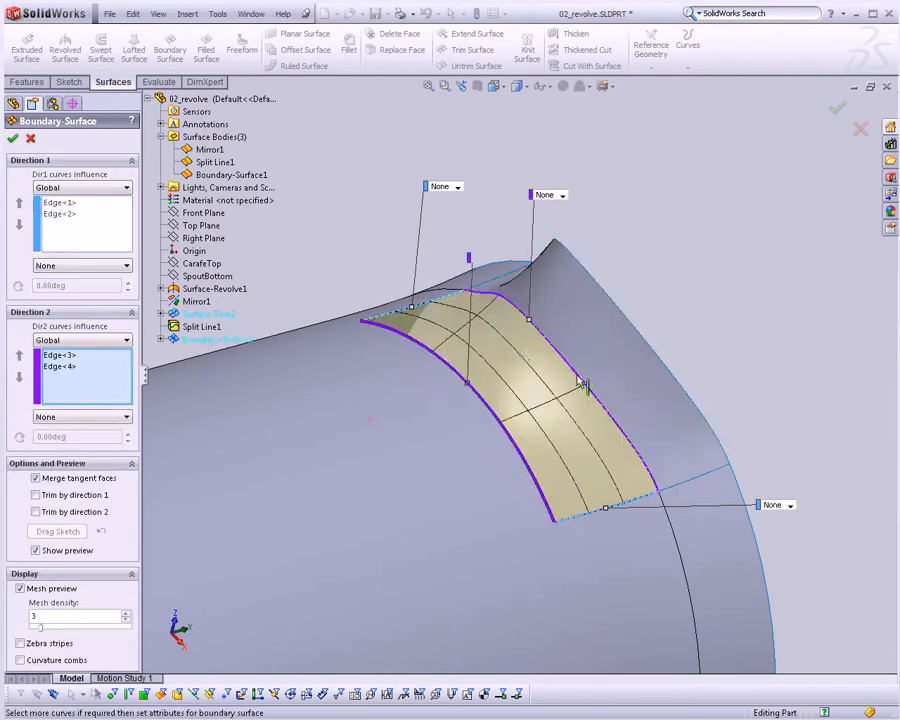
{"action": "mouse_move", "coordinate": [527, 351]}
{"action": "middle_mouse_down"}
{"action": "mouse_move", "coordinate": [644, 343]}
{"action": "mouse_move", "coordinate": [672, 452]}
{"action": "middle_mouse_up"}
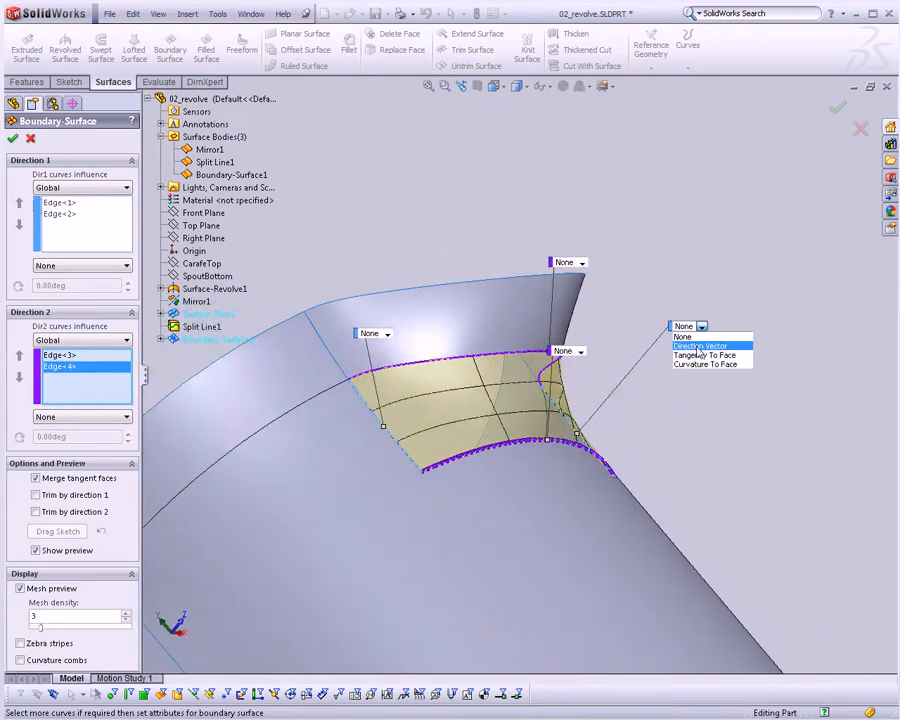
Set all four edge callouts to Curvature To Face, dismissing the curvature-mismatch warning
{"action": "left_click", "coordinate": [704, 362]}
{"action": "left_click", "coordinate": [581, 356]}
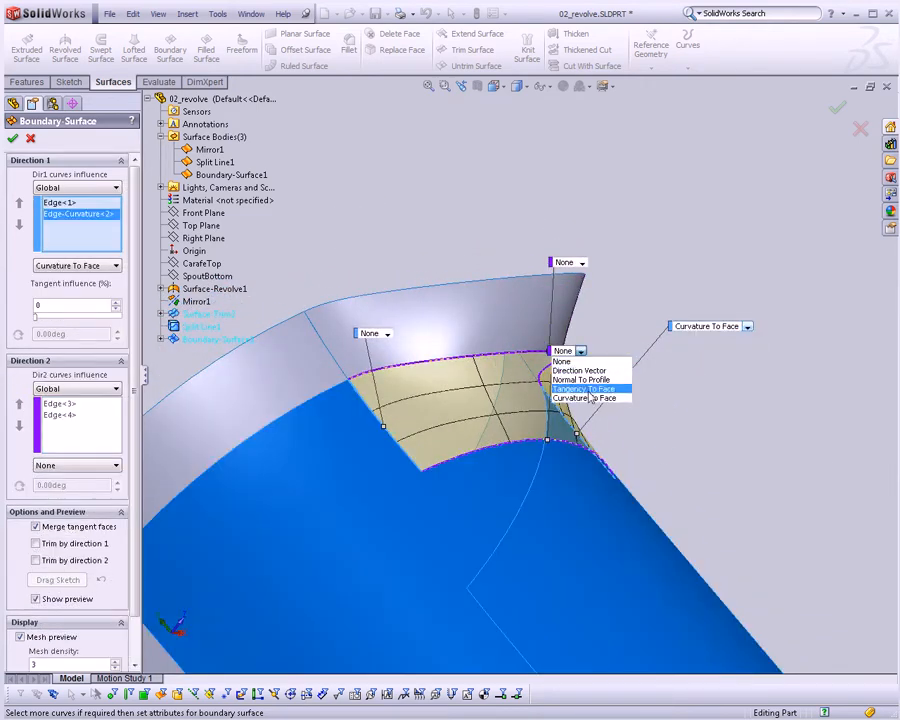
{"action": "left_click", "coordinate": [575, 398]}
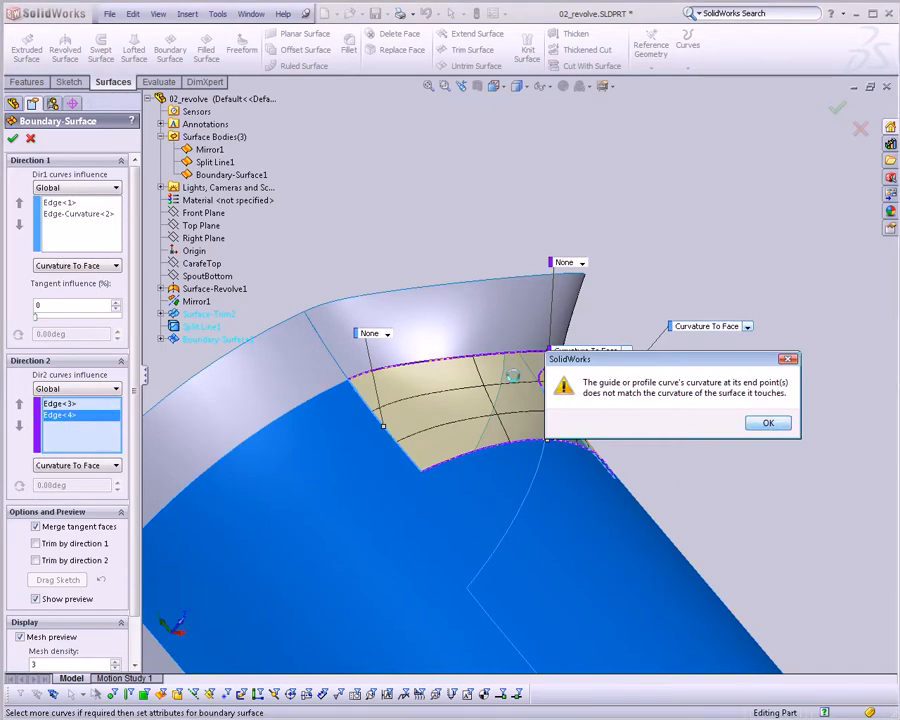
{"action": "left_click", "coordinate": [766, 424]}
{"action": "left_click", "coordinate": [386, 333]}
{"action": "left_click", "coordinate": [390, 371]}
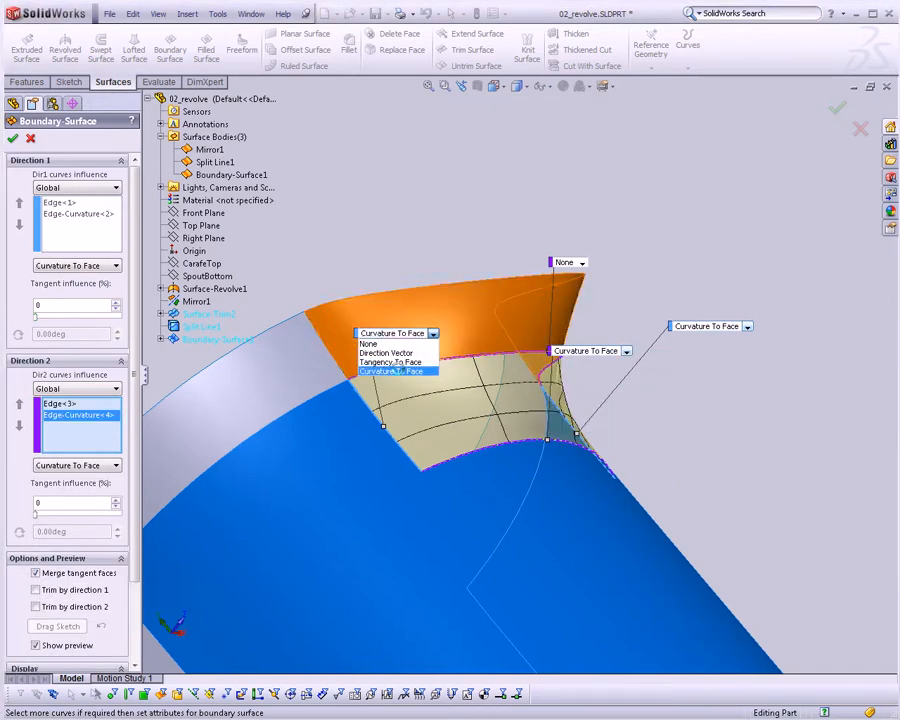
{"action": "left_click", "coordinate": [581, 262]}
{"action": "left_click", "coordinate": [593, 300]}
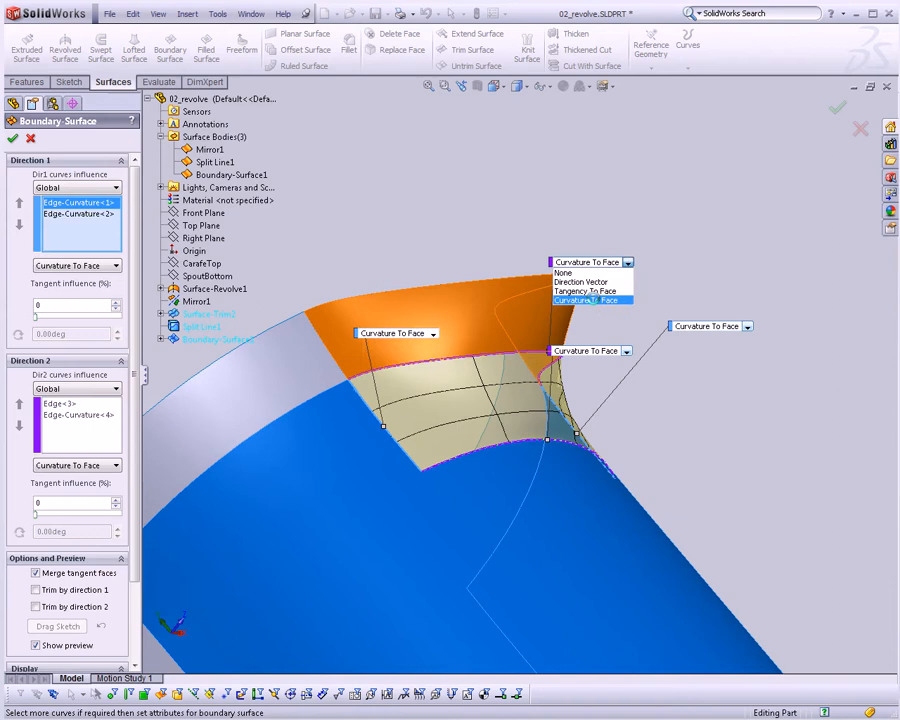
{"action": "mouse_move", "coordinate": [597, 408]}
{"action": "middle_mouse_down"}
{"action": "mouse_move", "coordinate": [634, 506]}
{"action": "mouse_move", "coordinate": [564, 458]}
{"action": "mouse_move", "coordinate": [647, 446]}
{"action": "middle_mouse_up"}
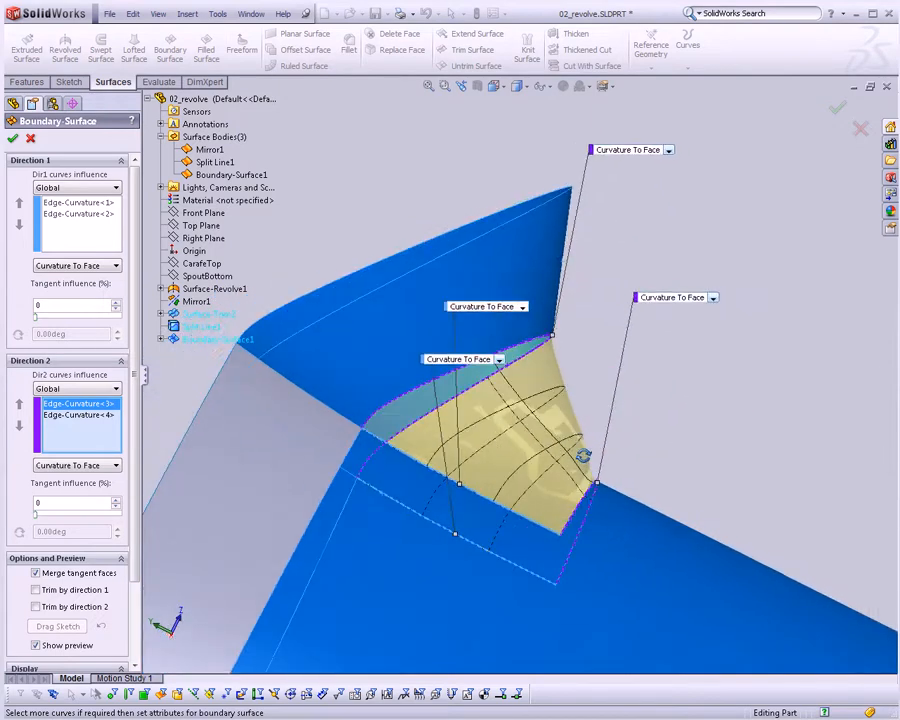
From the Right view, raise the Direction 2 tangent influence on both curves and accept Boundary-Surface2
{"action": "middle_click_drag", "start_coordinate": [567, 474], "coordinate": [591, 466]}
{"action": "right_click_drag", "start_coordinate": [530, 476], "coordinate": [595, 476]}
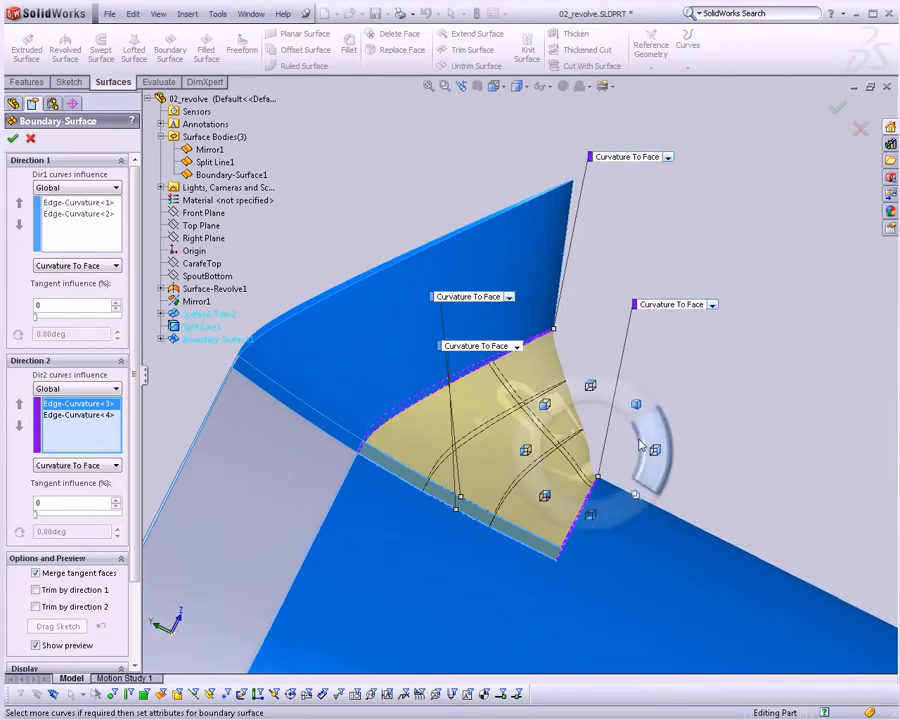
{"action": "scroll", "coordinate": [420, 248], "scroll_direction": "down", "scroll_amount": 3}
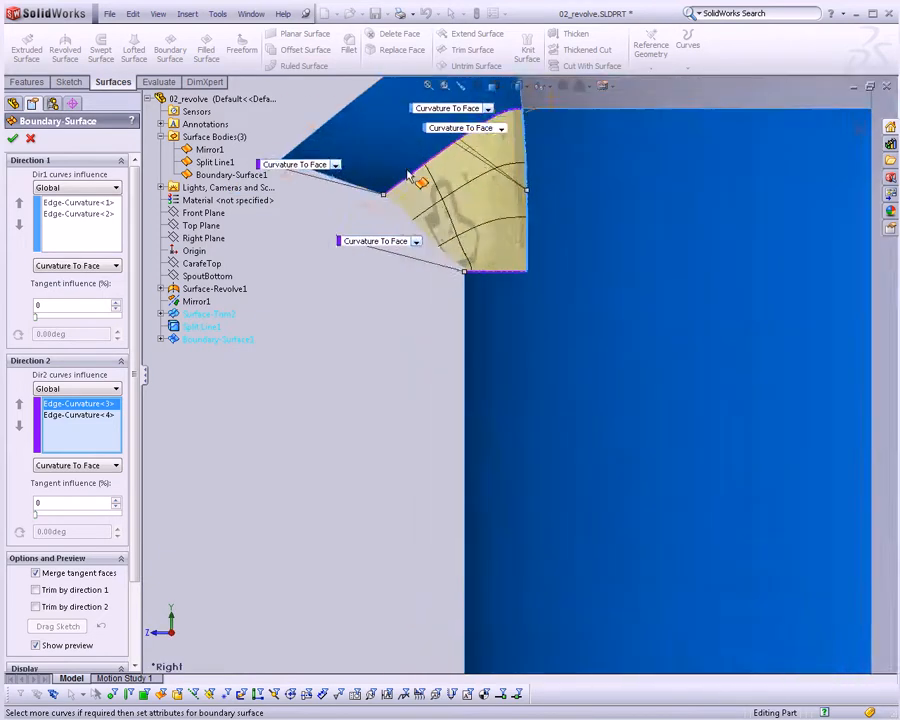
{"action": "scroll", "coordinate": [428, 246], "scroll_direction": "down", "scroll_amount": 2}
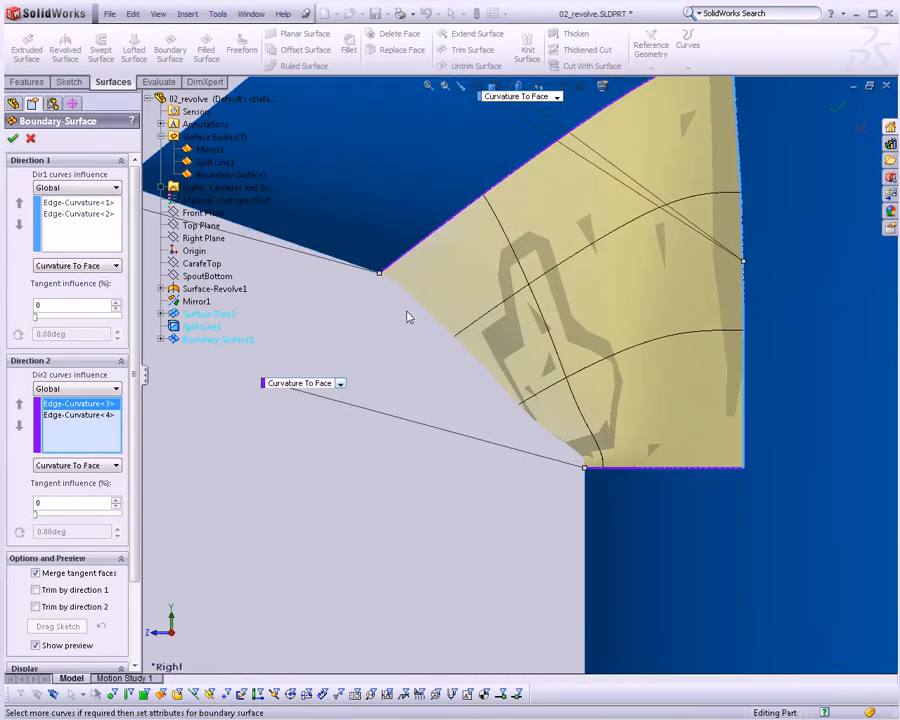
{"action": "left_click", "coordinate": [107, 403]}
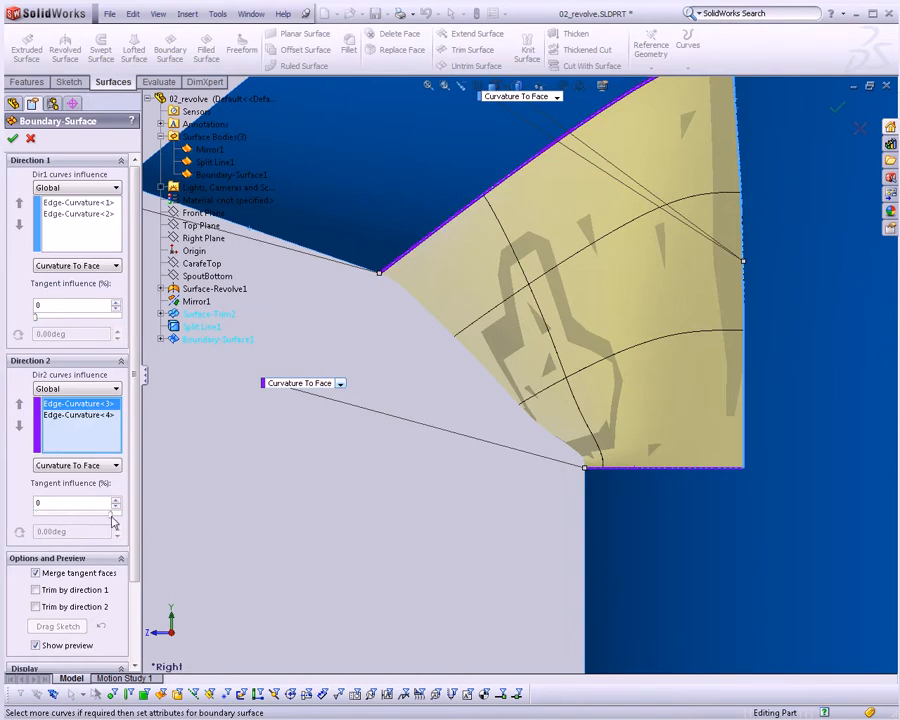
{"action": "left_click_drag", "start_coordinate": [111, 515], "coordinate": [113, 521]}
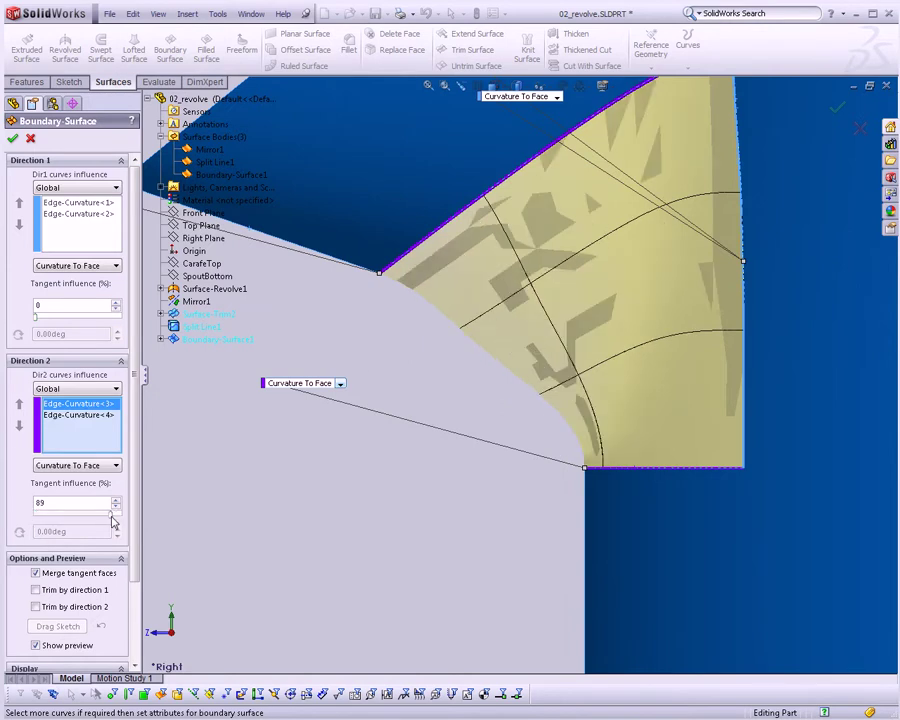
{"action": "left_click", "coordinate": [84, 414]}
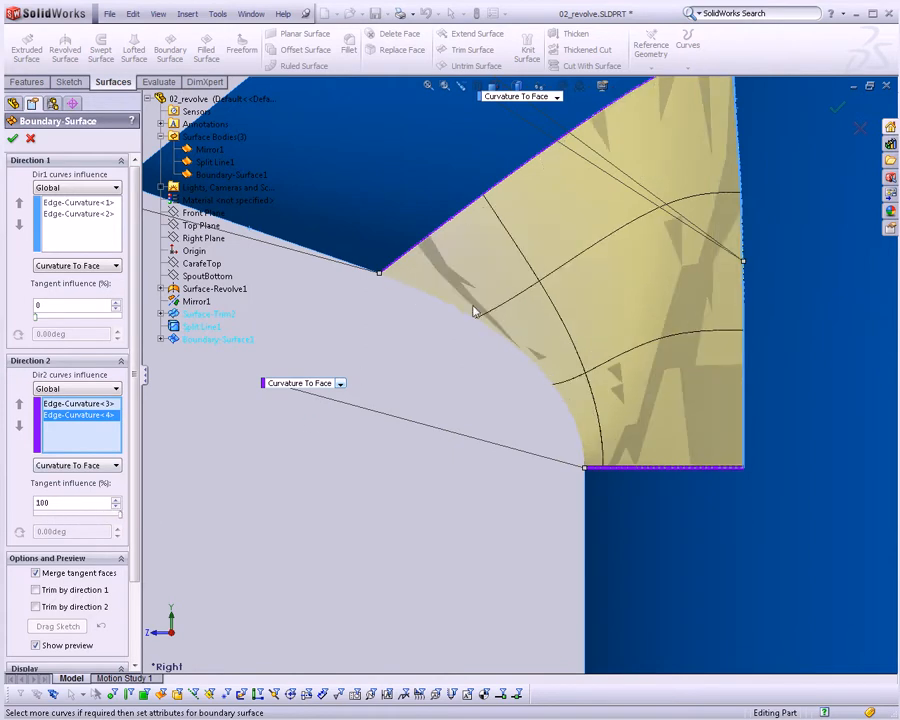
{"action": "scroll", "coordinate": [388, 225], "scroll_direction": "down", "scroll_amount": 1}
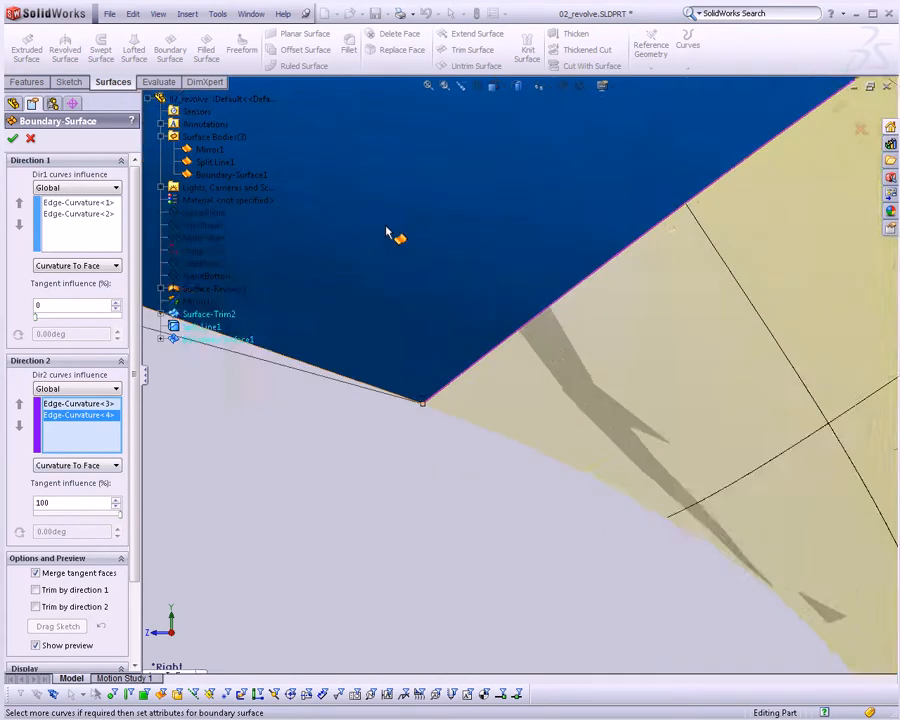
{"action": "scroll", "coordinate": [400, 250], "scroll_direction": "up", "scroll_amount": 2}
{"action": "scroll", "coordinate": [450, 320], "scroll_direction": "up", "scroll_amount": 2}
{"action": "scroll", "coordinate": [520, 410], "scroll_direction": "up", "scroll_amount": 1}
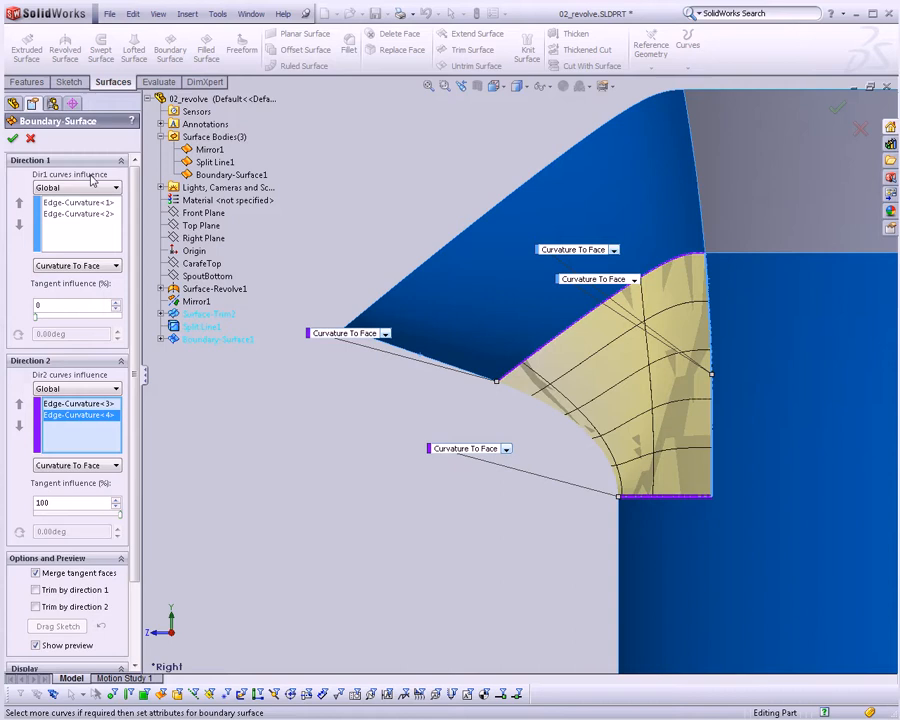
{"action": "scroll", "coordinate": [429, 381], "scroll_direction": "up", "scroll_amount": 1}
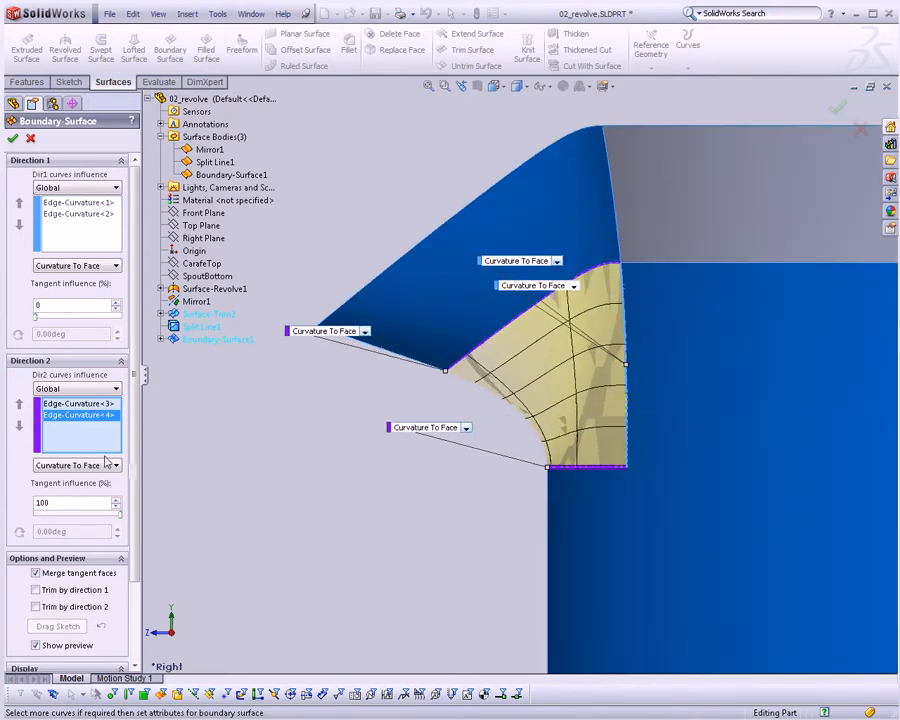
{"action": "scroll", "coordinate": [497, 408], "scroll_direction": "down", "scroll_amount": 3}
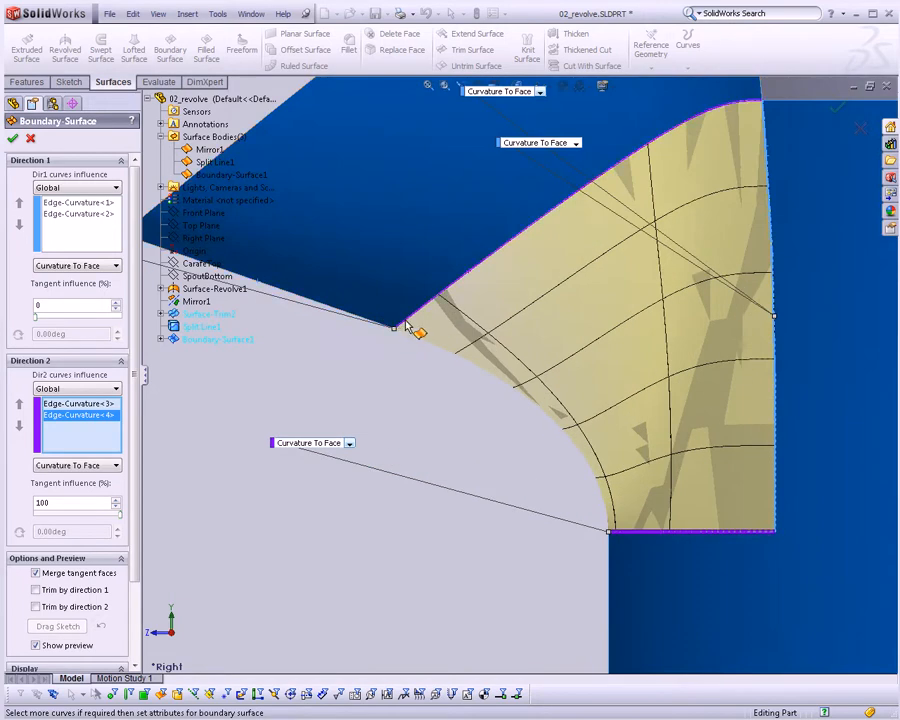
{"action": "left_click", "coordinate": [12, 140]}
{"action": "scroll", "coordinate": [572, 400], "scroll_direction": "up", "scroll_amount": 3}
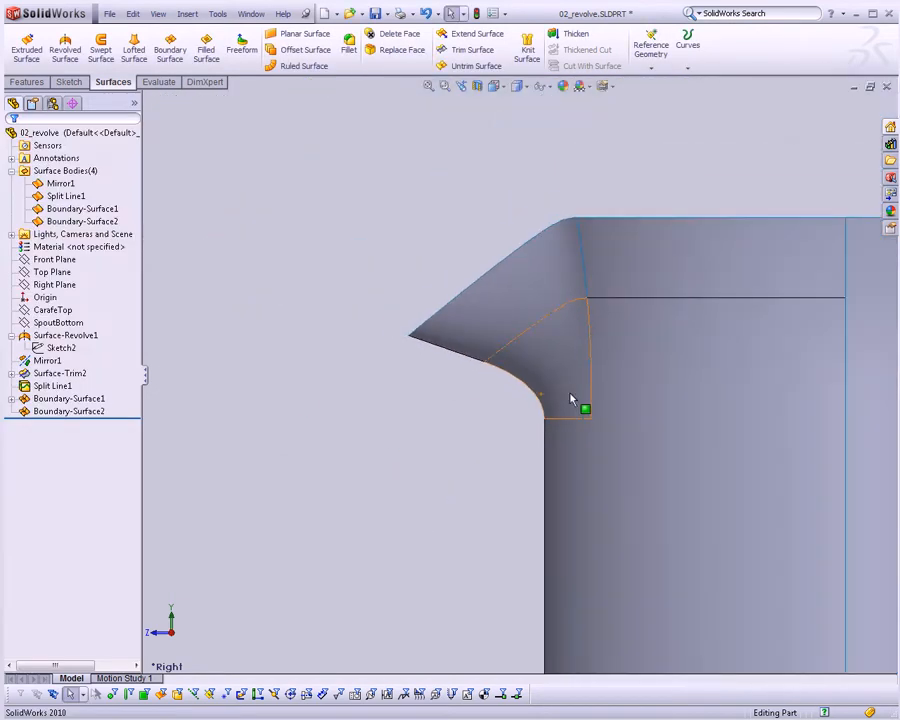
{"action": "mouse_move", "coordinate": [572, 400]}
{"action": "middle_mouse_down"}
{"action": "mouse_move", "coordinate": [612, 315]}
{"action": "mouse_move", "coordinate": [562, 400]}
{"action": "middle_mouse_up"}
{"action": "scroll", "coordinate": [576, 435], "scroll_direction": "up", "scroll_amount": 5}
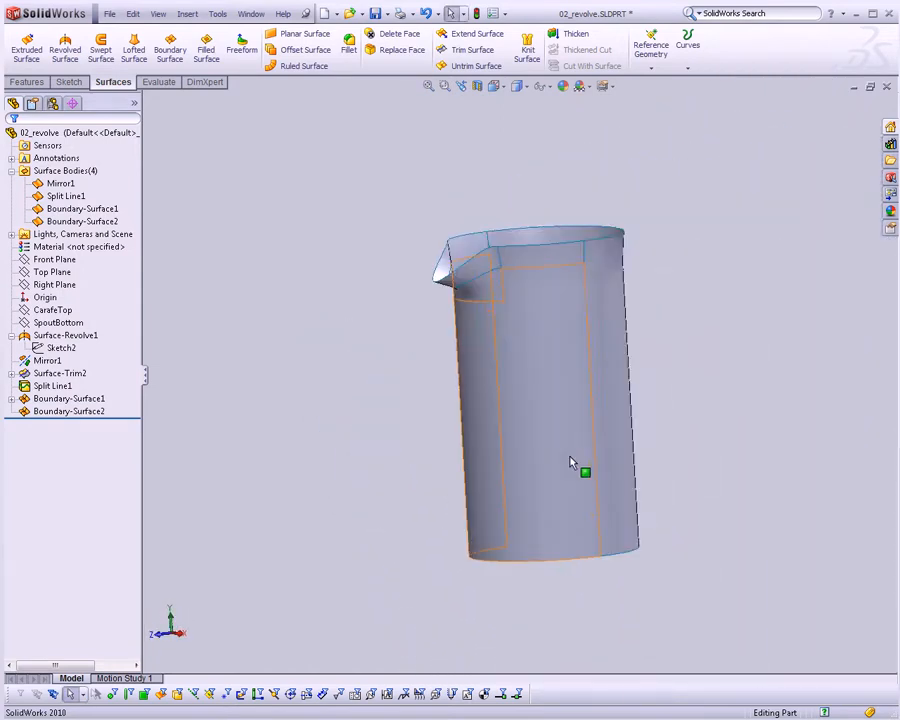
{"action": "middle_click_drag", "start_coordinate": [572, 462], "coordinate": [496, 303]}
{"action": "scroll", "coordinate": [496, 303], "scroll_direction": "down", "scroll_amount": 2}
{"action": "scroll", "coordinate": [492, 293], "scroll_direction": "down", "scroll_amount": 2}
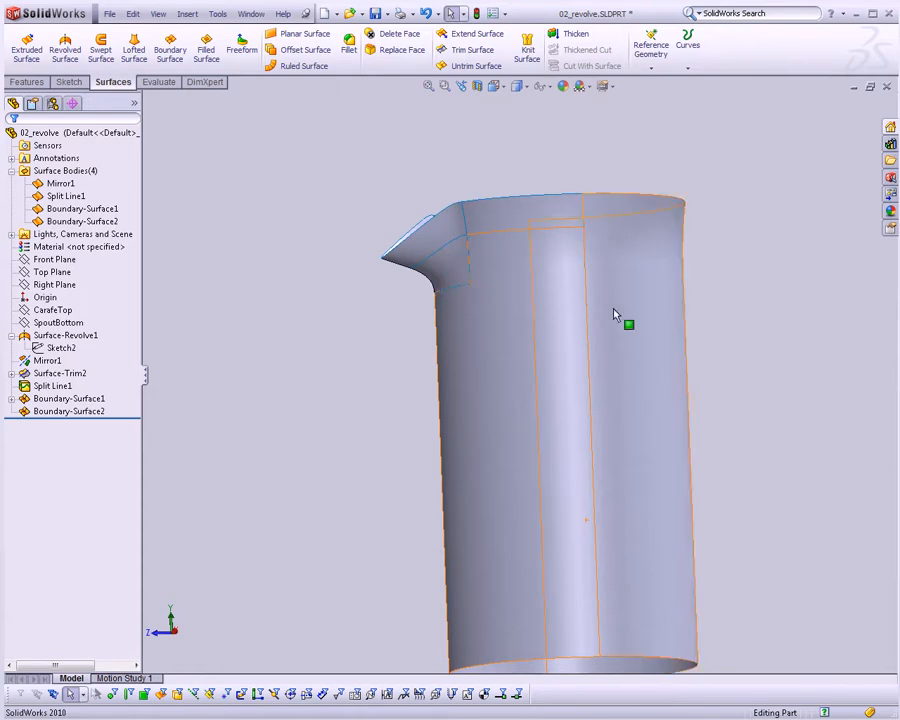
{"action": "left_click", "coordinate": [52, 186]}
{"action": "left_click", "coordinate": [57, 208]}
{"action": "left_click", "coordinate": [55, 184]}
{"action": "left_click", "coordinate": [57, 208]}
{"action": "left_click", "coordinate": [255, 277]}
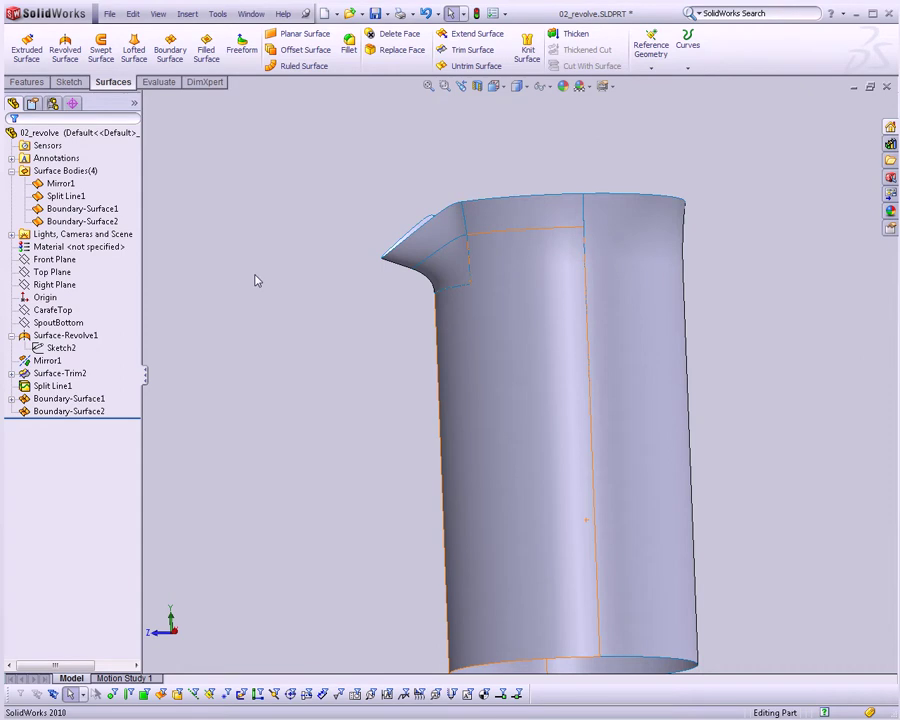
{"action": "left_click", "coordinate": [11, 336]}
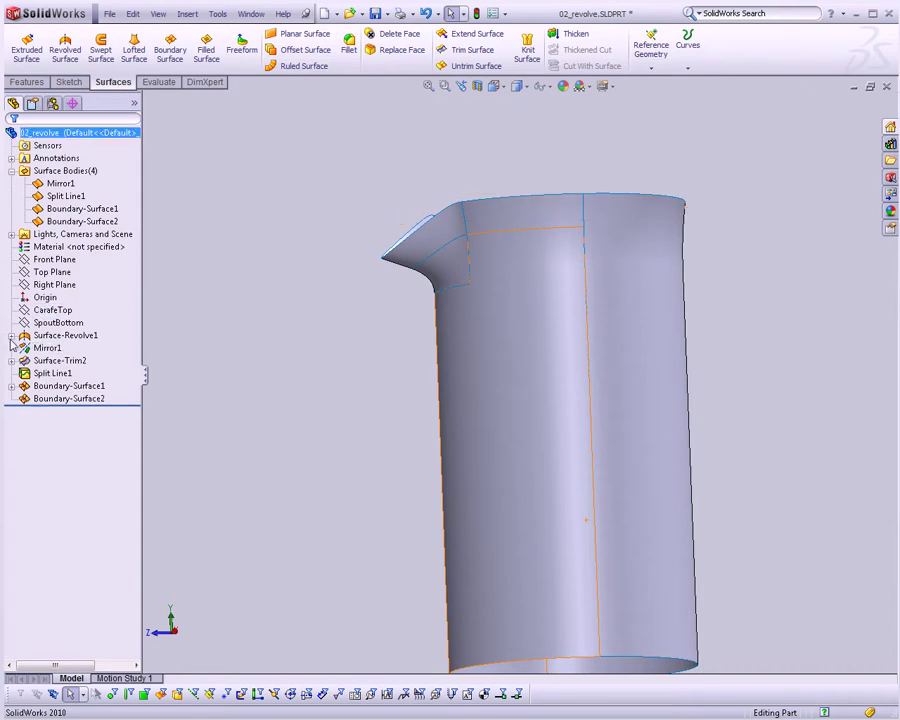
Knit Mirror1, Split Line1, Boundary-Surface2 and Boundary-Surface1 into Surface-Knit1
{"action": "left_click", "coordinate": [527, 45]}
{"action": "left_click", "coordinate": [650, 297]}
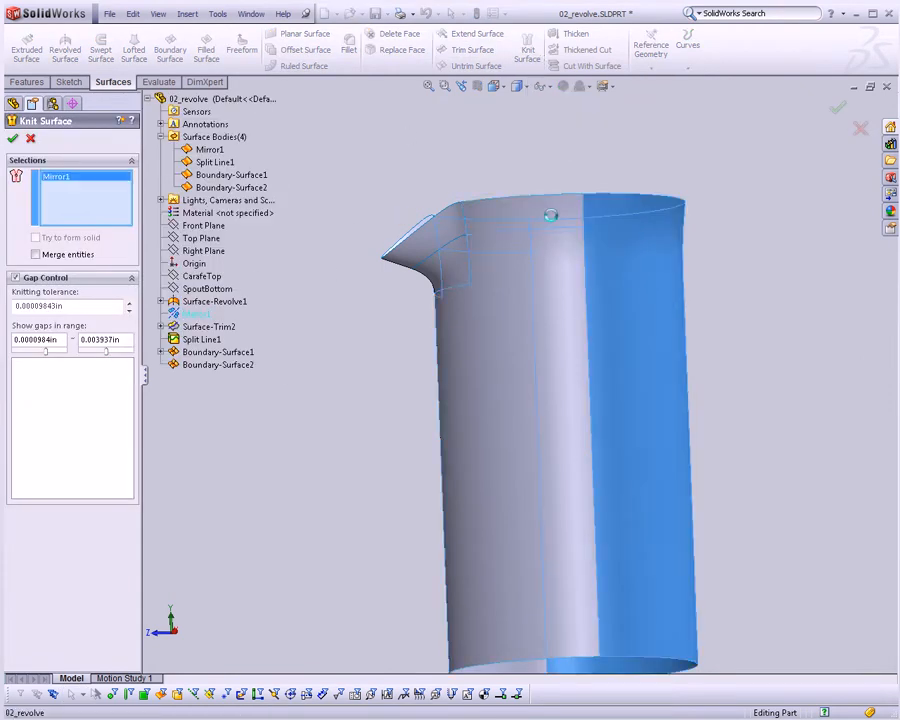
{"action": "left_click", "coordinate": [548, 212]}
{"action": "left_click", "coordinate": [449, 282]}
{"action": "left_click", "coordinate": [440, 237]}
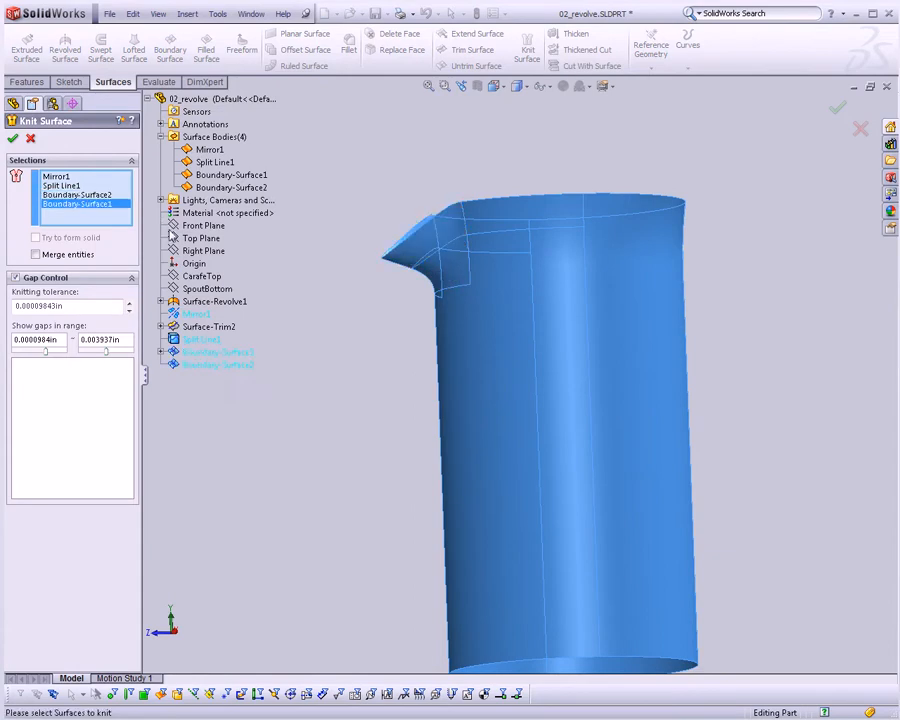
{"action": "left_click", "coordinate": [13, 139]}
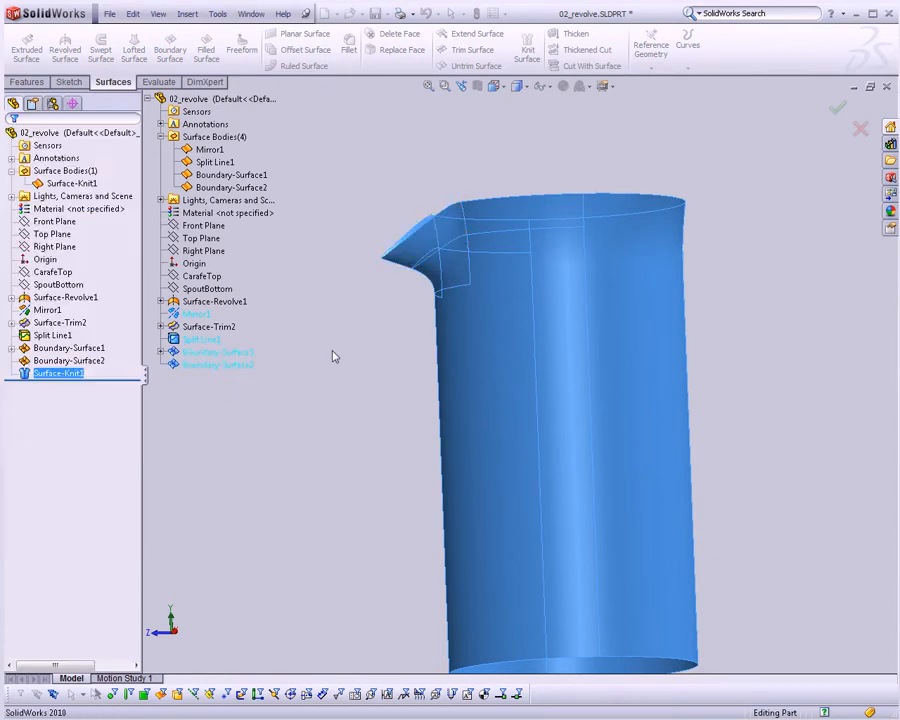
{"action": "mouse_move", "coordinate": [395, 455]}
{"action": "middle_mouse_down"}
{"action": "mouse_move", "coordinate": [516, 508]}
{"action": "mouse_move", "coordinate": [514, 486]}
{"action": "middle_mouse_up"}
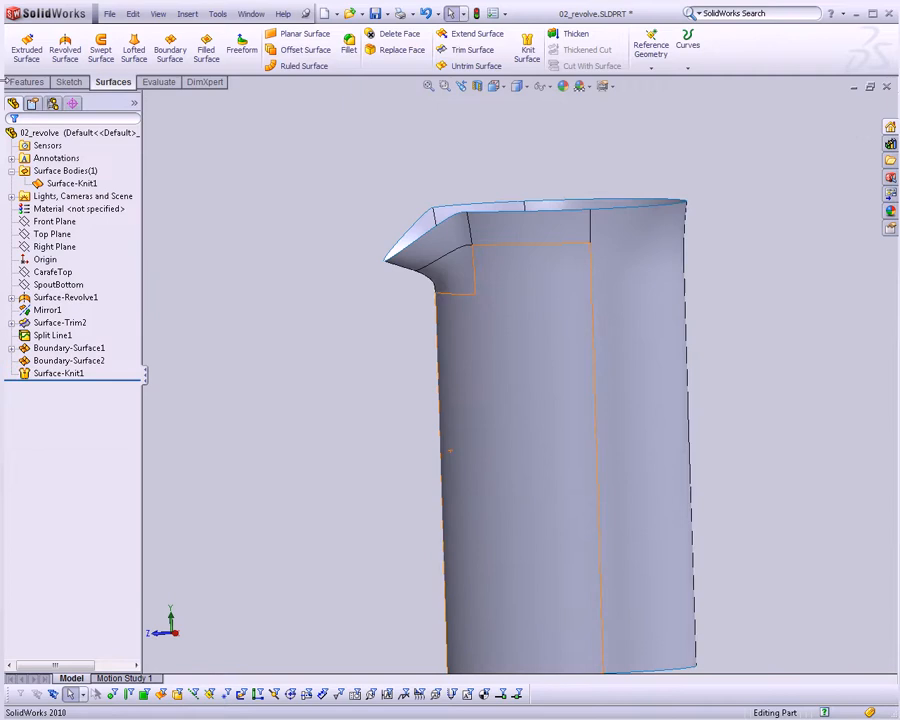
Rename the knitted surface body Surface-Knit1 to 'GlassCarafeOuter' in the Surface Bodies folder
{"action": "left_click", "coordinate": [52, 186]}
{"action": "left_click", "coordinate": [354, 418]}
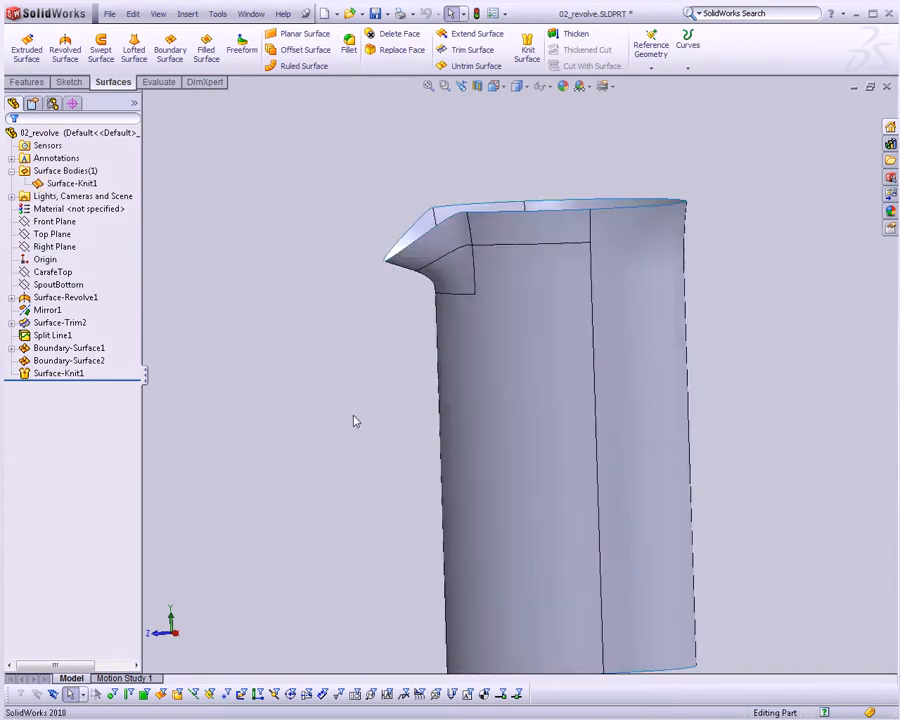
{"action": "middle_click_drag", "start_coordinate": [354, 418], "coordinate": [350, 392]}
{"action": "left_click", "coordinate": [71, 189]}
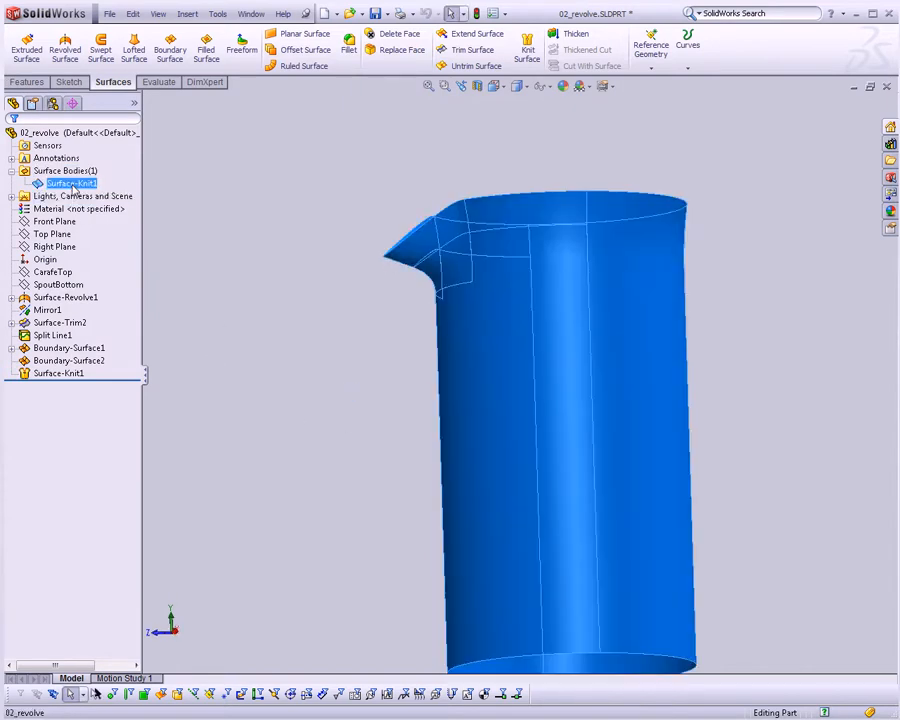
{"action": "type", "text": "GlassCarafeOuter"}
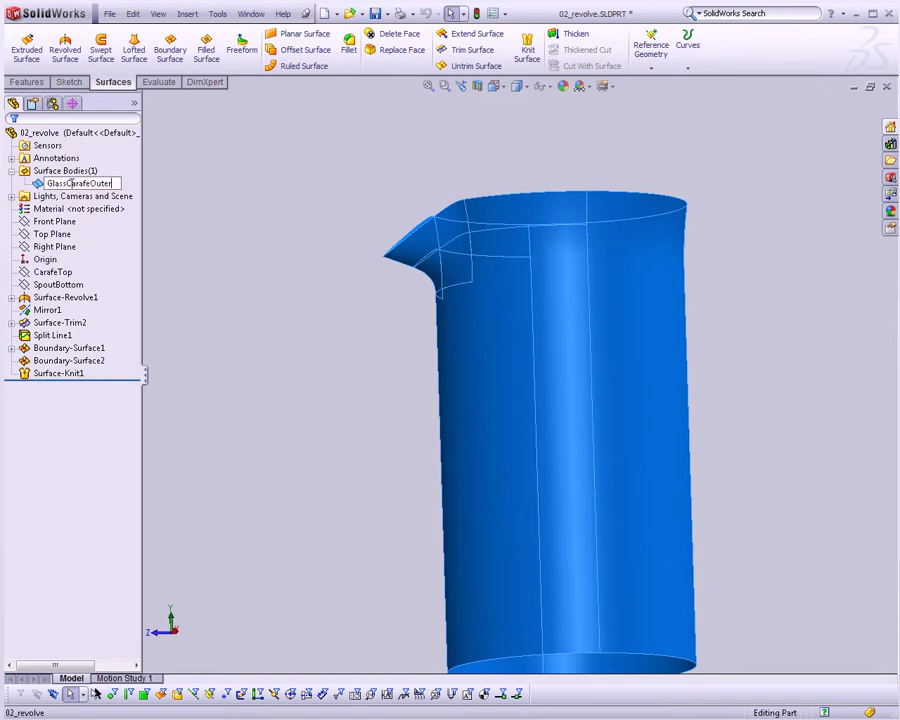
{"action": "key", "text": "Return"}
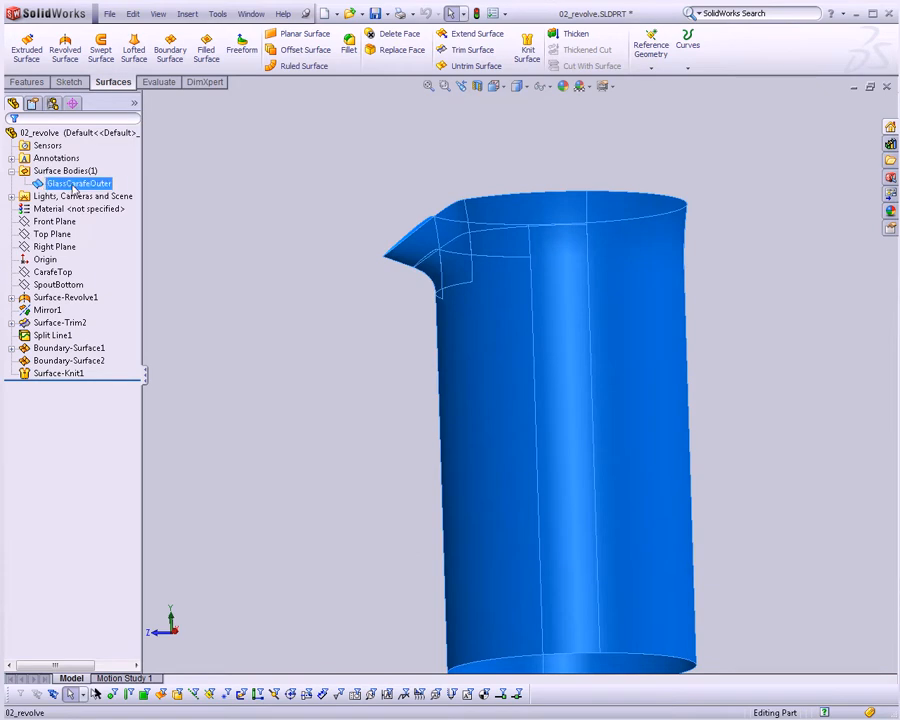
{"action": "left_click", "coordinate": [437, 420]}
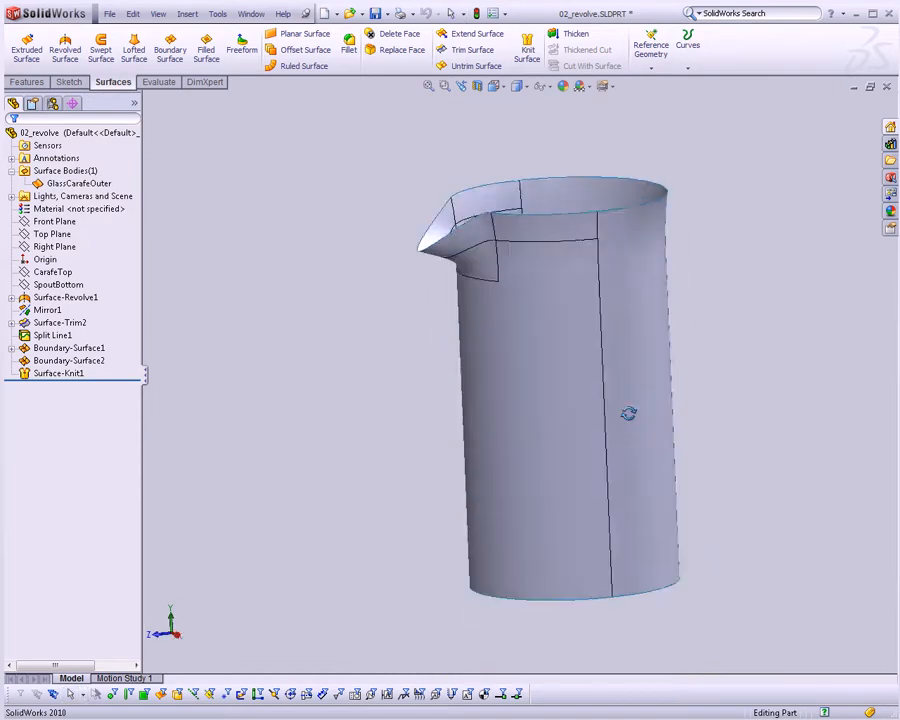